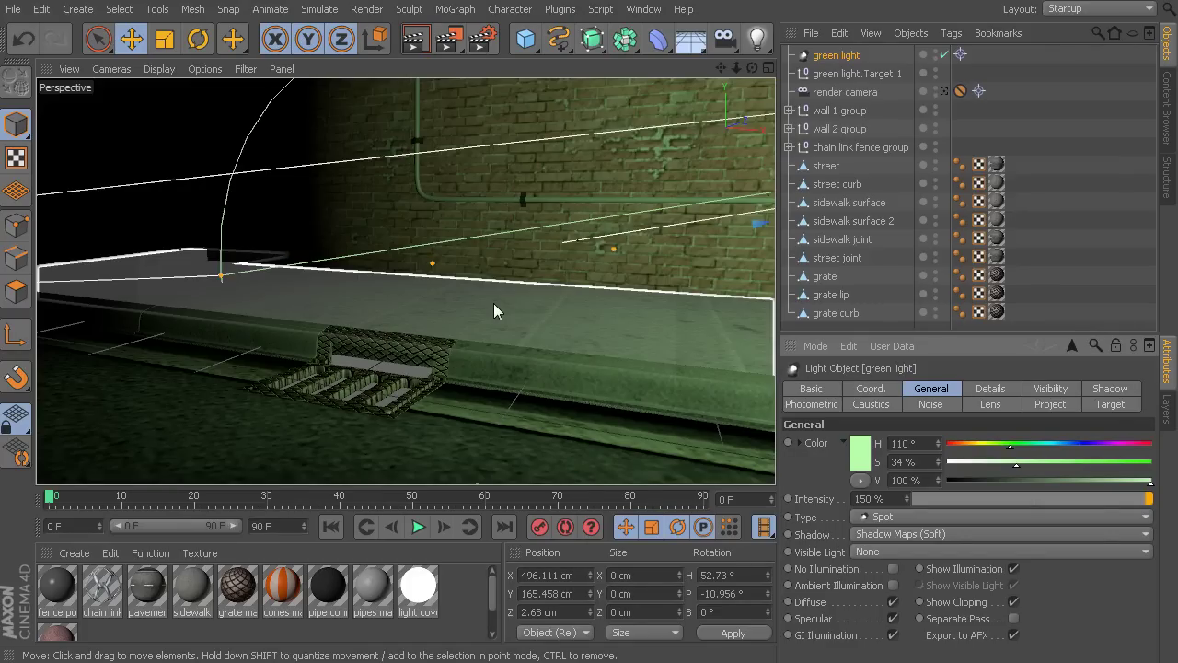
- Add a new light to the scene and change its type to Spot
left_click(756, 38)
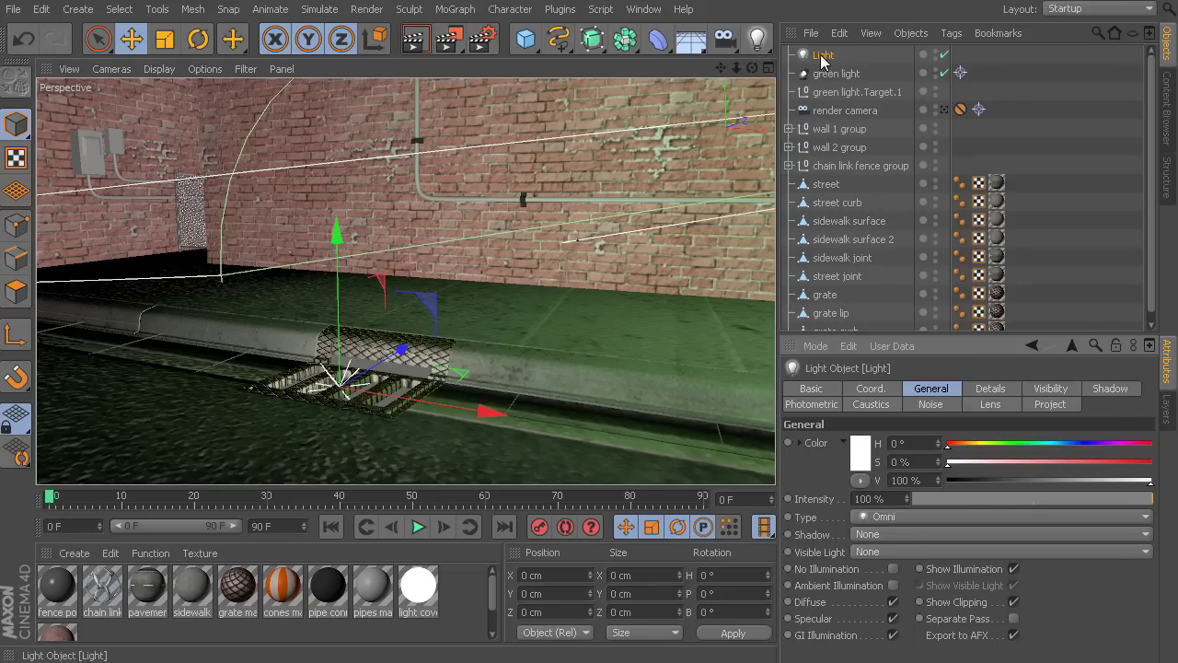
left_click(901, 517)
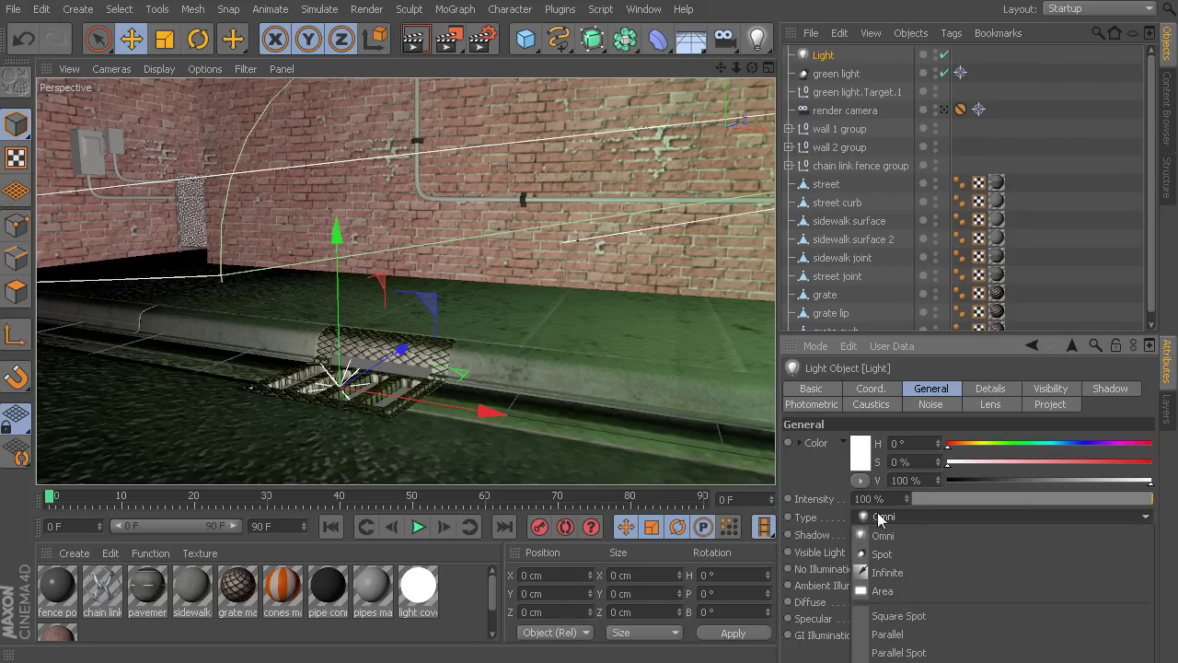
left_click(825, 501)
left_click(889, 520)
left_click(898, 554)
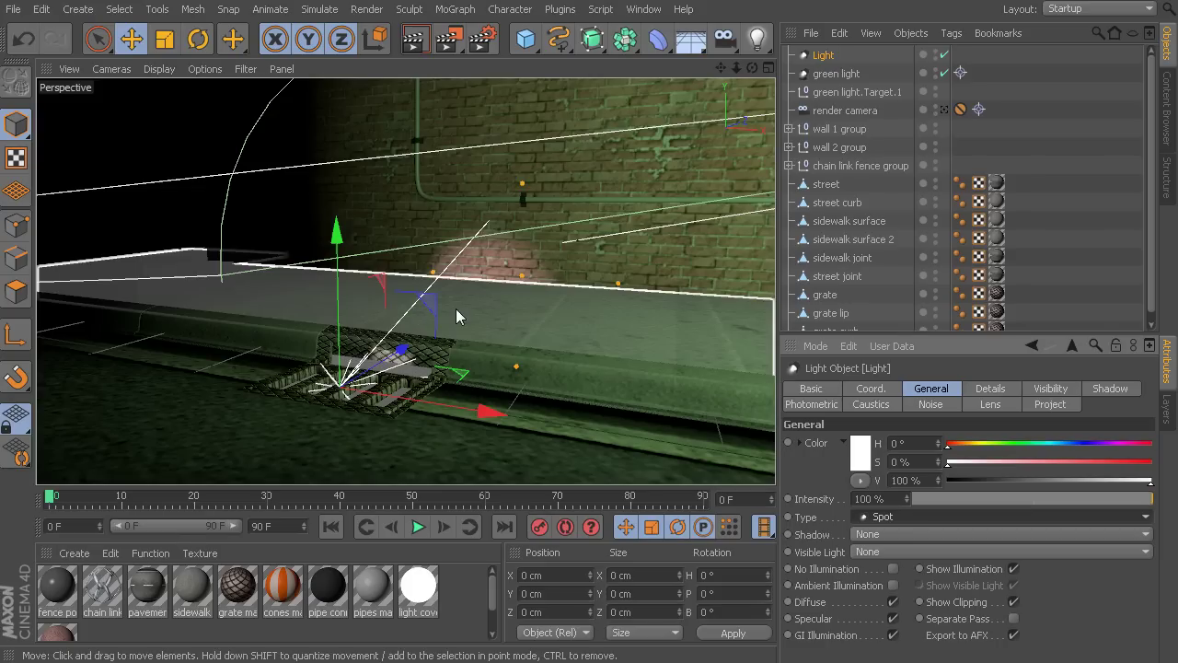
- Rotate the new spot light to a 90° pitch and move it below the grate, to about X 10.4 cm and Y -50.7 cm
left_click(197, 39)
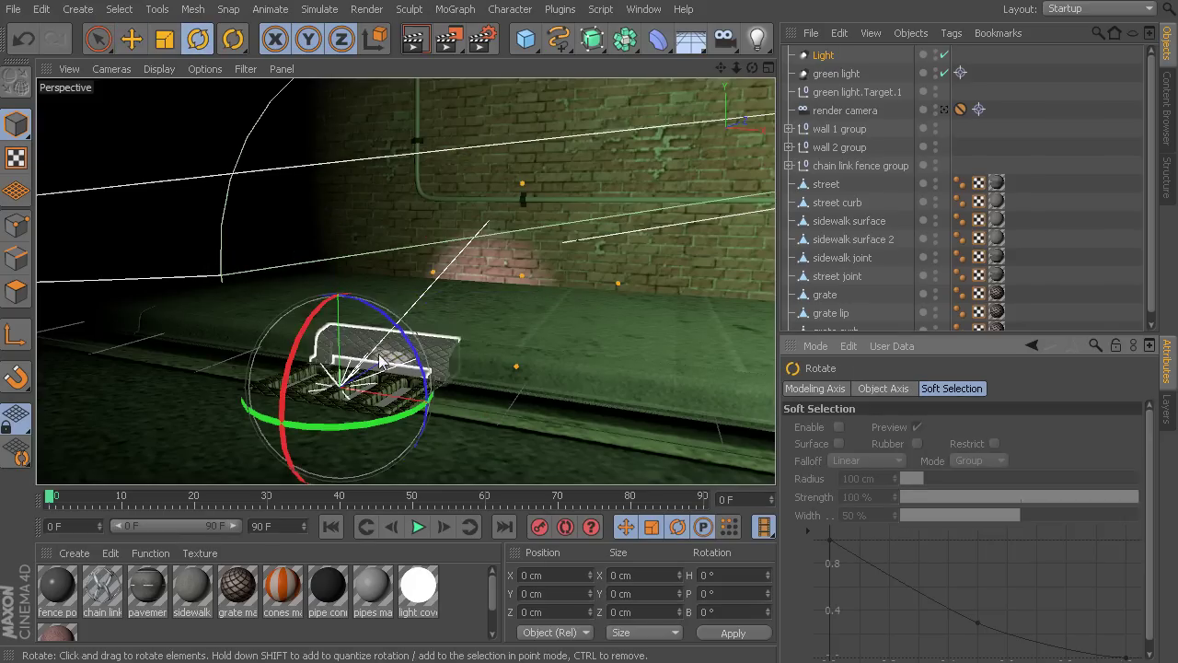
left_click_drag(295, 333, 291, 477)
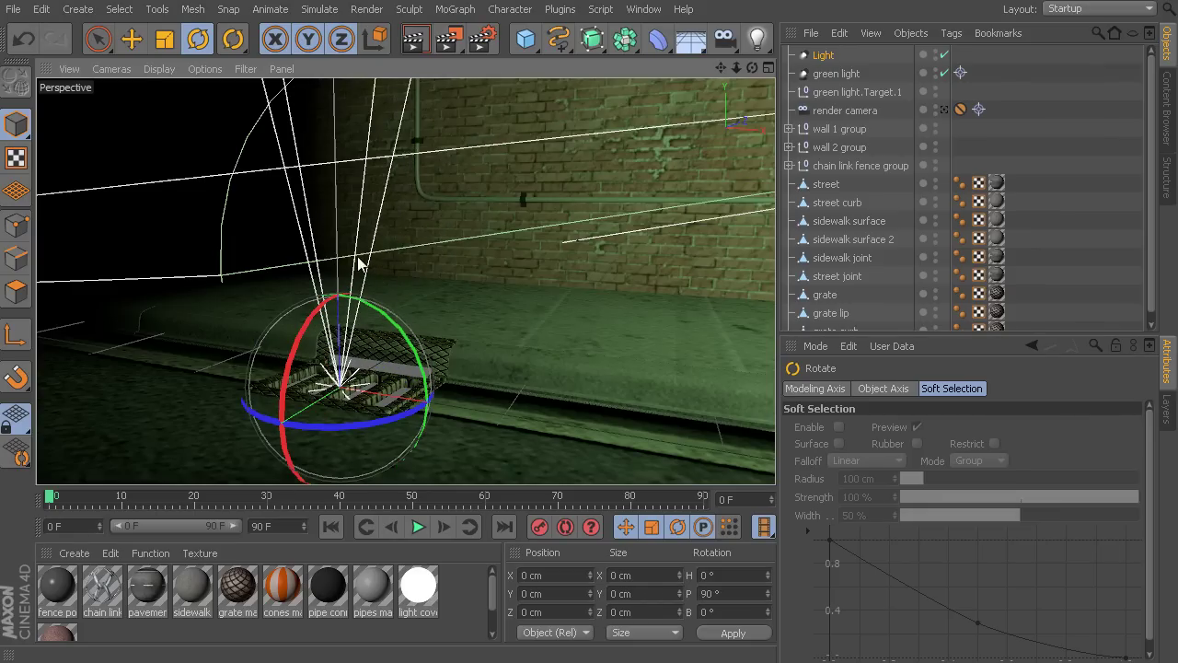
left_click(132, 39)
left_click_drag(338, 232, 343, 324)
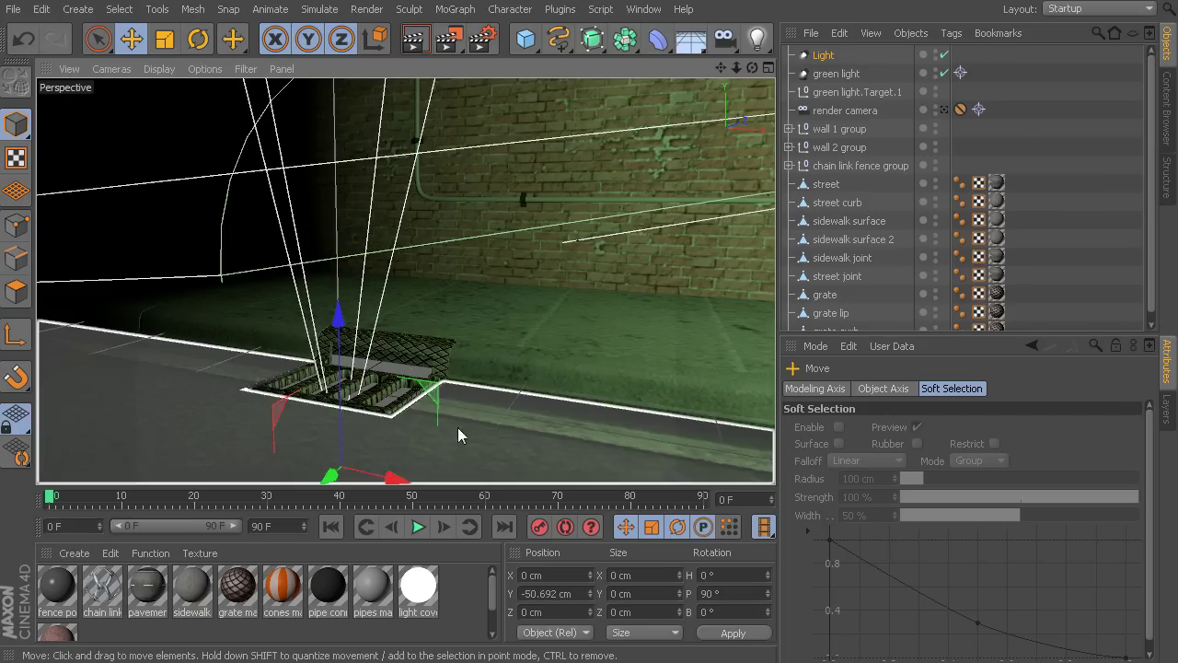
left_click_drag(407, 479, 411, 481)
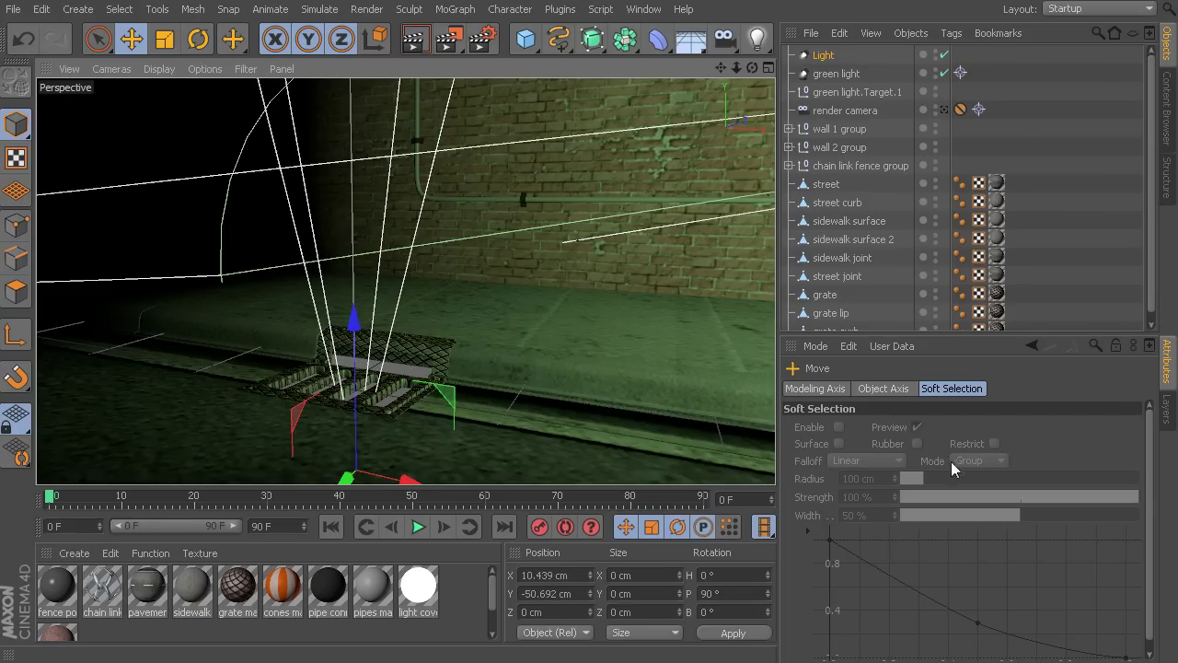
- Set the spot light's visible light to Visible and start an interactive render region over the beam
left_click(820, 56)
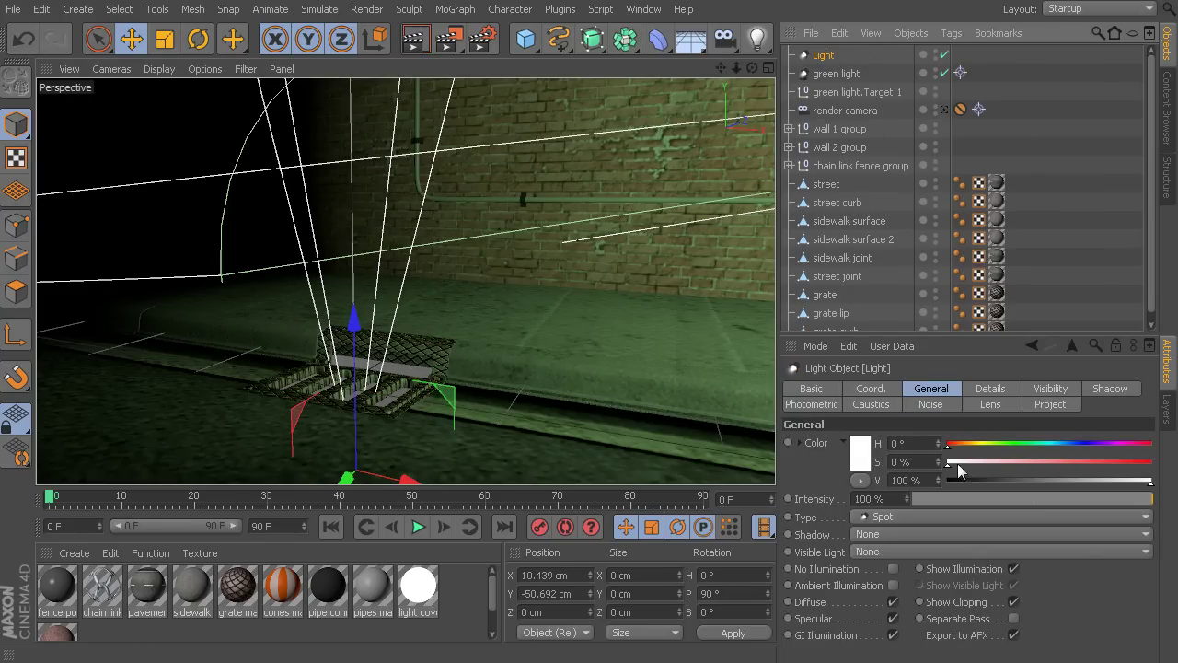
left_click(822, 552)
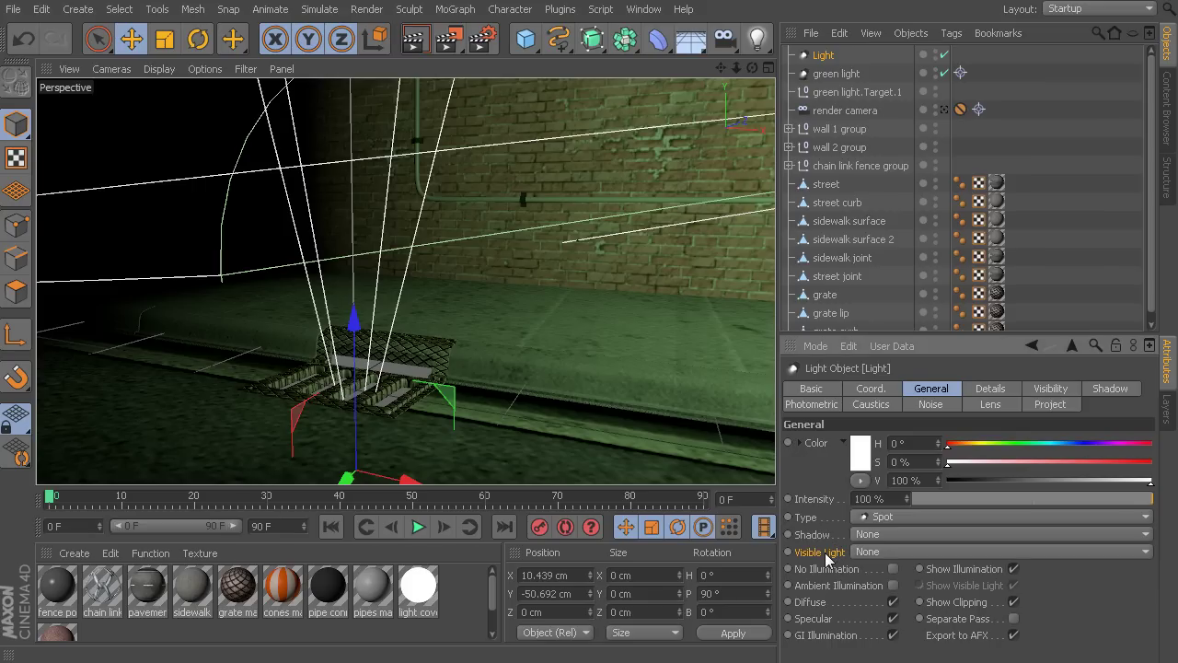
left_click(876, 552)
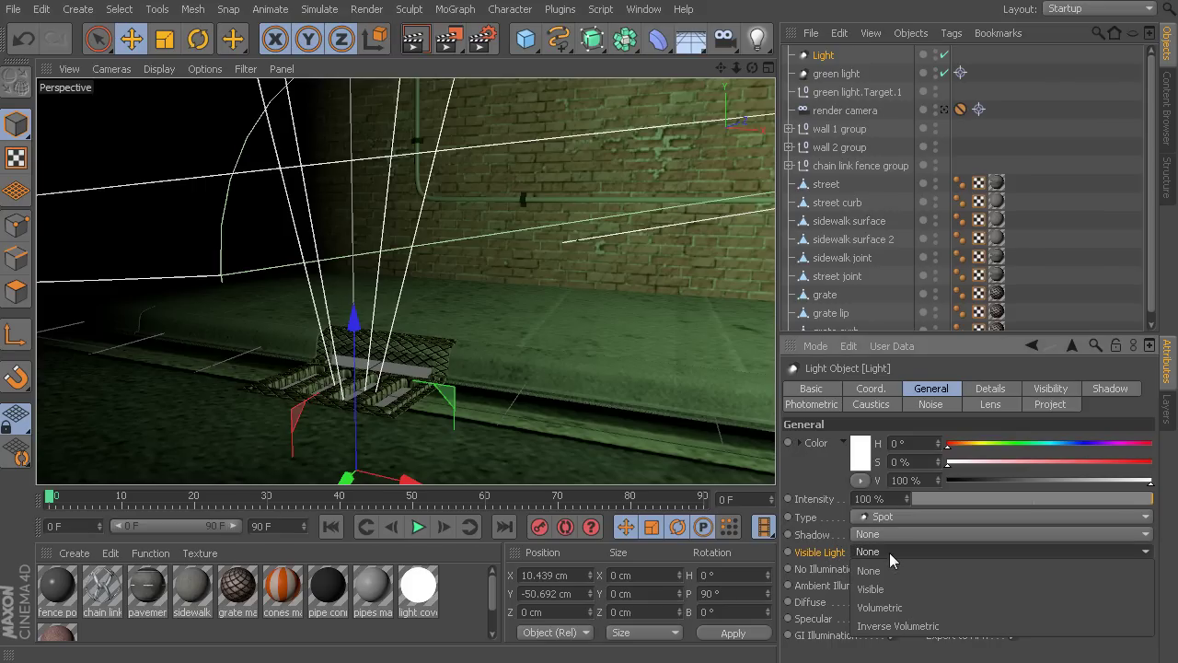
left_click(924, 592)
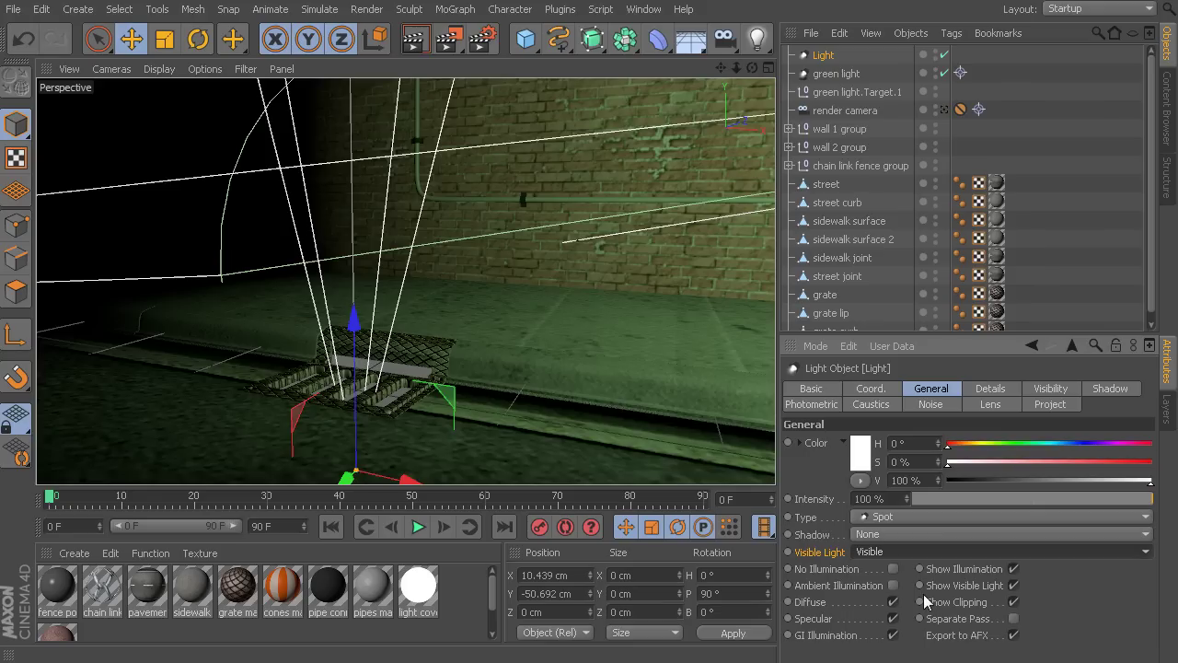
key("alt+r")
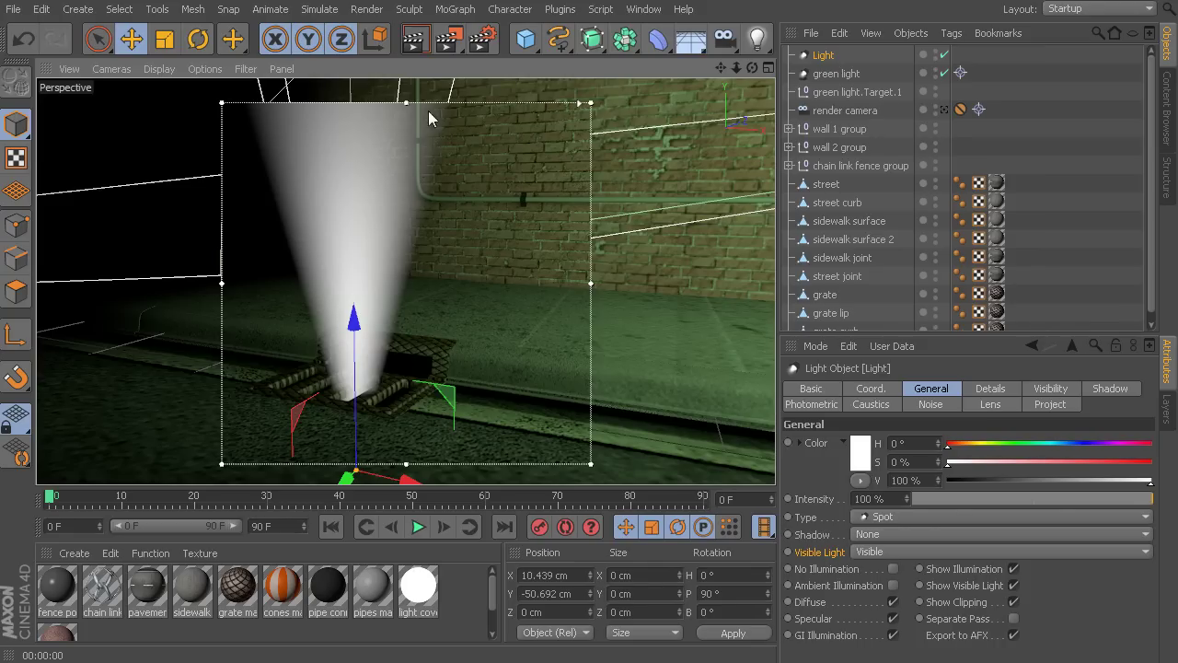
- Try outer angles of 10° and 60° on the spot light's cone
left_click(991, 393)
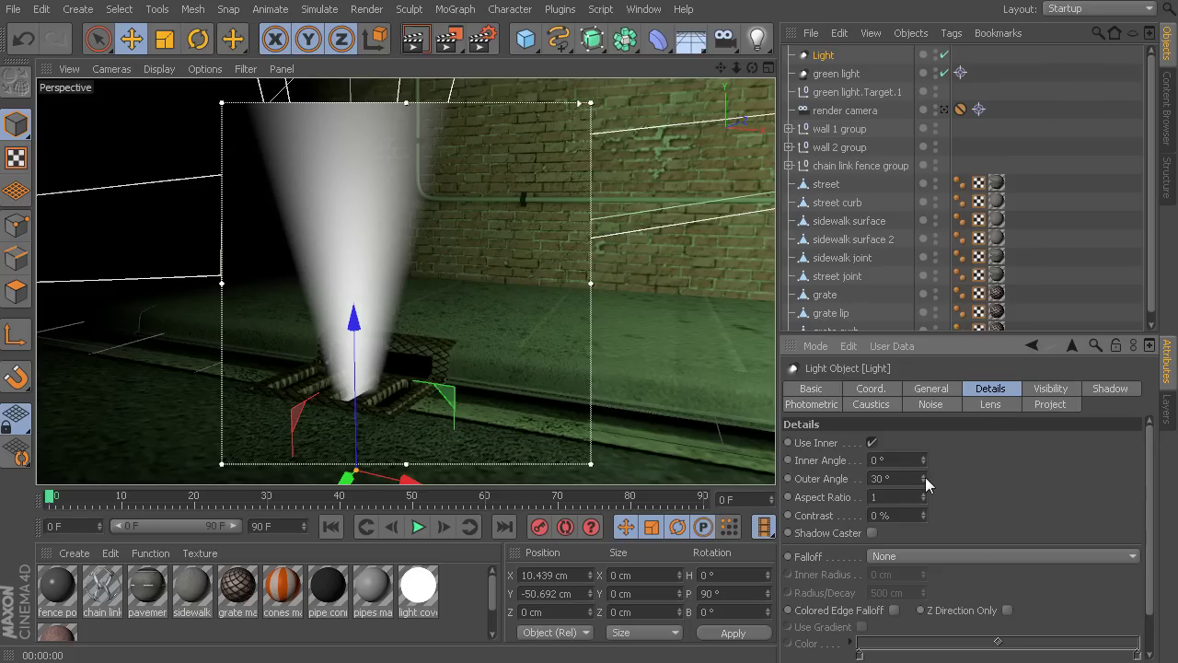
mouse_move(925, 477)
left_mouse_down()
mouse_move(945, 477)
mouse_move(909, 476)
mouse_move(924, 478)
left_mouse_up()
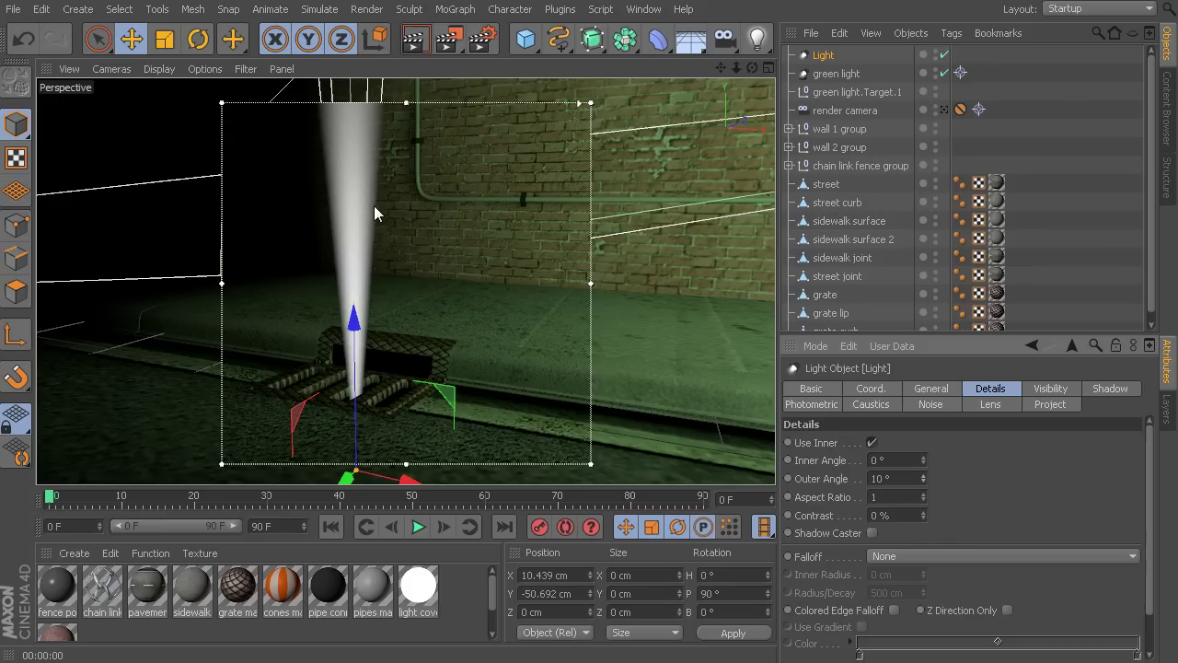
left_click(924, 389)
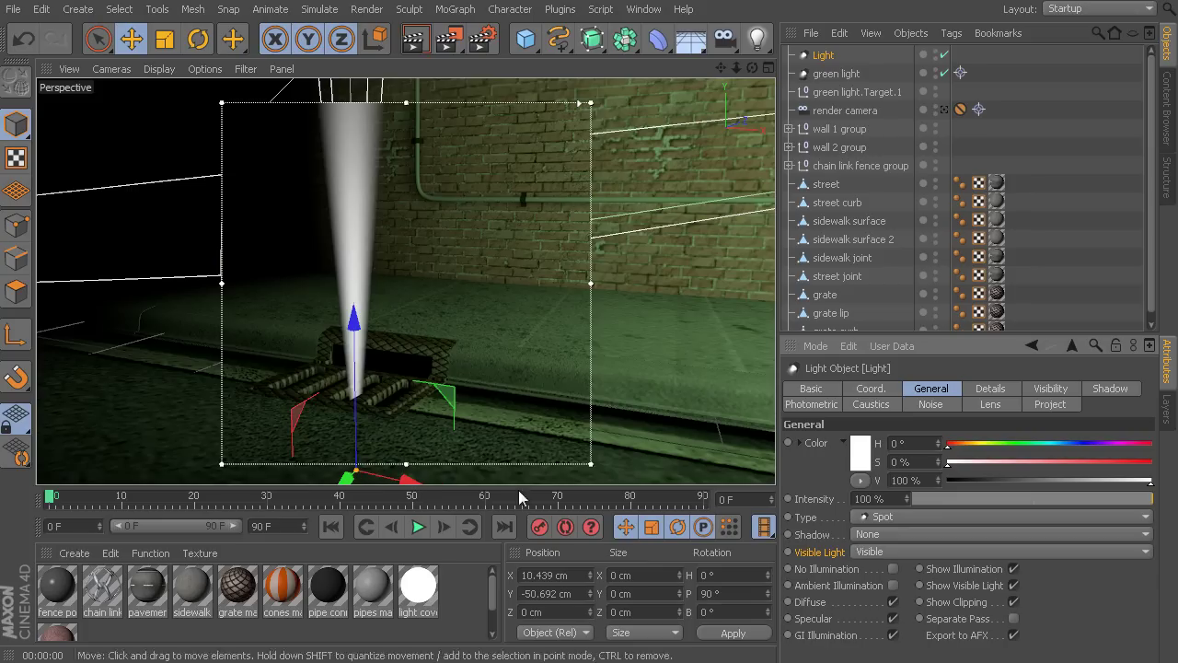
left_click(996, 391)
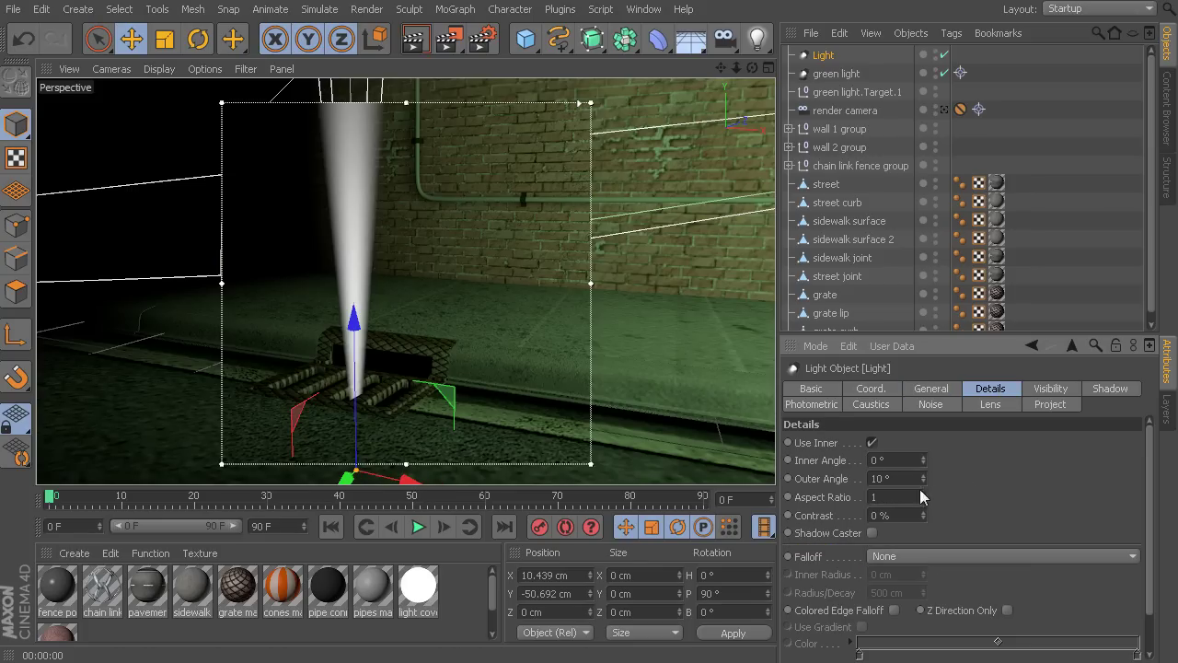
left_click_drag(923, 475, 962, 458)
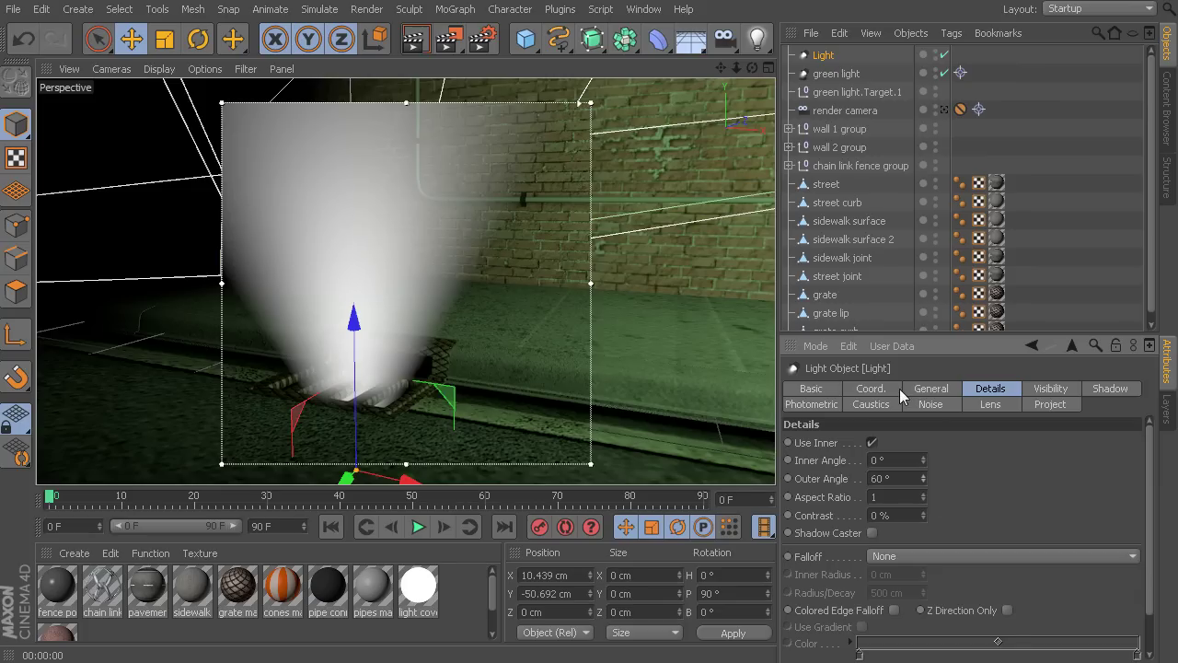
- Set the light's shadow to Raytraced (Hard) and its visible light to Volumetric
left_click(931, 388)
left_click(888, 534)
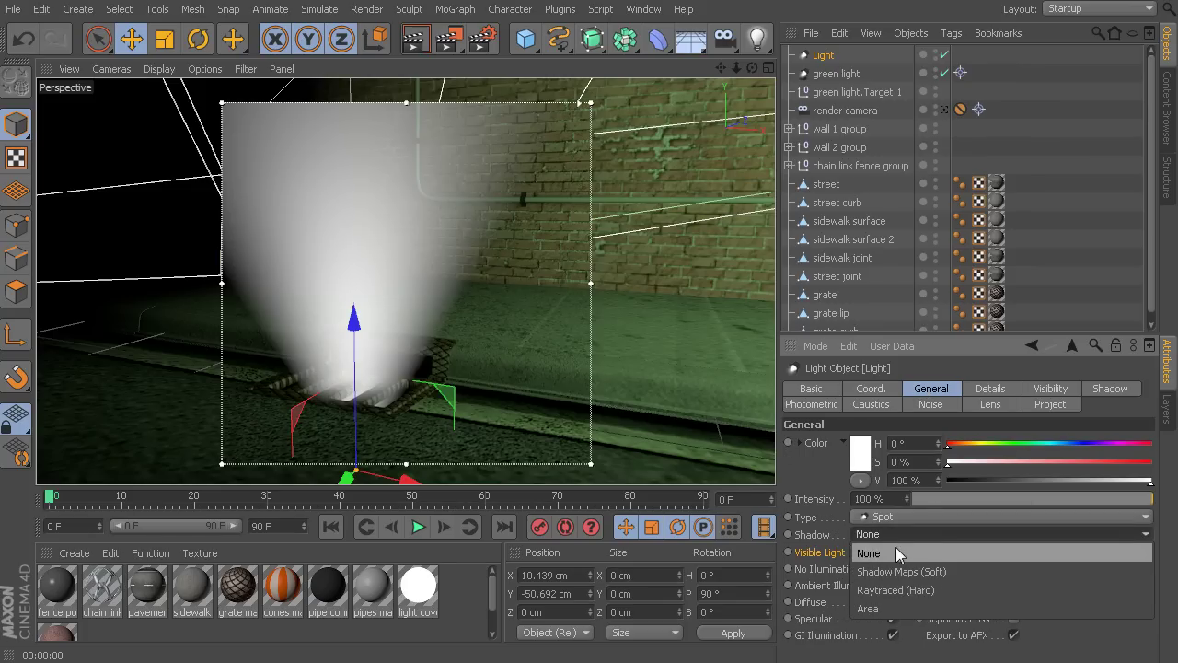
left_click(911, 590)
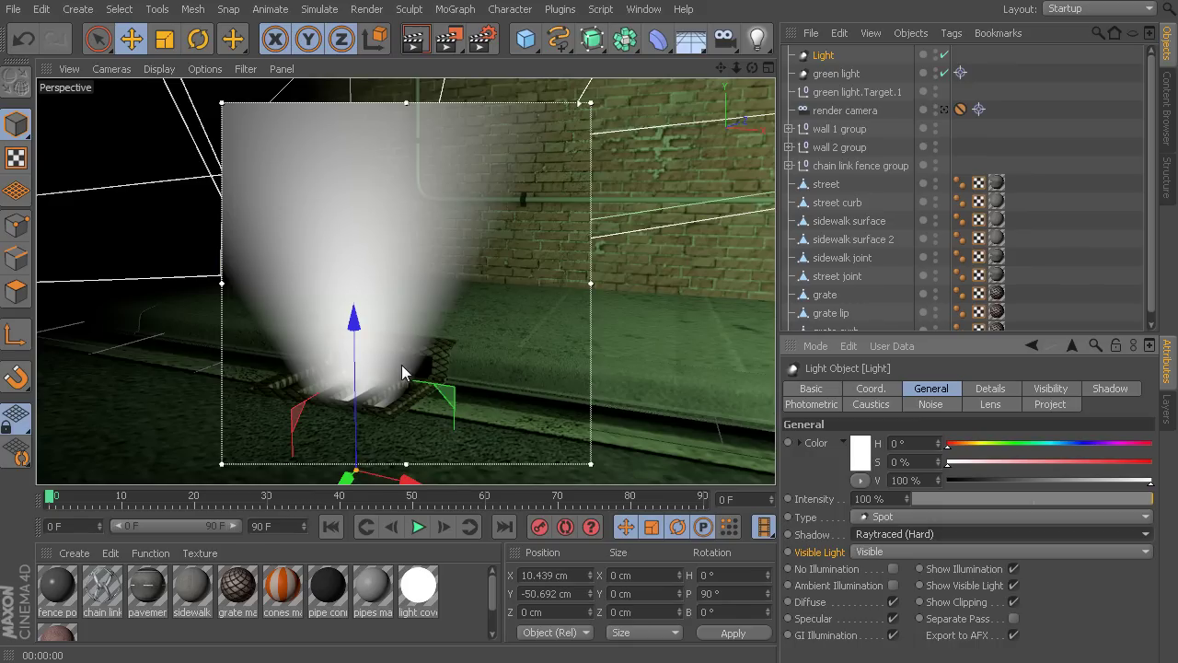
left_click(881, 552)
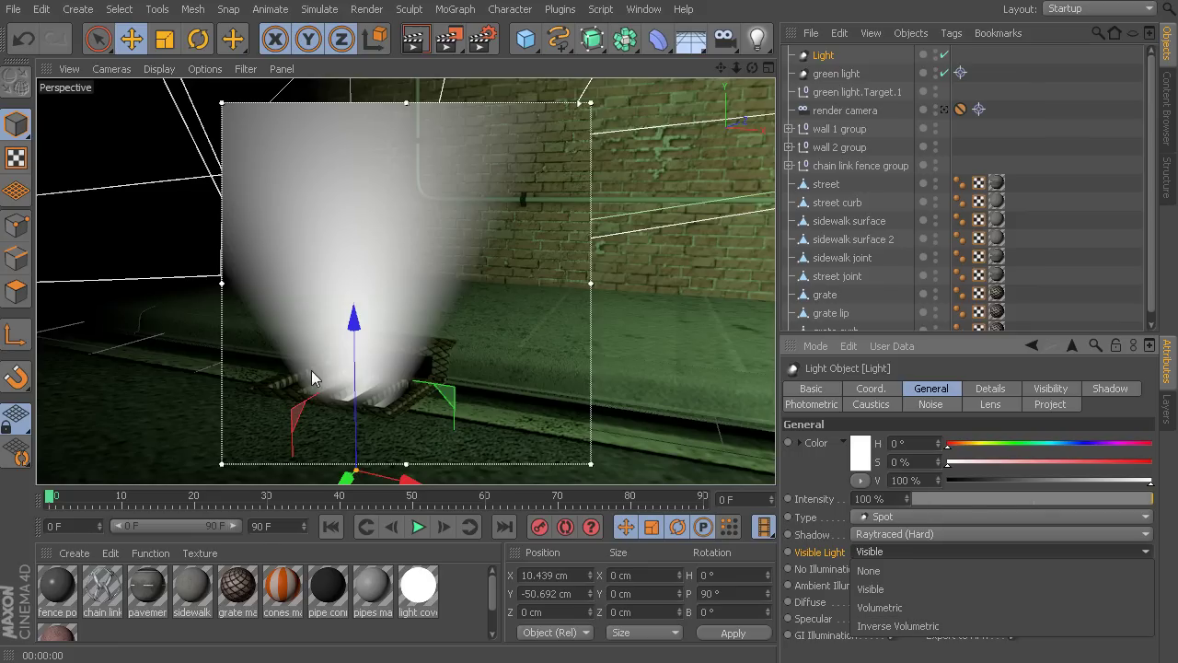
left_click(926, 607)
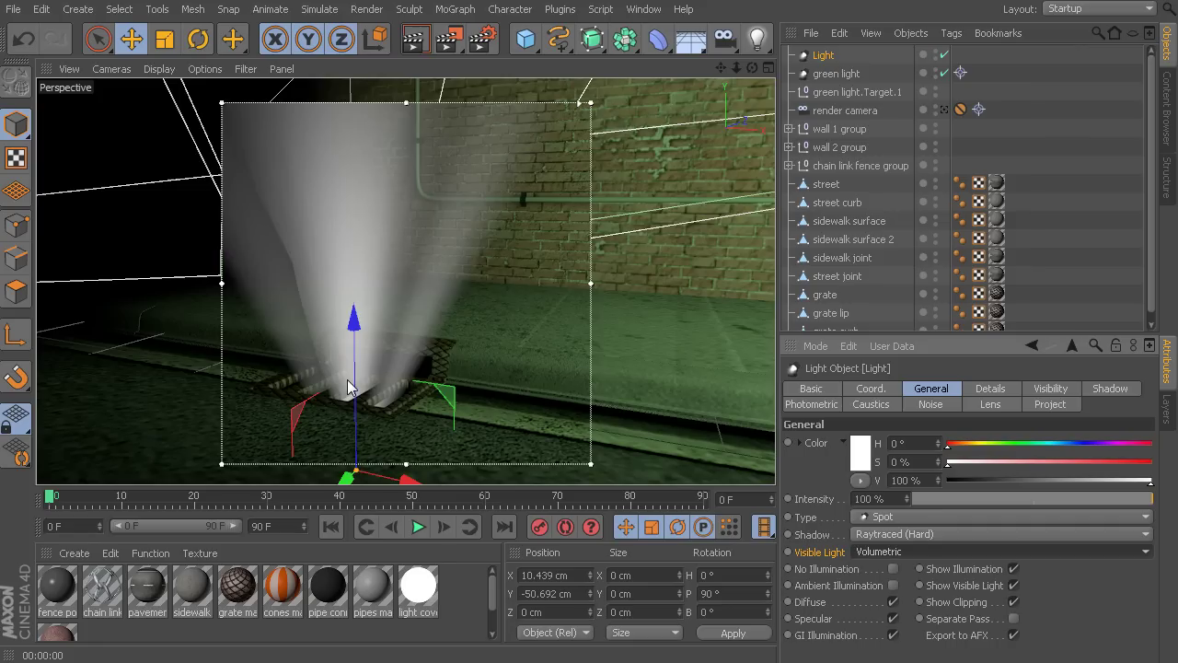
left_click(813, 535)
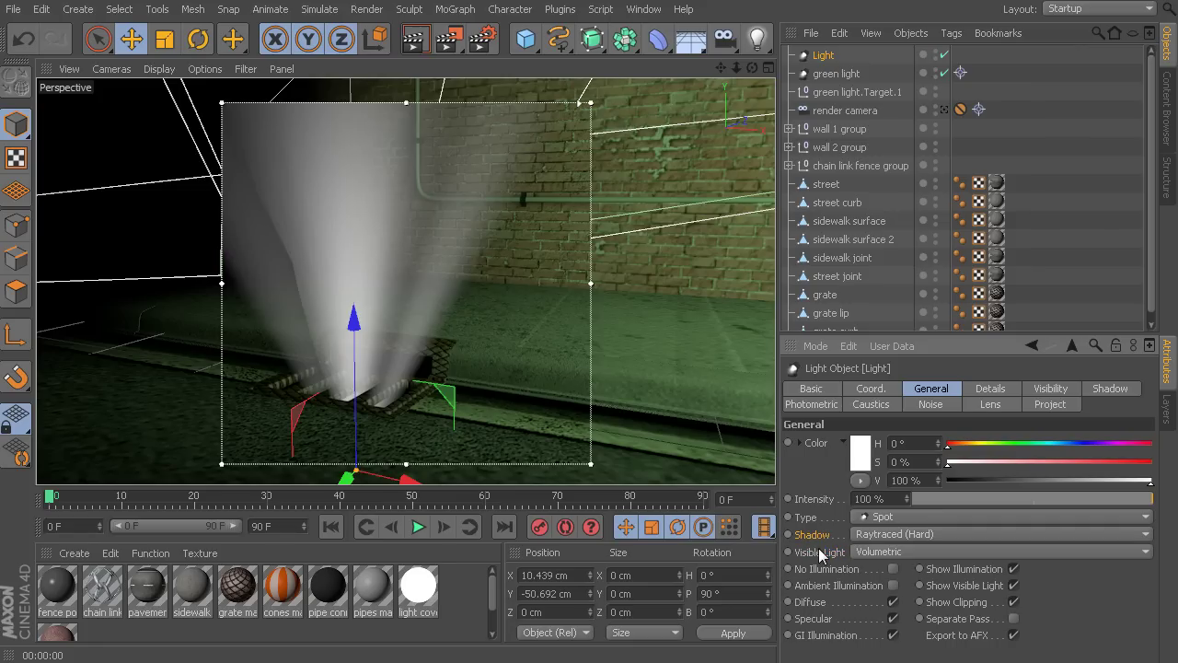
- Try Inverse Volumetric as the visible light type and switch back to Volumetric
left_click(907, 549)
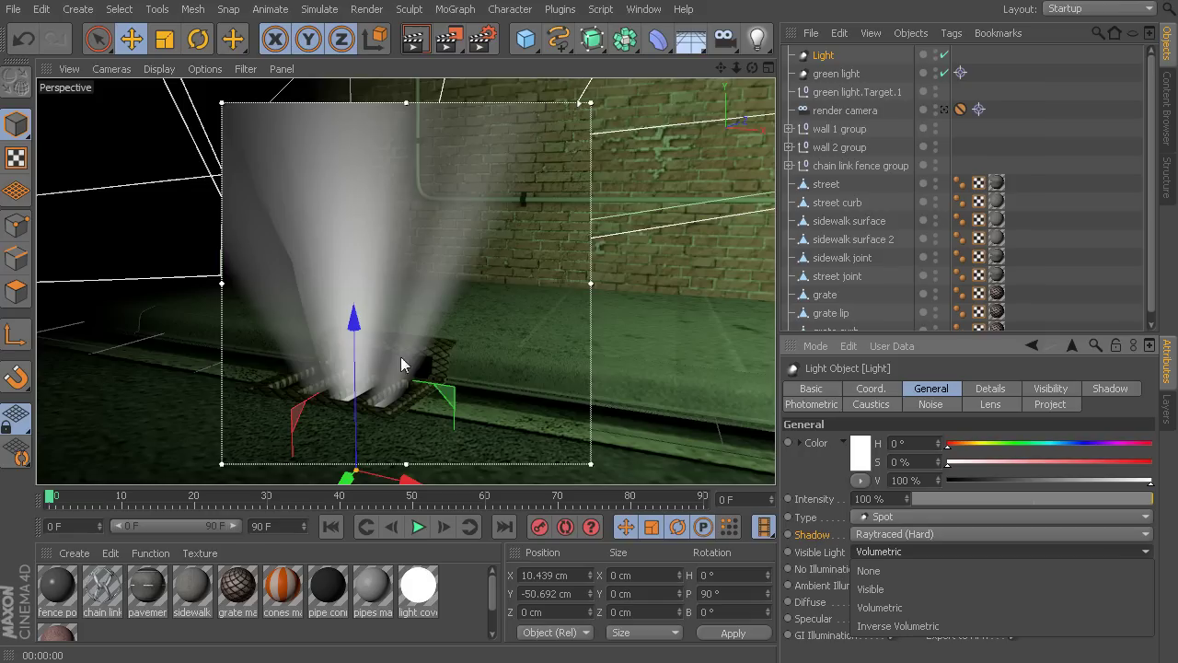
left_click(906, 628)
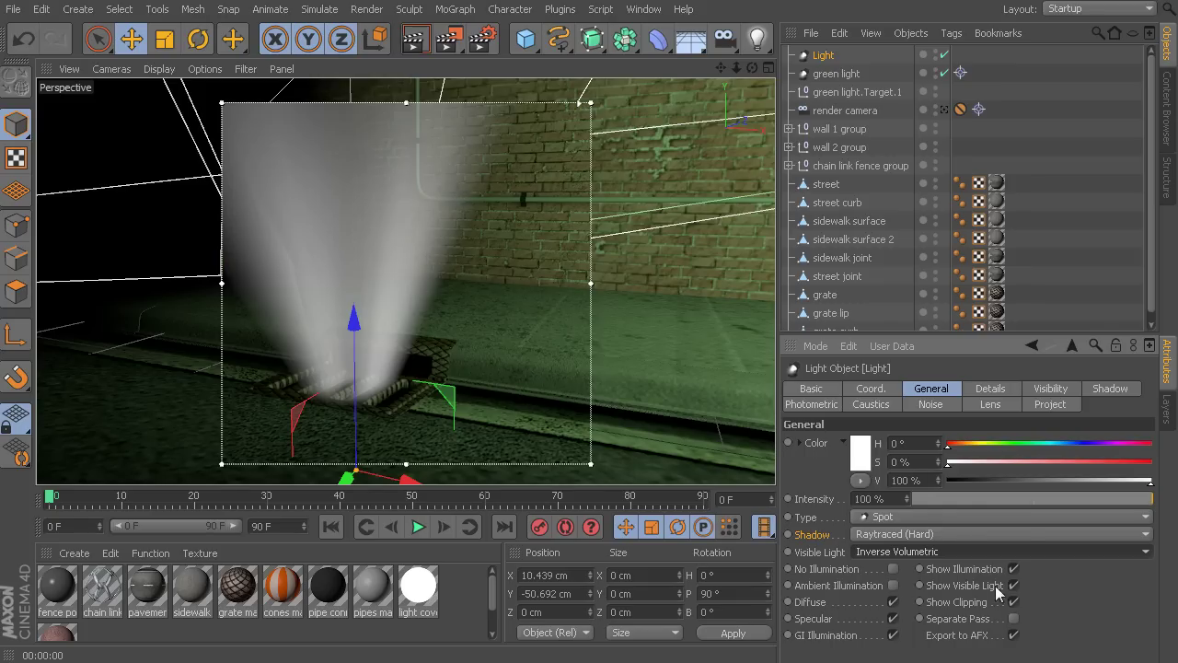
left_click(947, 550)
left_click(898, 601)
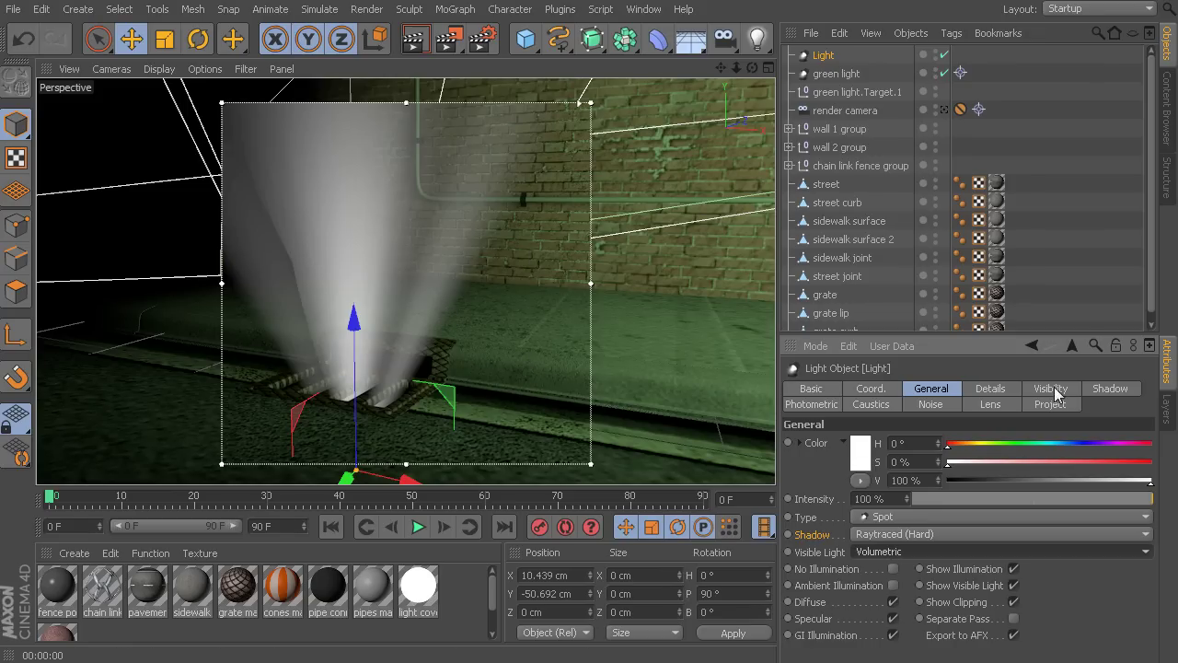
- Widen the light's outer angle to 92° and lower the light in the Front view to about Y -96.2 cm
left_click(992, 390)
left_click_drag(925, 477, 924, 450)
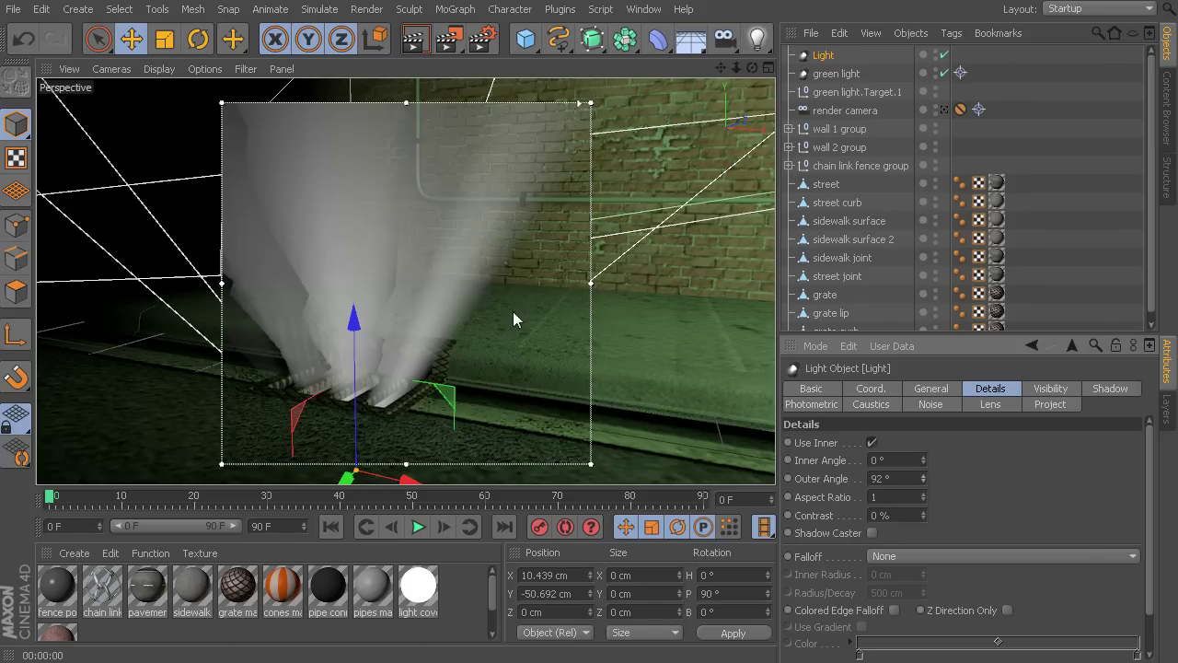
middle_click(512, 310)
middle_click(683, 425)
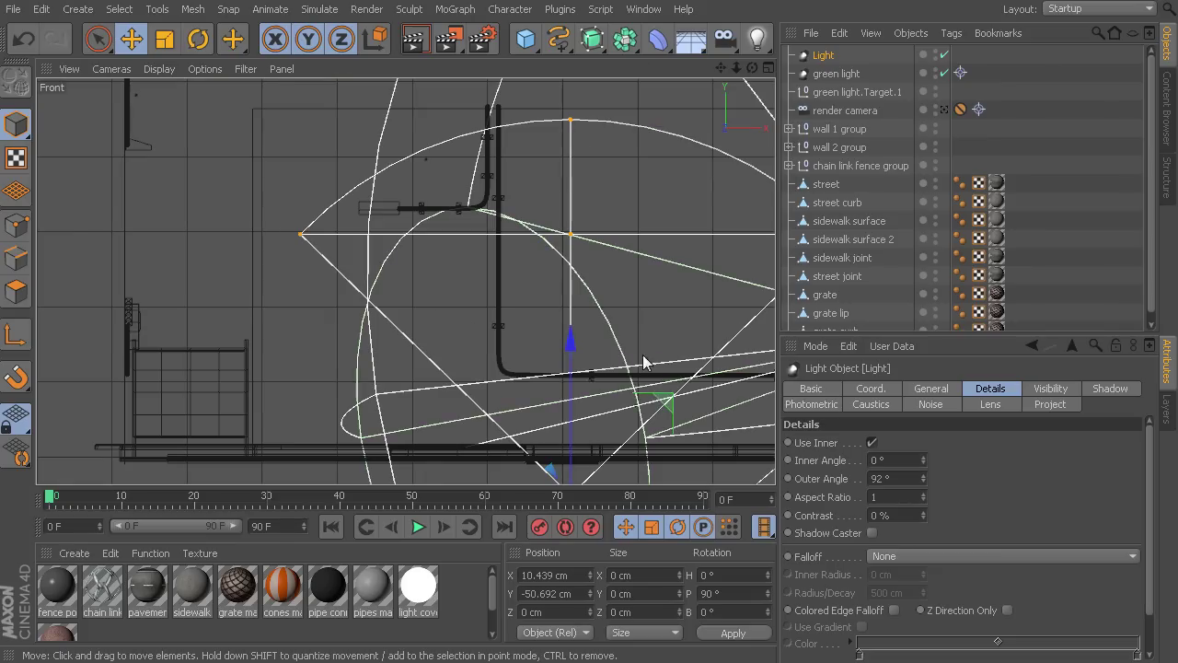
middle_click_drag(636, 344, 559, 247, "alt")
left_click_drag(534, 232, 529, 268)
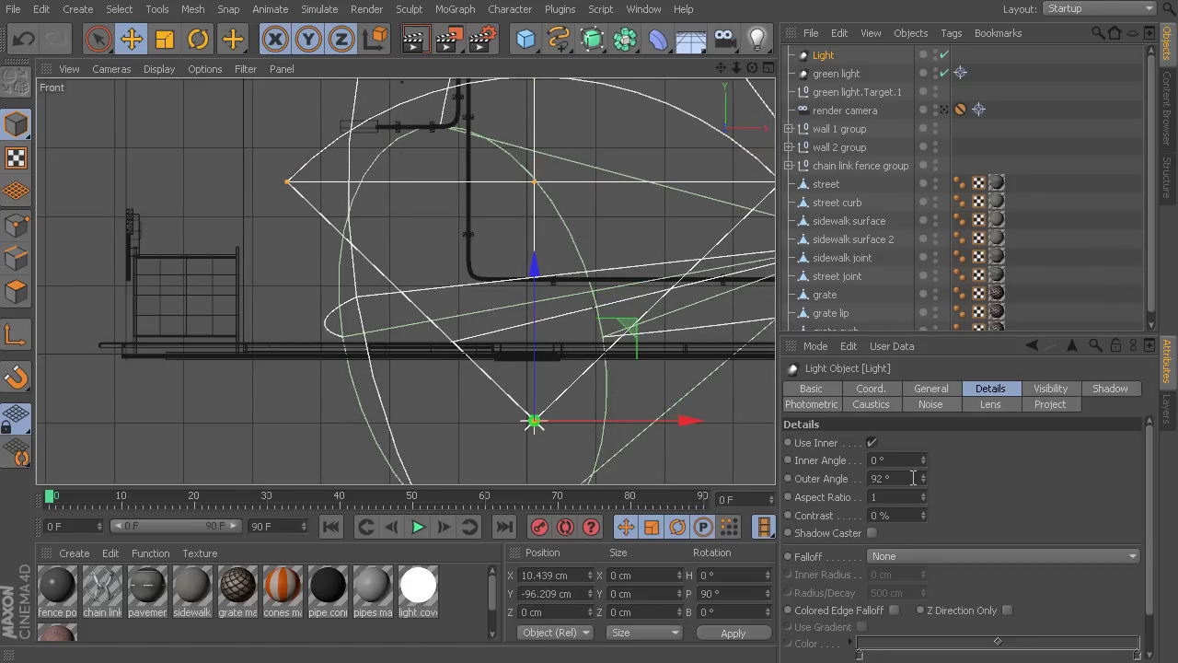
- Narrow the light's outer angle to 73° and shift the light along X to about 2.4 cm
left_click_drag(922, 478, 909, 485)
left_click_drag(685, 421, 692, 420)
- Check in the Right view how the light's cone covers the grate, and return to the full Perspective view
middle_click(501, 371)
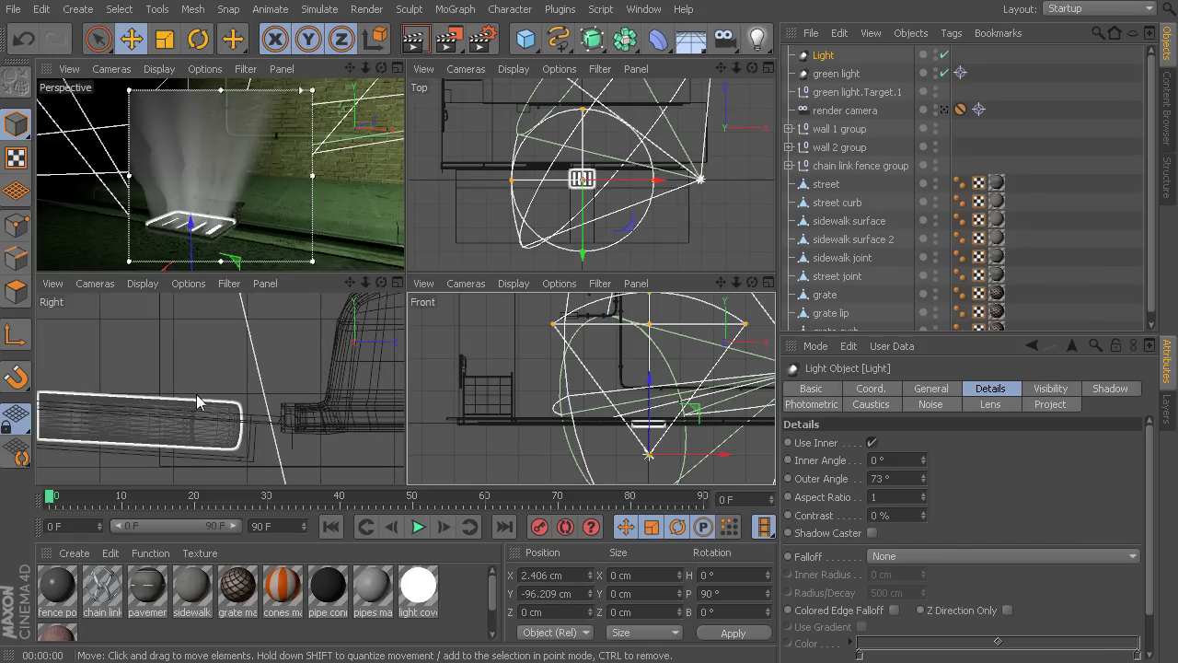
middle_click_drag(179, 381, 202, 450, "alt")
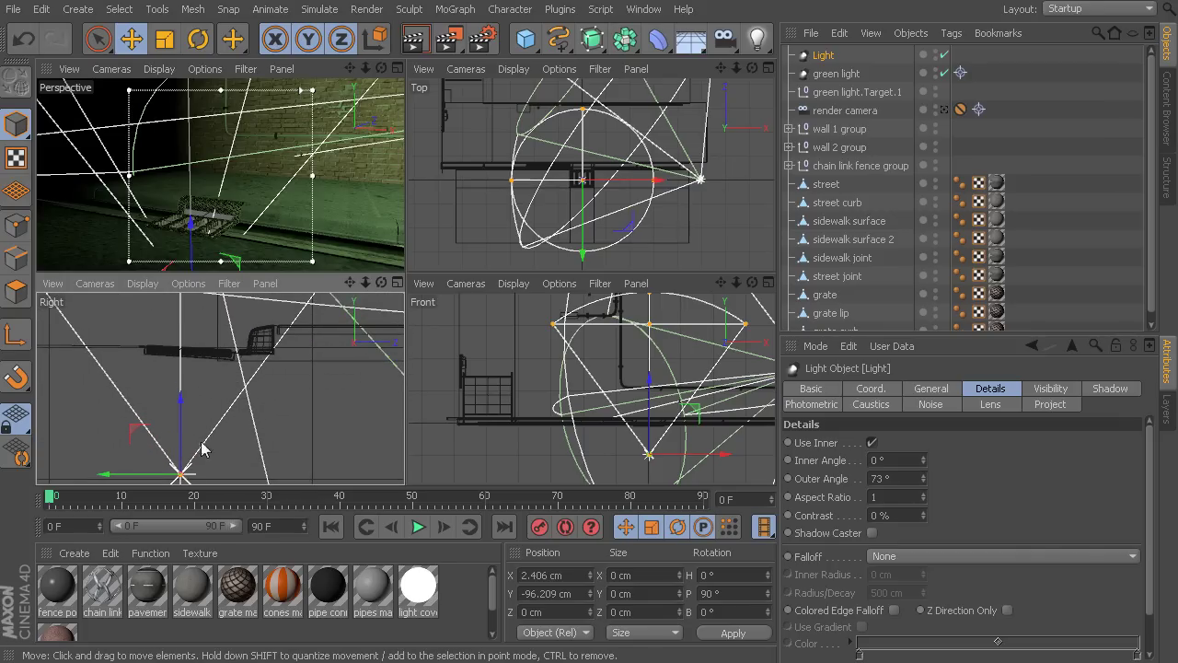
left_click(203, 354)
left_click(200, 355)
left_click(87, 337)
left_click(165, 356)
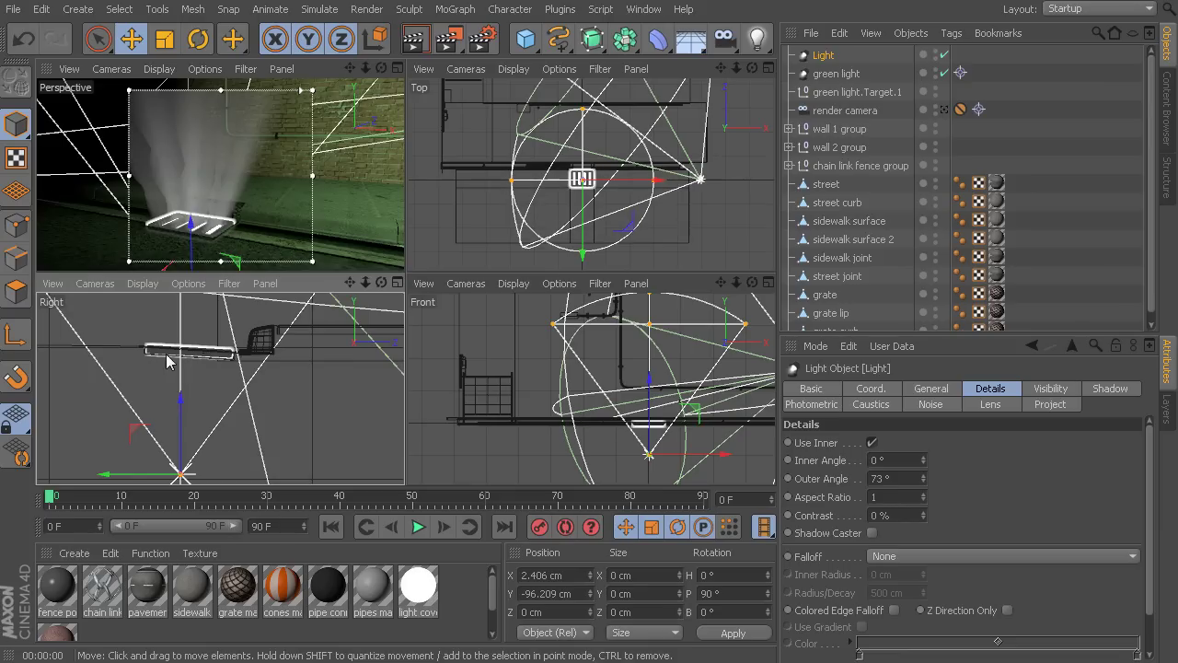
middle_click(259, 215)
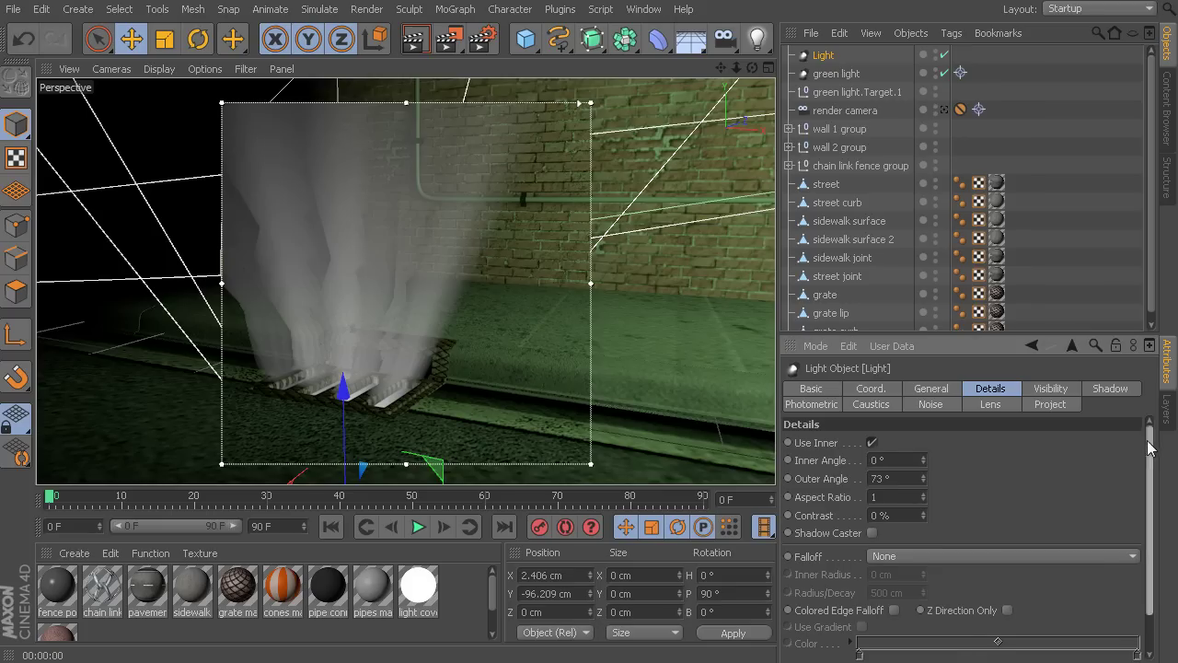
- Review the light's Details settings and display its Visibility settings
scroll(1155, 477, "down", 2)
scroll(1158, 479, "up", 3)
scroll(1164, 479, "down", 3)
scroll(1174, 478, "up", 2)
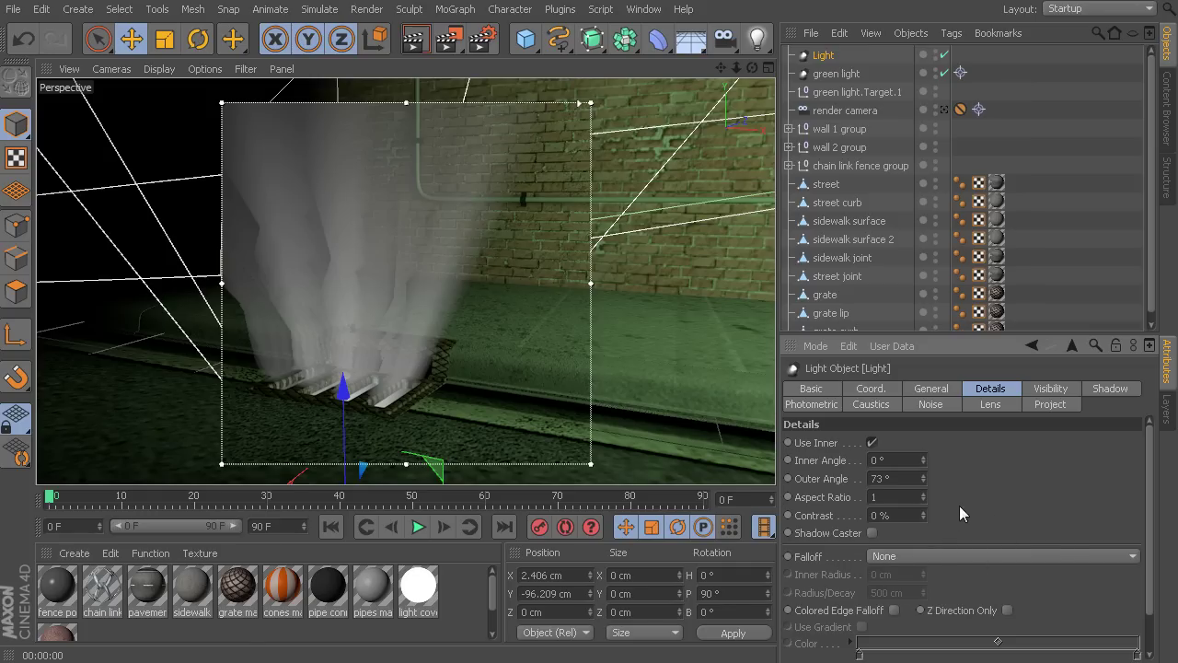
scroll(1142, 474, "down", 1)
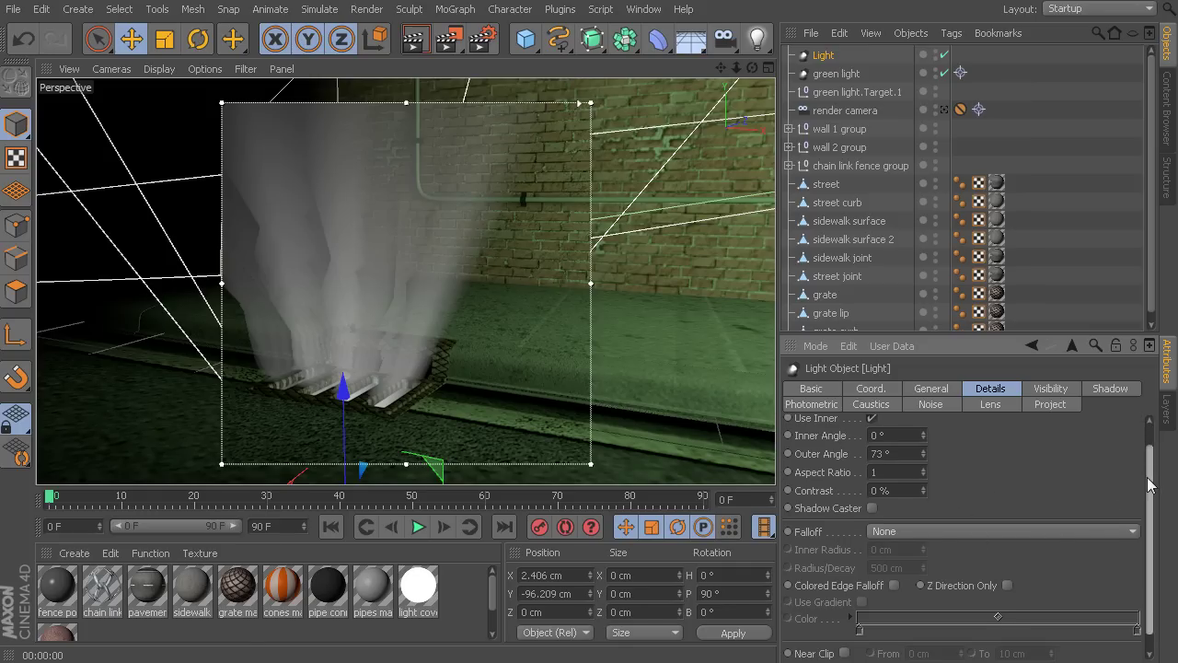
left_click(1049, 390)
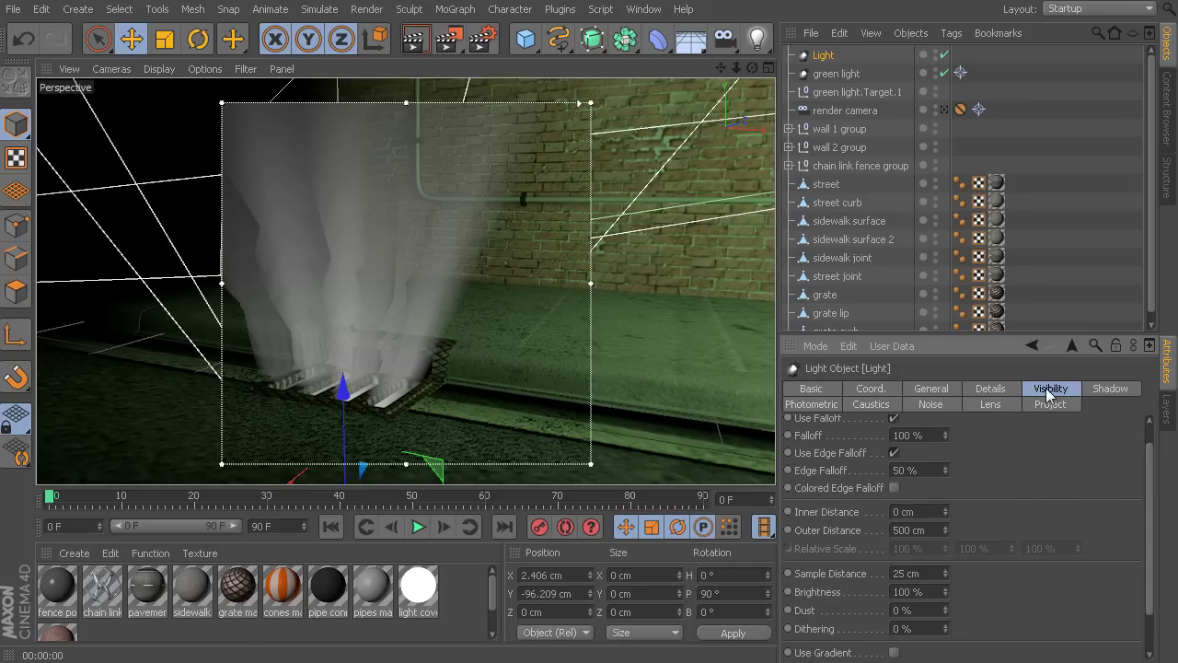
- Compare the light's Details and Visibility settings and widen the interactive render region to cover more of the beam's outer edge
left_click(1001, 389)
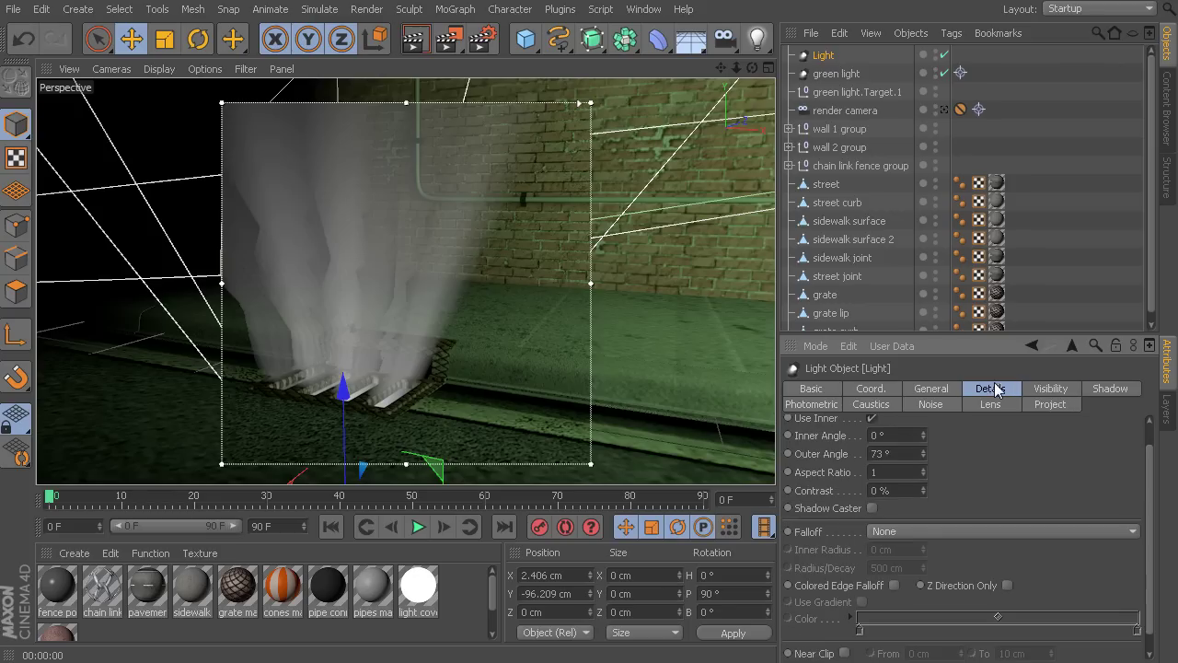
left_click(1050, 389)
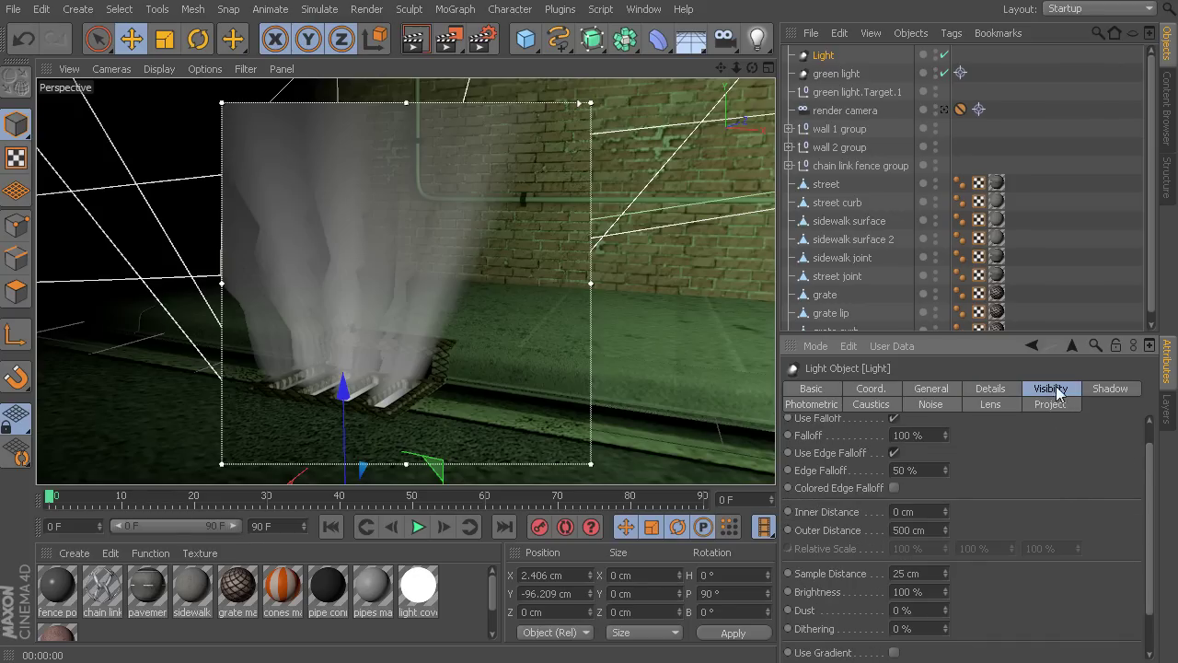
scroll(1149, 474, "down", 1)
left_click_drag(1149, 474, 1149, 488)
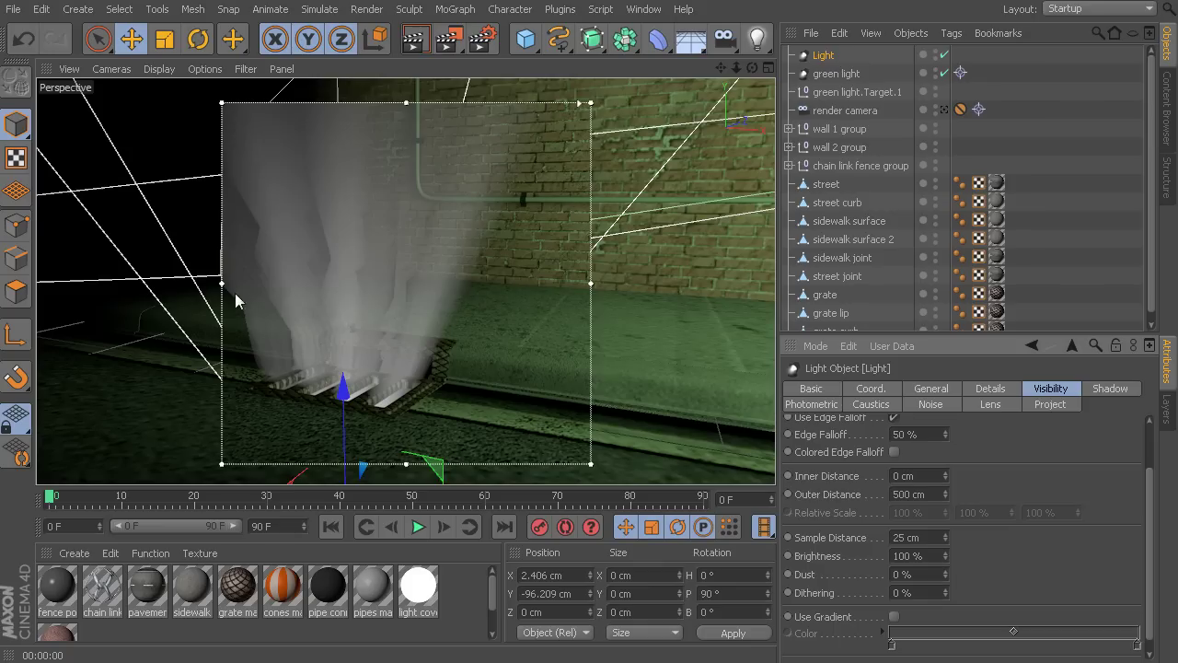
left_click_drag(222, 284, 151, 283)
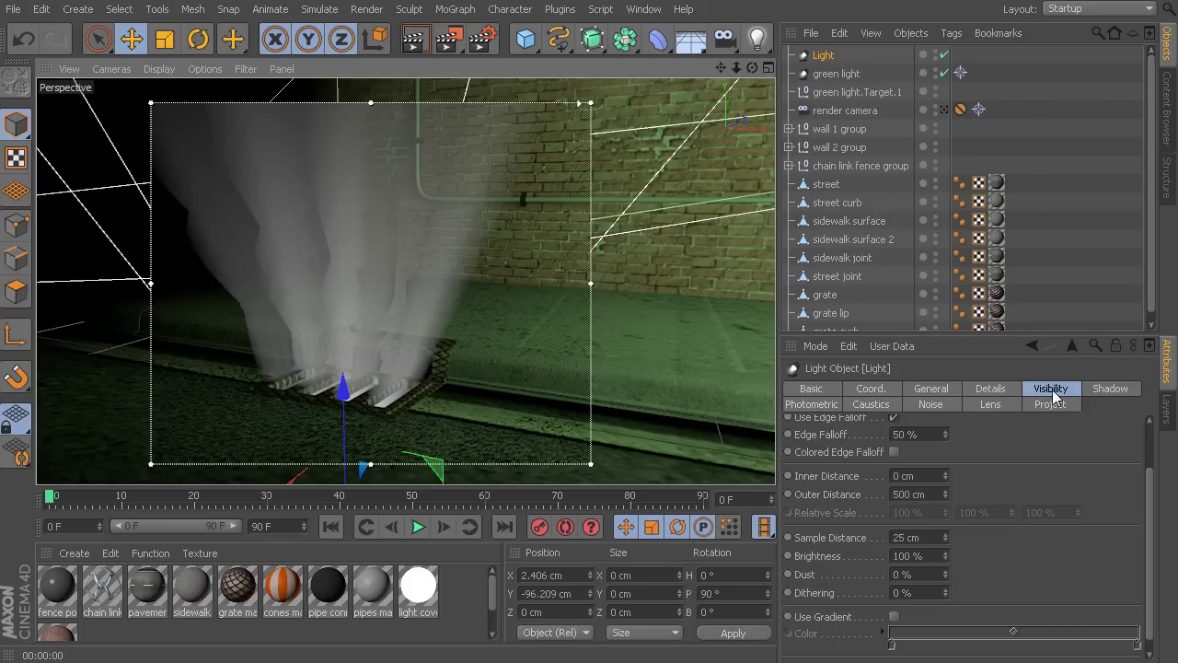
- Set the volumetric light's sample distance to 10 cm
left_click(827, 539)
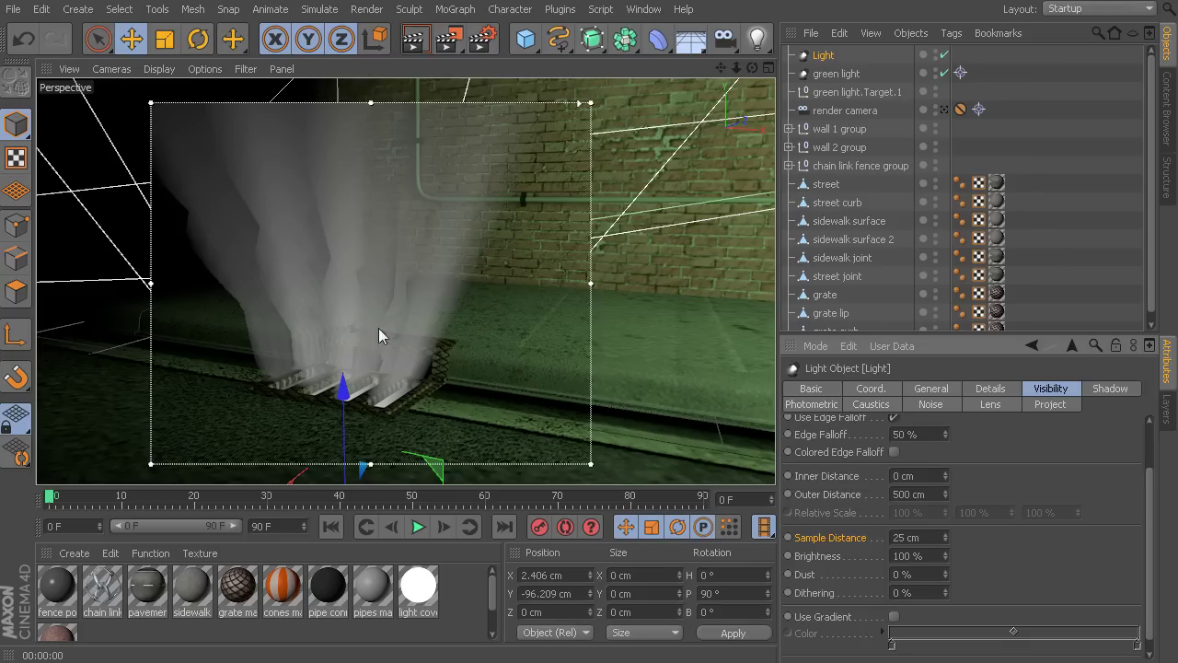
left_click_drag(909, 537, 881, 541)
type("10")
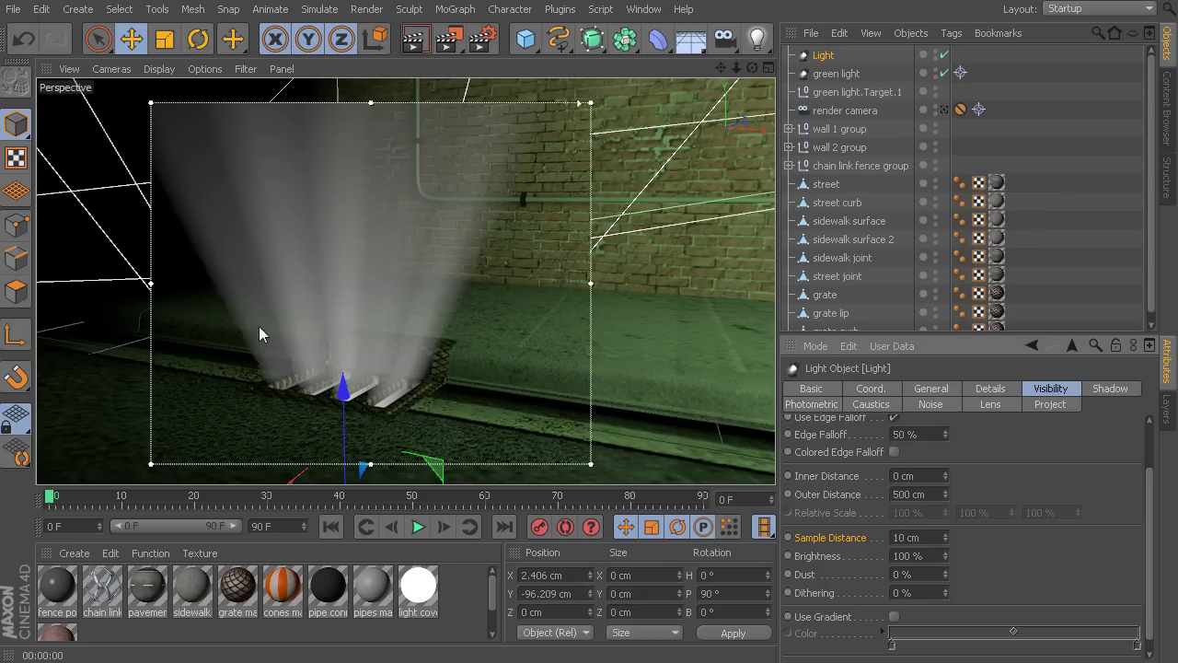
- Try sample distances of 1 cm and 5 cm for the visible beams, and return the value to 10 cm
double_click(903, 537)
type("1")
key("Return")
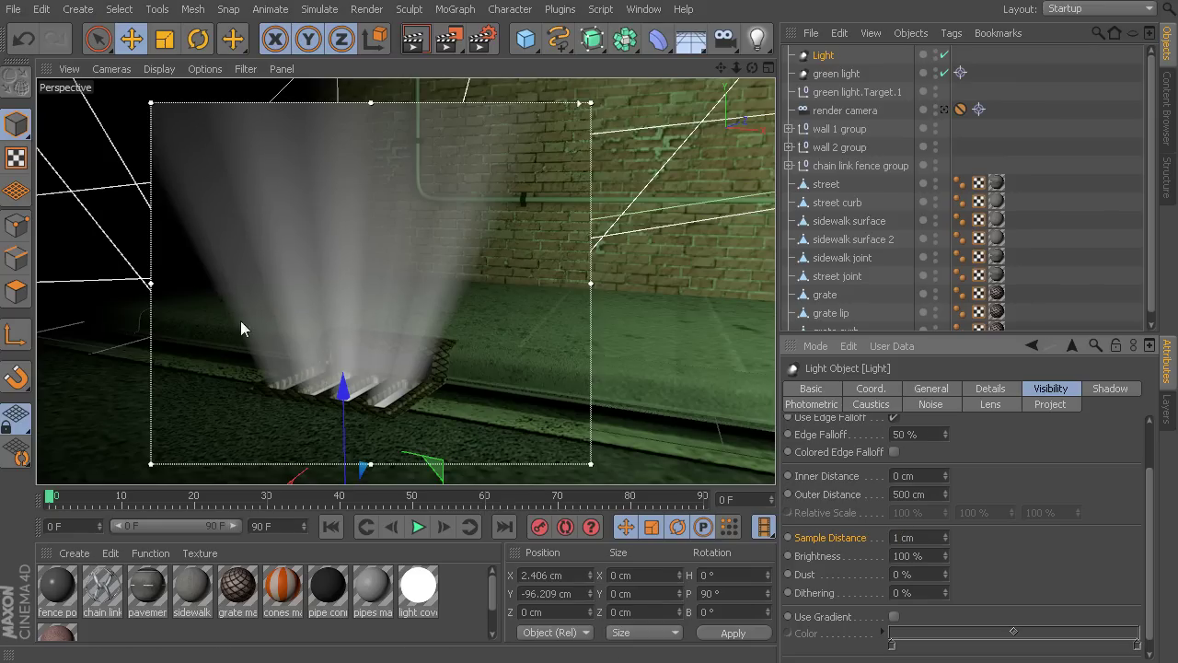
double_click(900, 538)
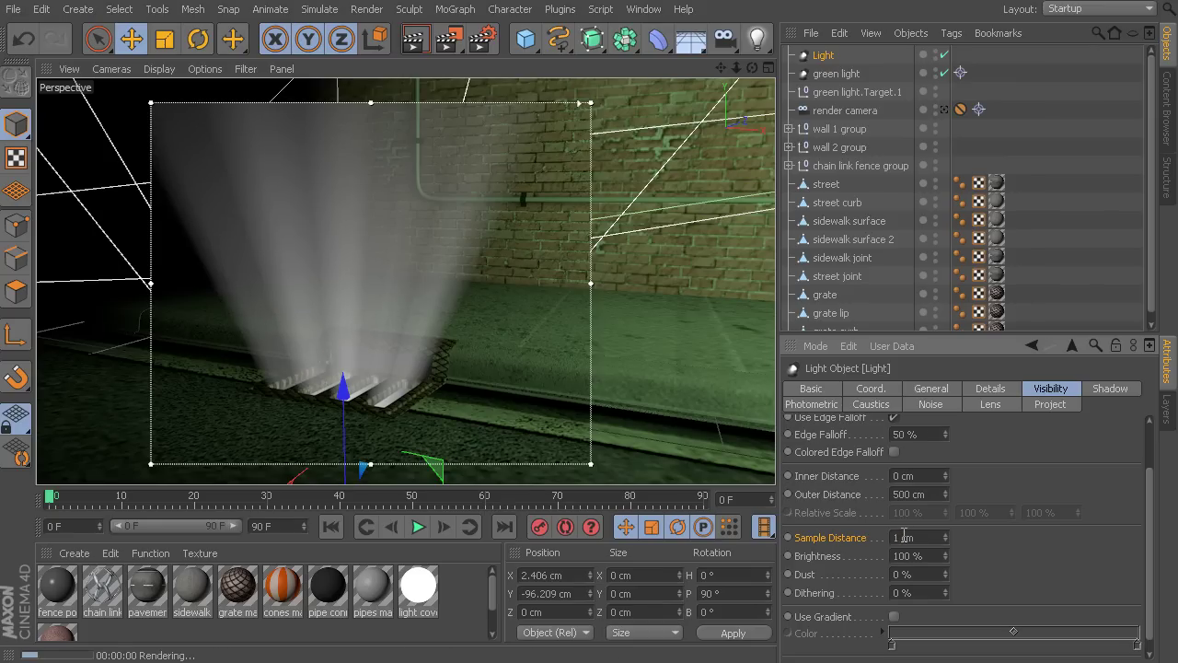
type("5")
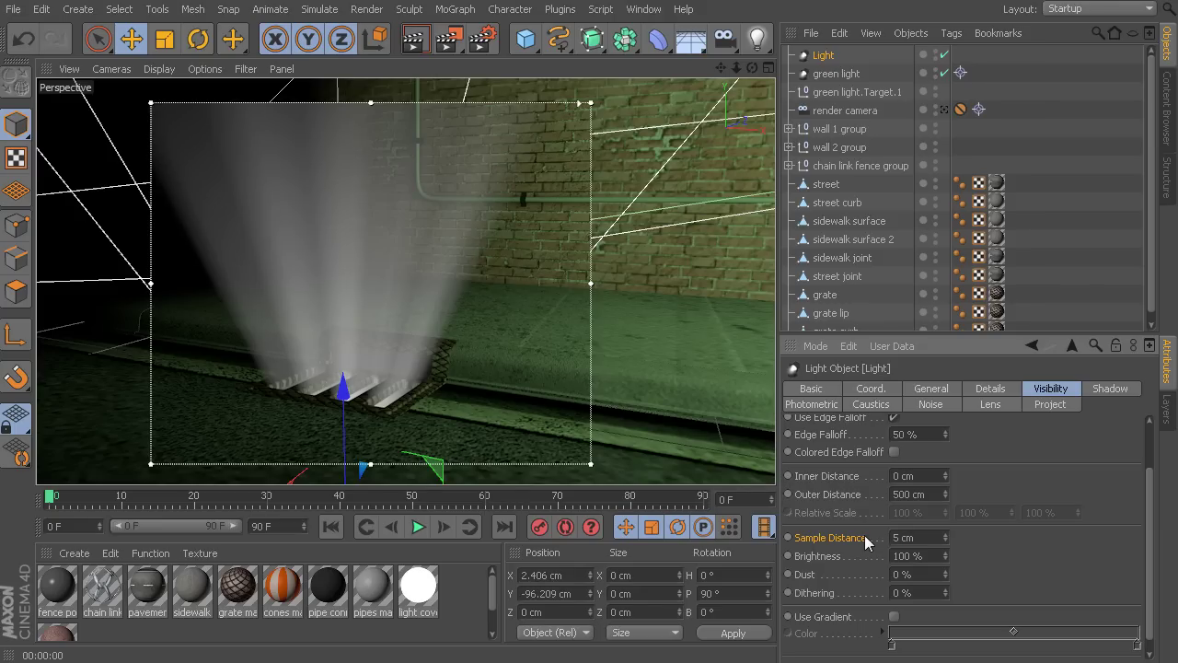
left_click_drag(903, 538, 876, 541)
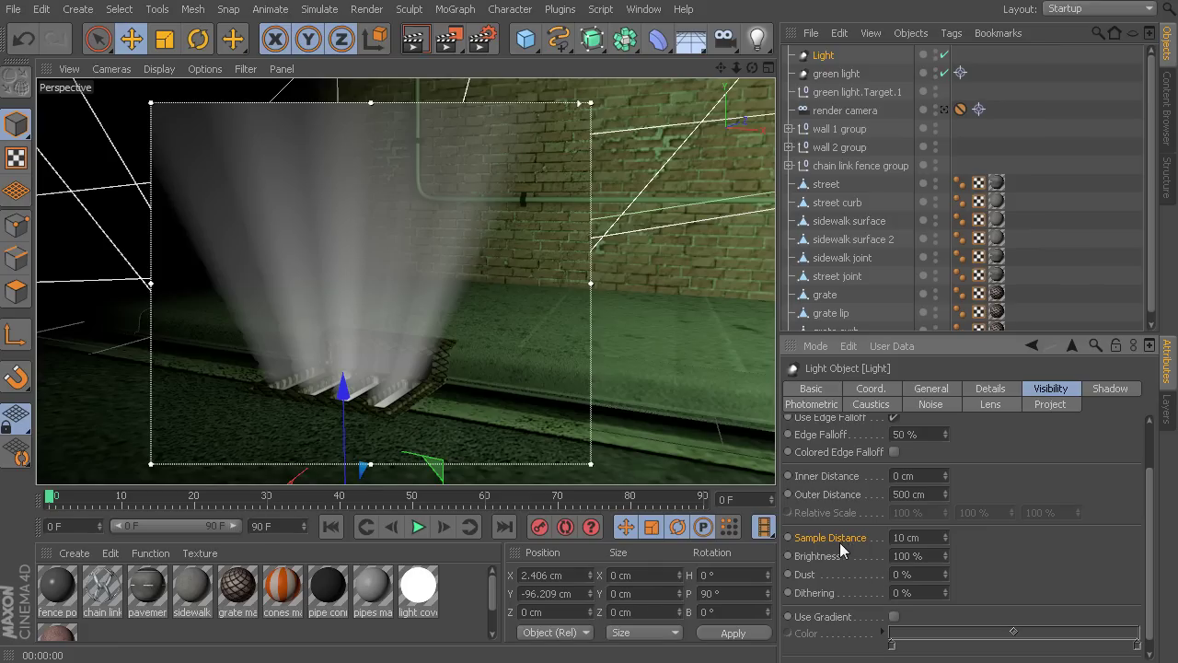
left_click(923, 538)
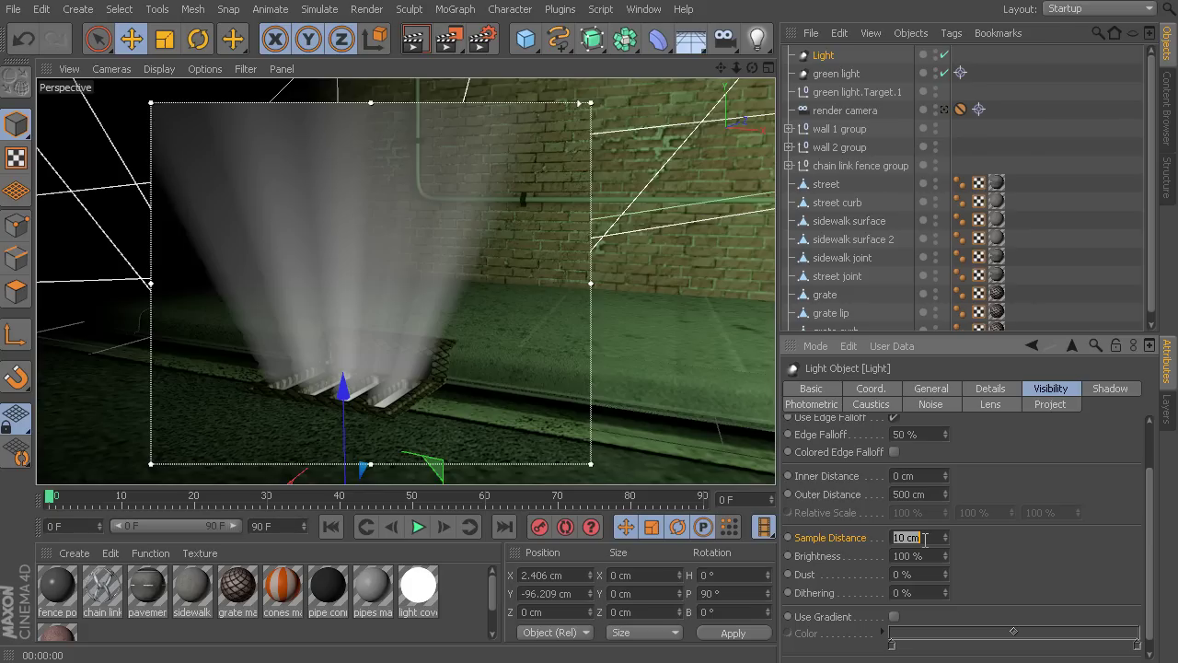
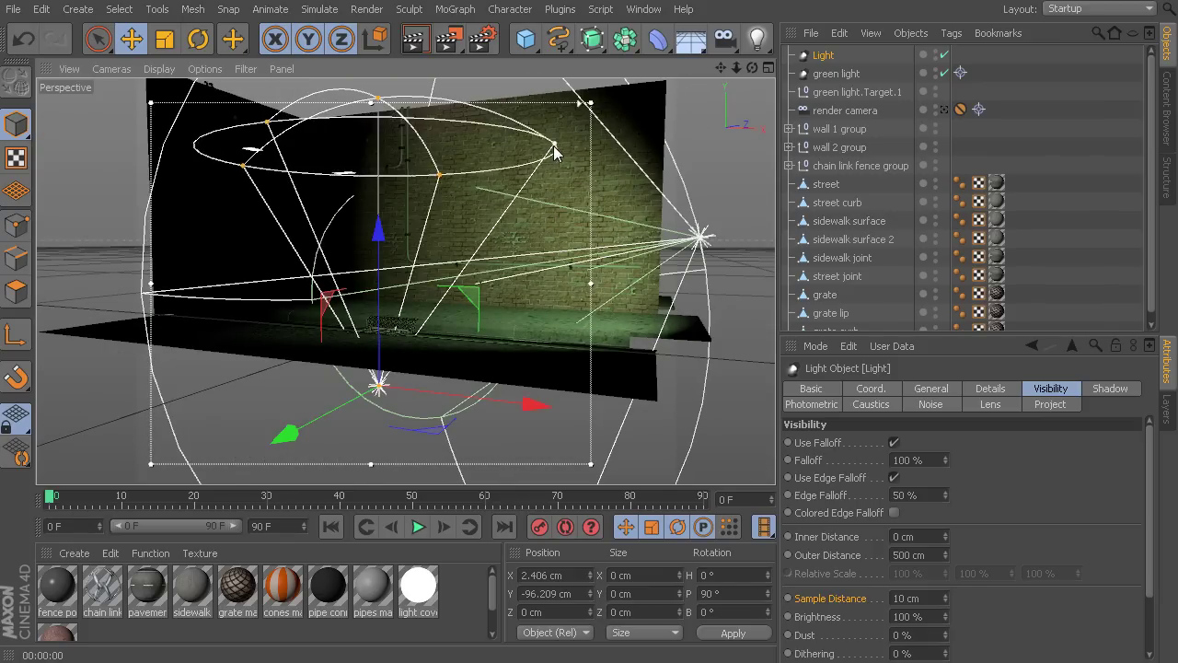
- Set the spot light's falloff to Inverse Square (Physically Accurate)
scroll(447, 304, "up", 4)
scroll(453, 263, "up", 4)
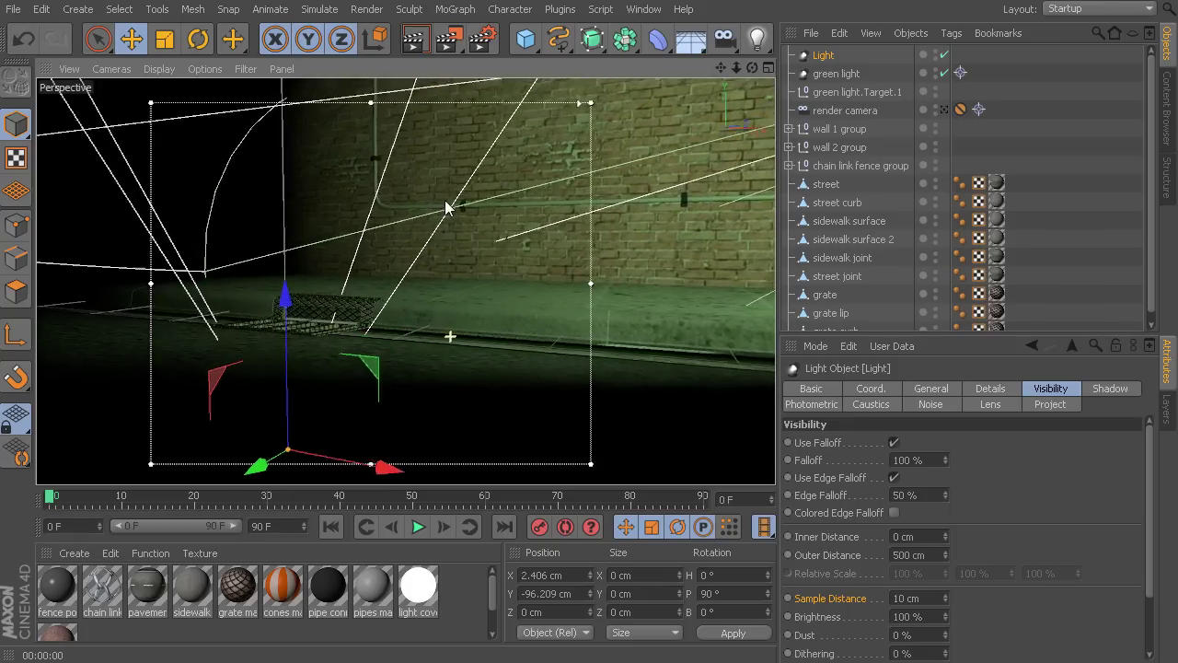
scroll(414, 225, "down", 3)
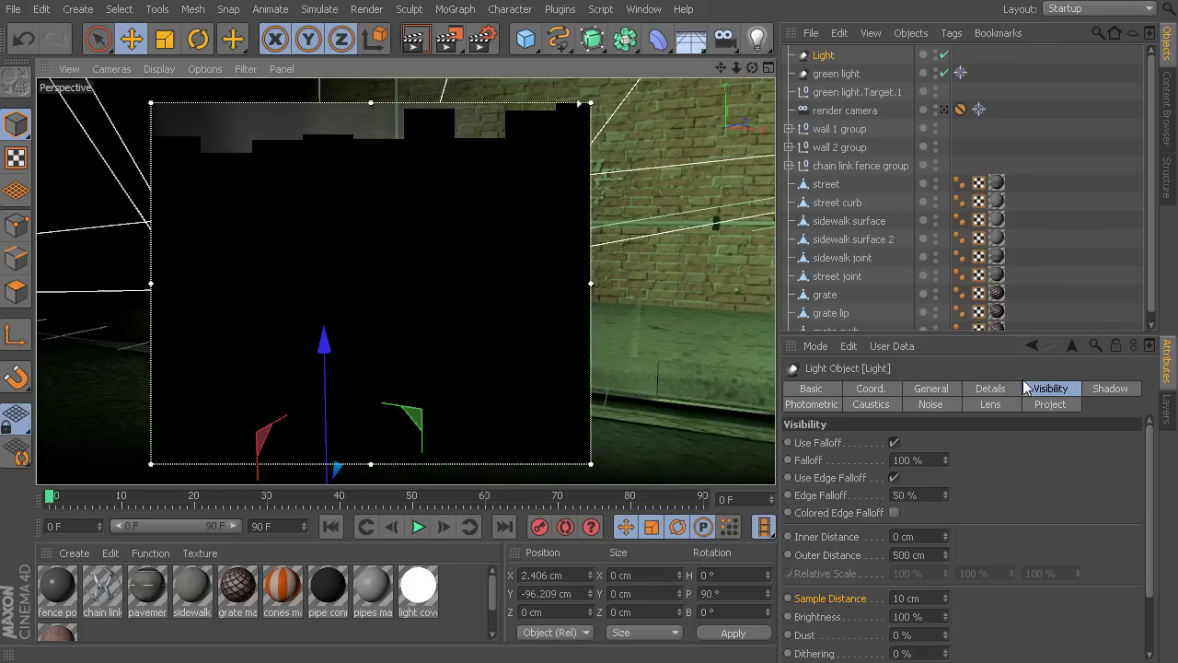
left_click(994, 392)
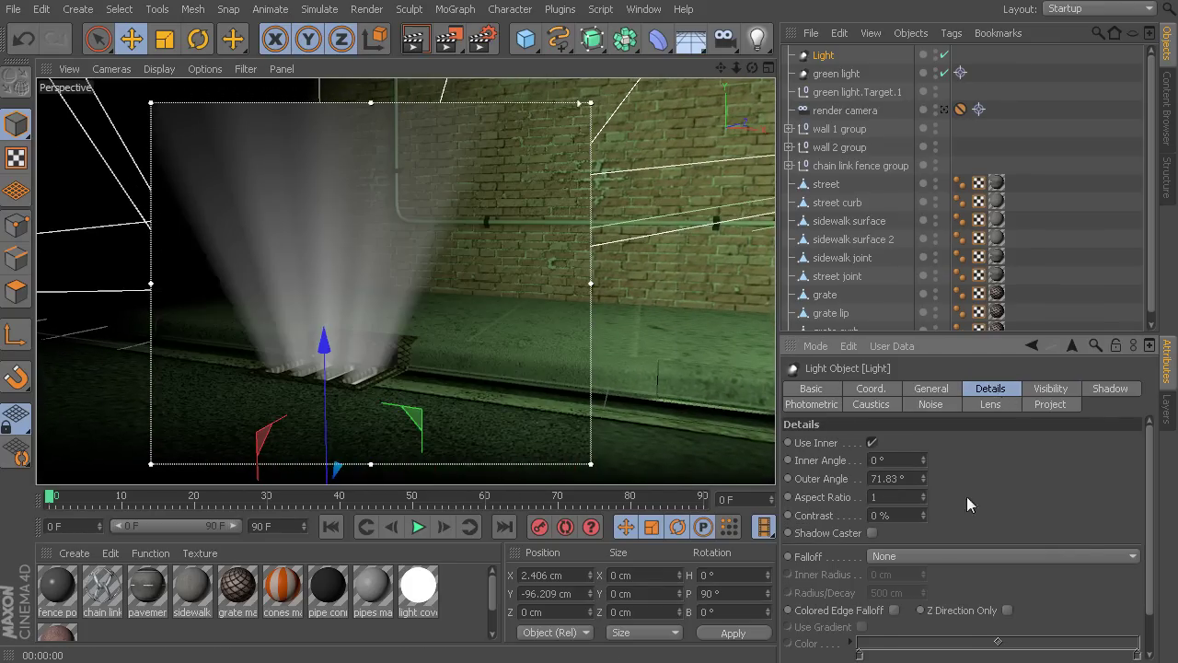
left_click(947, 556)
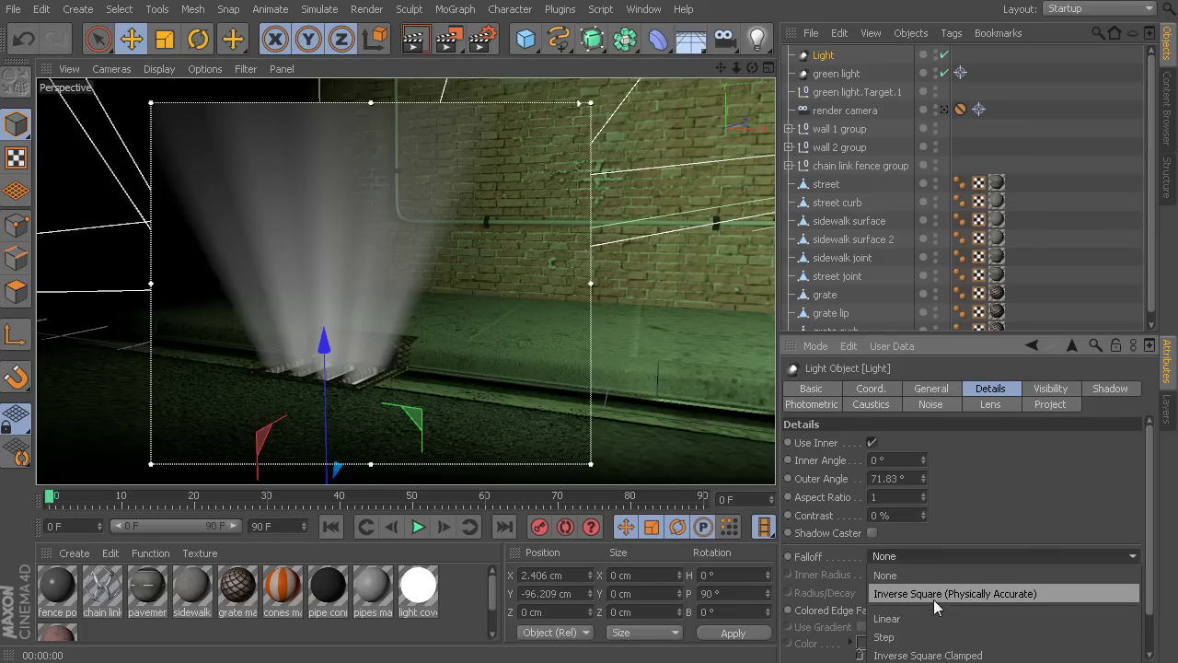
left_click(933, 593)
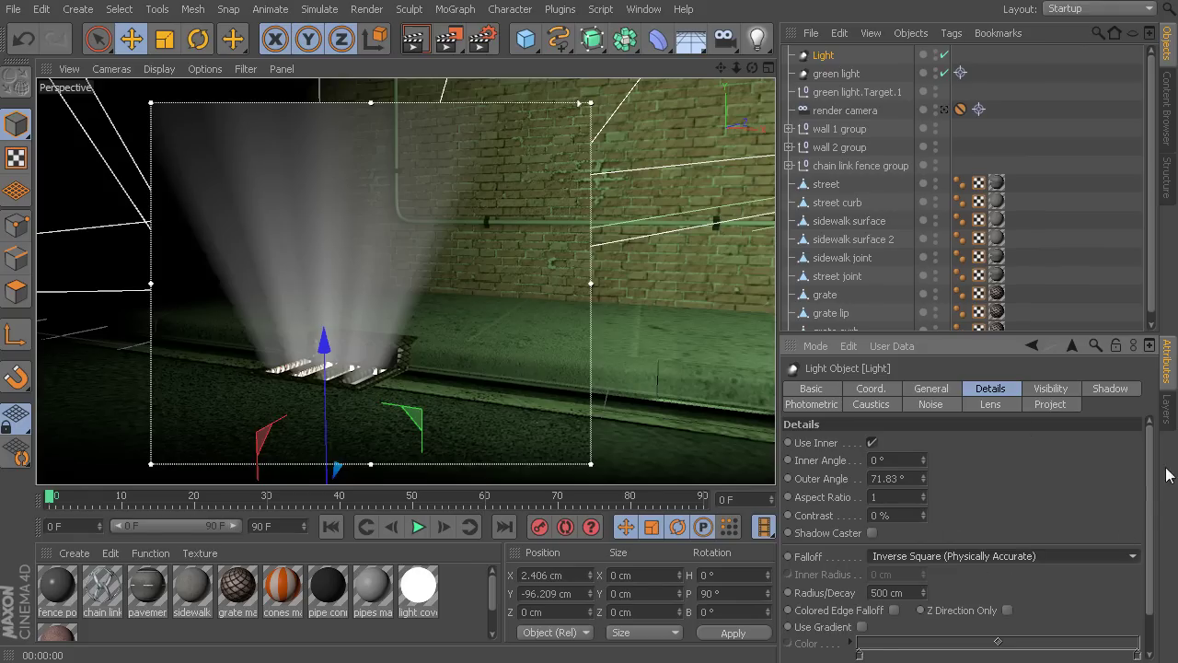
- Examine the light's Details, Visibility and General settings, comparing the illumination falloff with the visible light options
left_click_drag(1150, 453, 1139, 491)
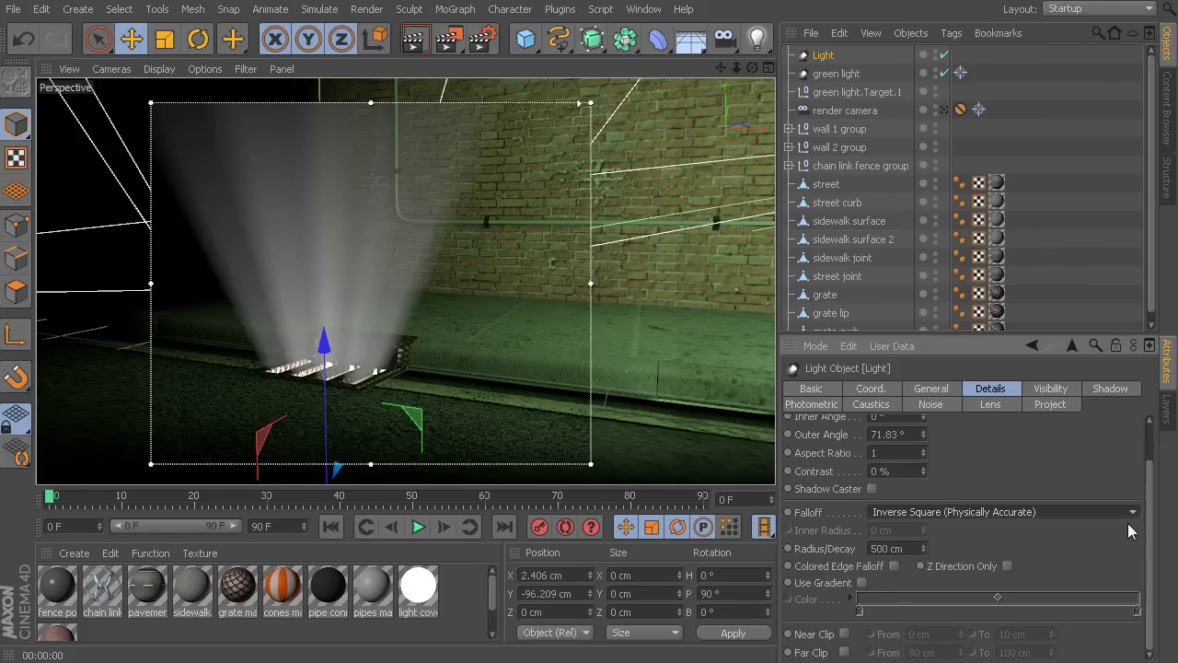
left_click(1050, 389)
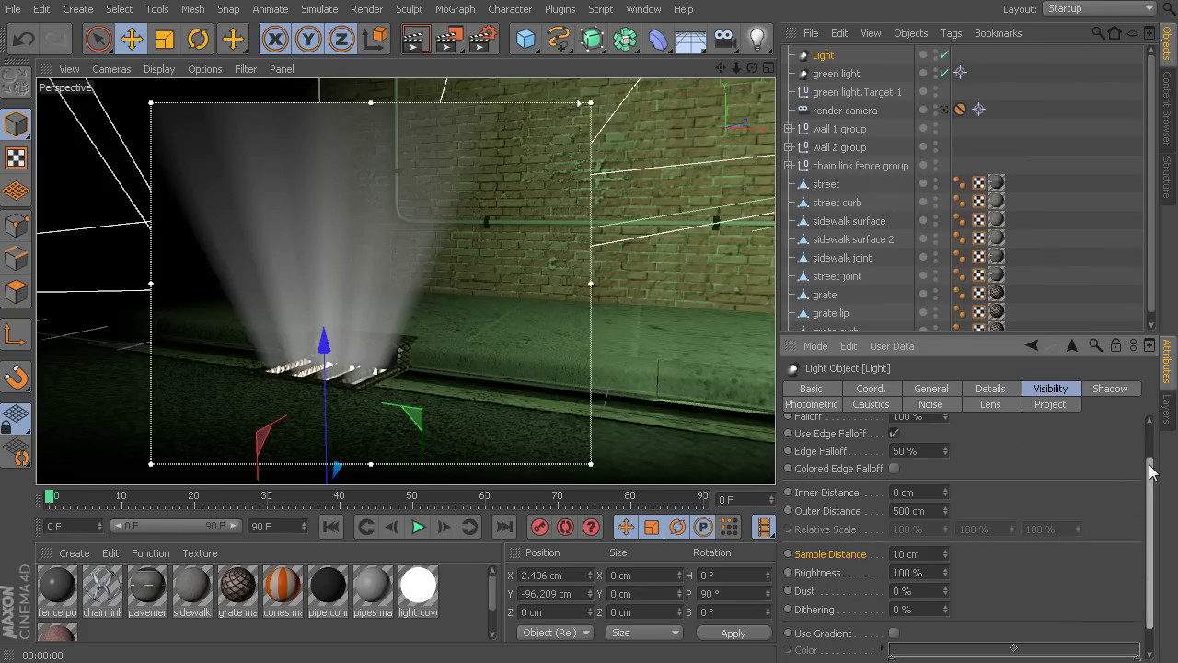
scroll(1111, 523, "down", 1)
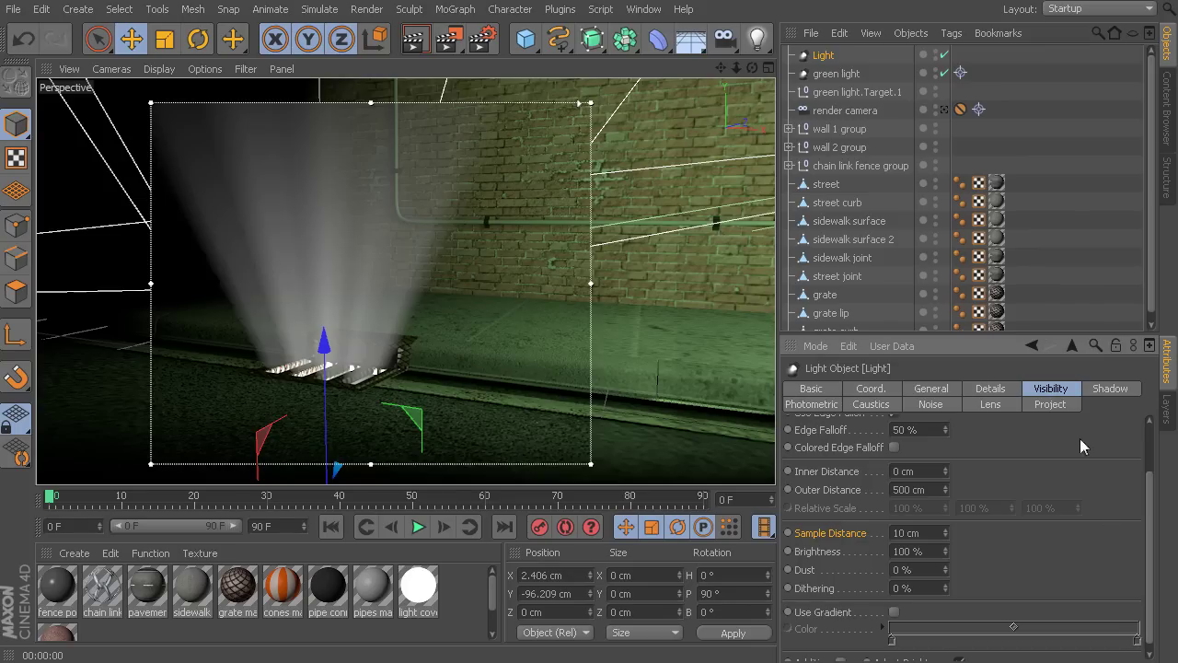
left_click(999, 390)
scroll(1153, 506, "up", 1)
scroll(1153, 506, "down", 1)
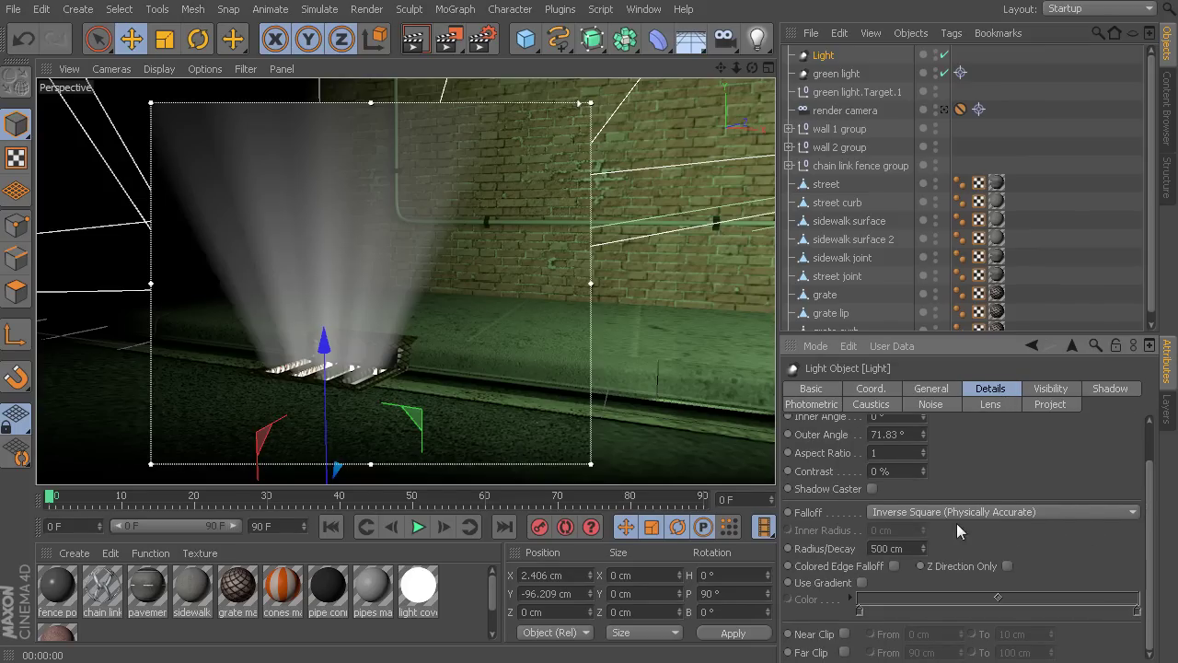
left_click(924, 390)
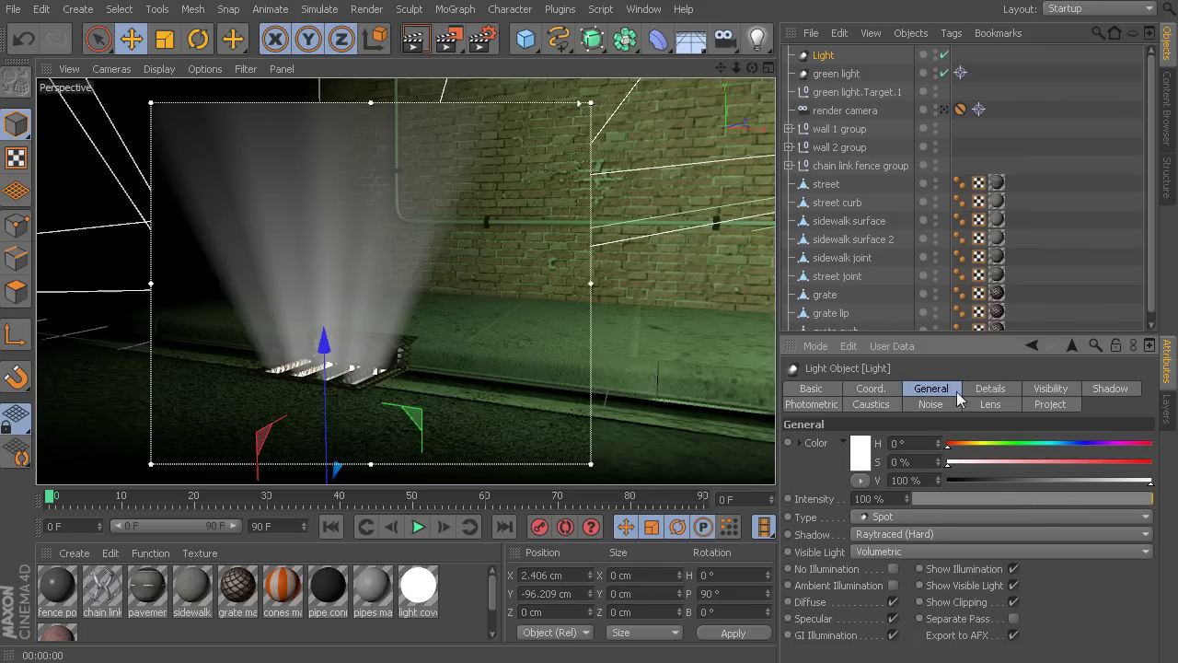
left_click(992, 391)
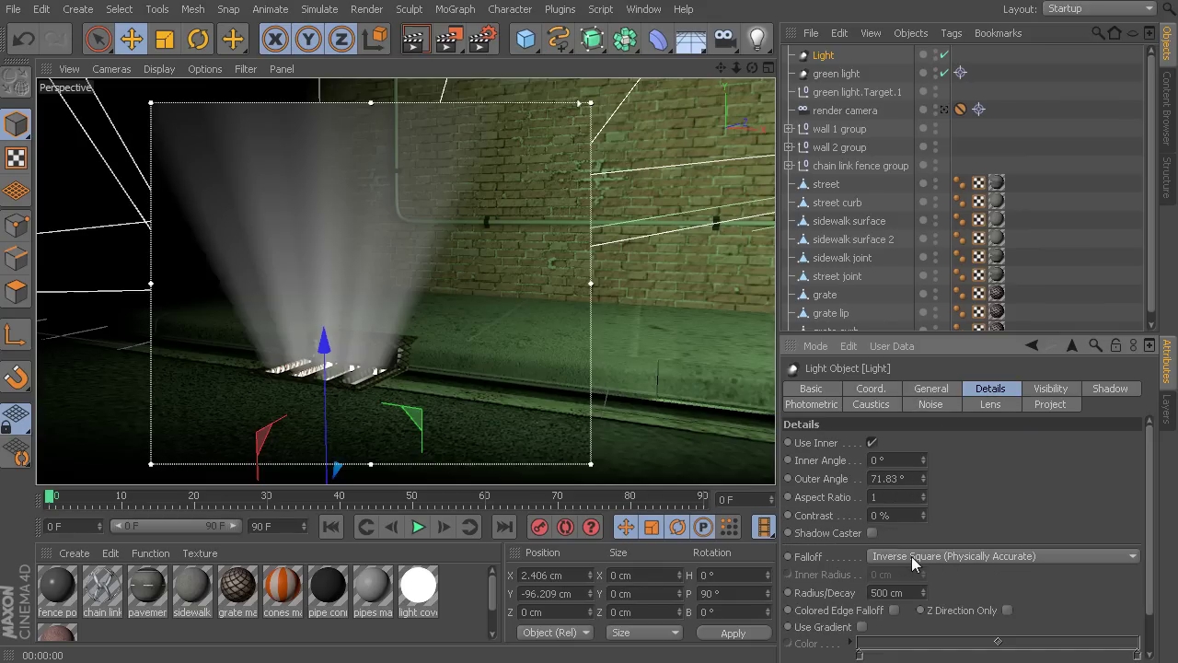
- Try lowering the light's overall intensity to 25%, and restore it to 100%
left_click(943, 391)
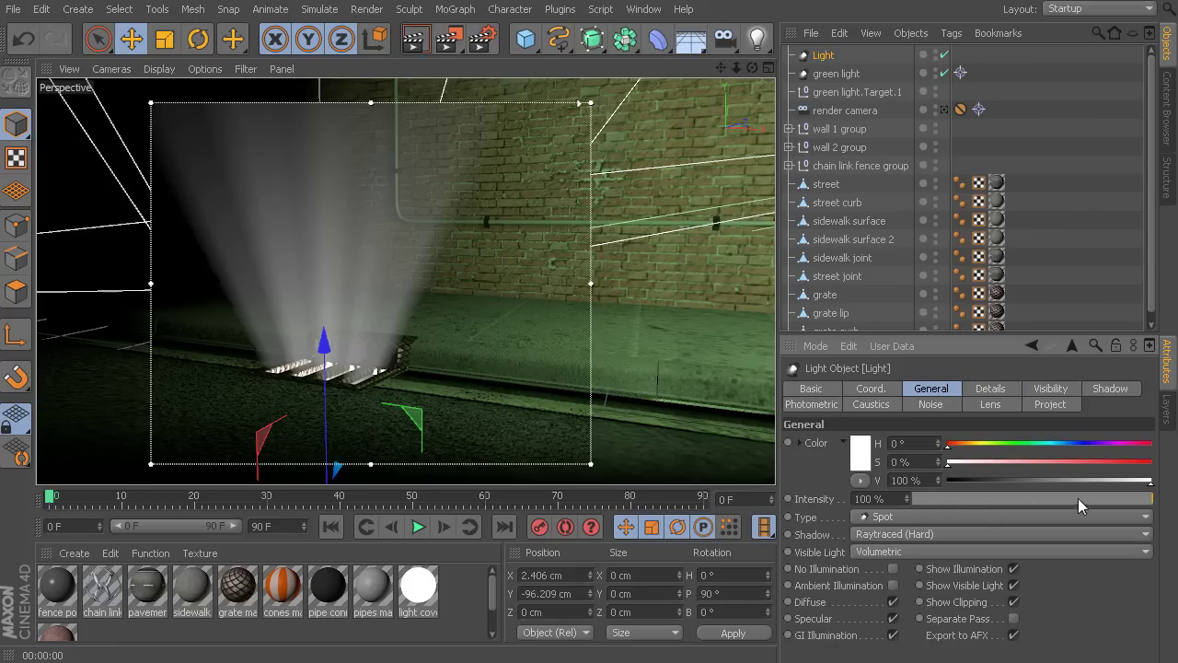
left_click_drag(1078, 498, 985, 493)
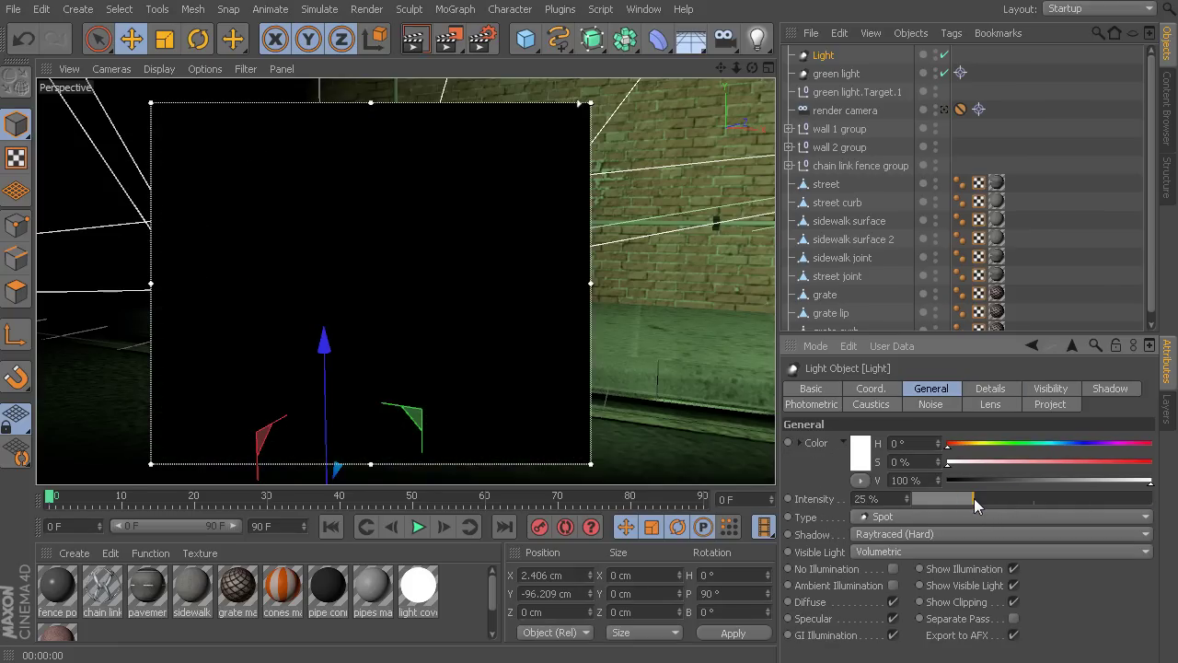
left_click_drag(974, 498, 1155, 497)
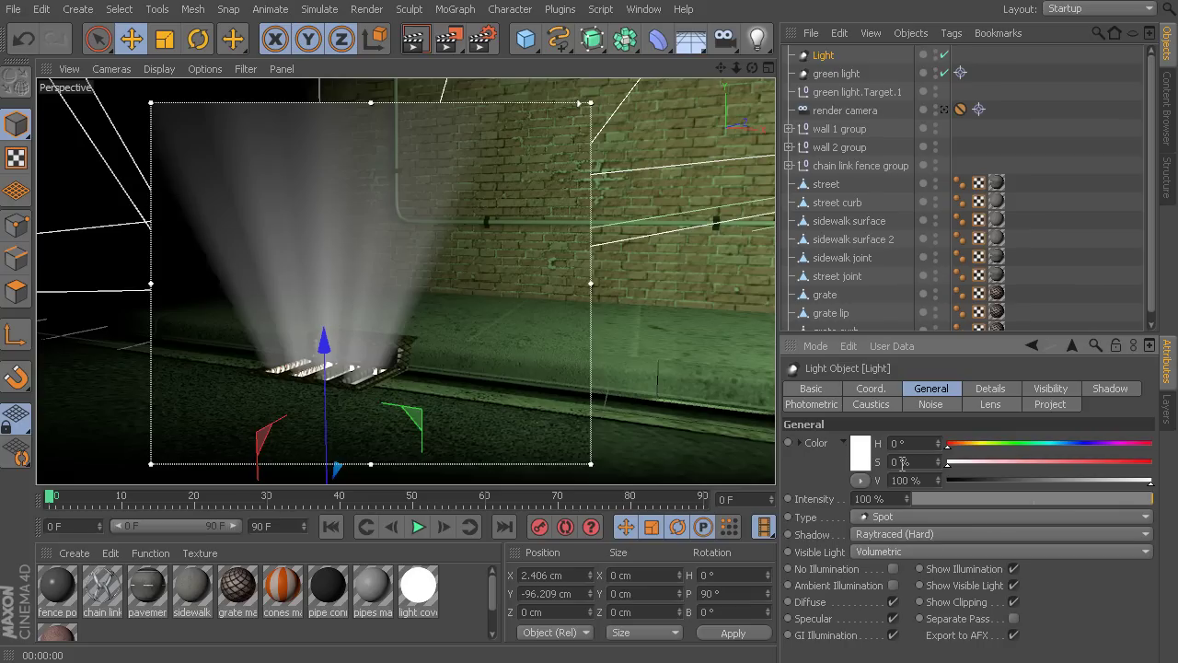
- Tint the light pale green with hue 103° and saturation 56%
left_click_drag(989, 448, 1062, 463)
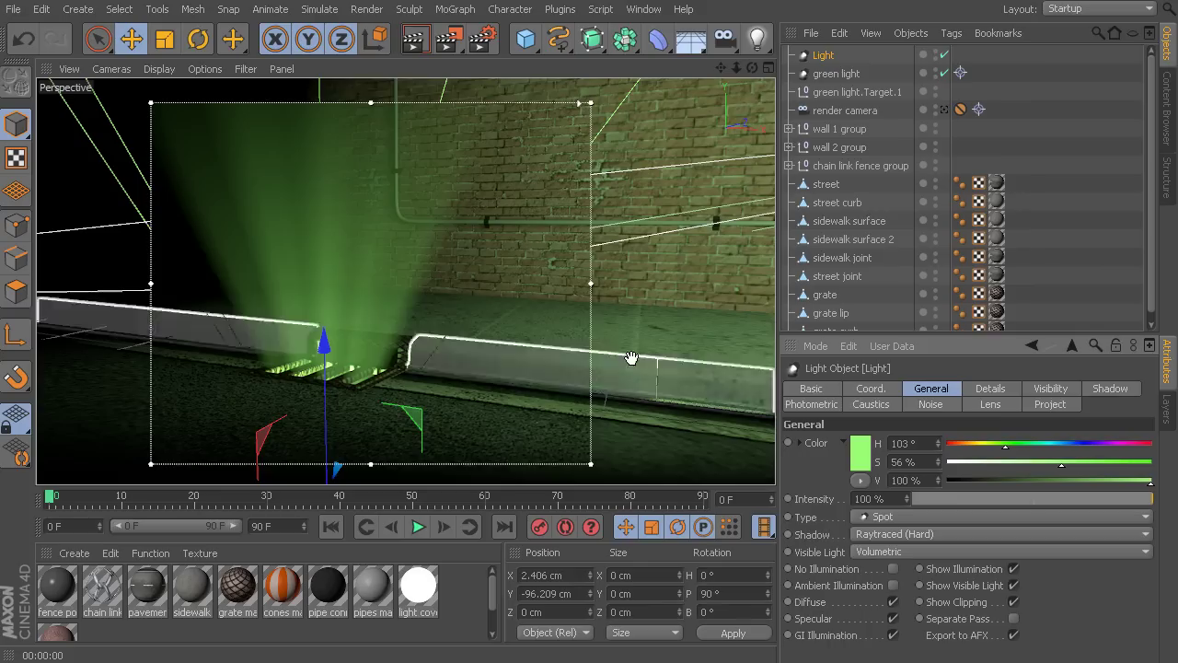
- Enable the color gradient for the light's visible beams
left_click(1050, 389)
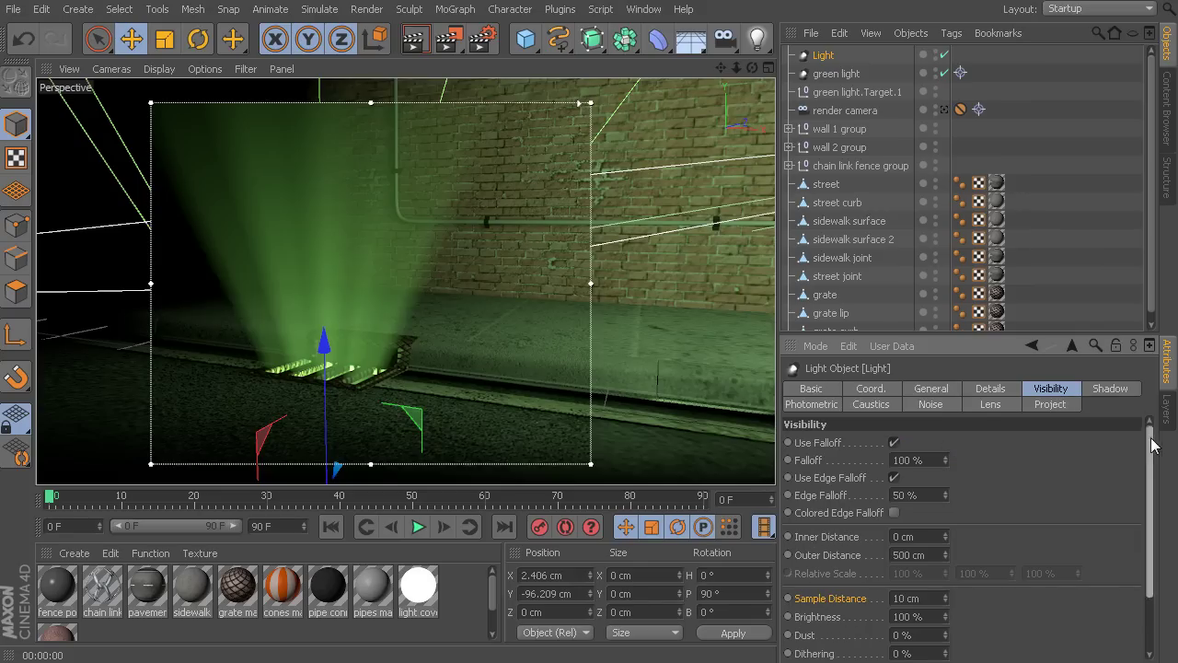
scroll(1157, 511, "down", 3)
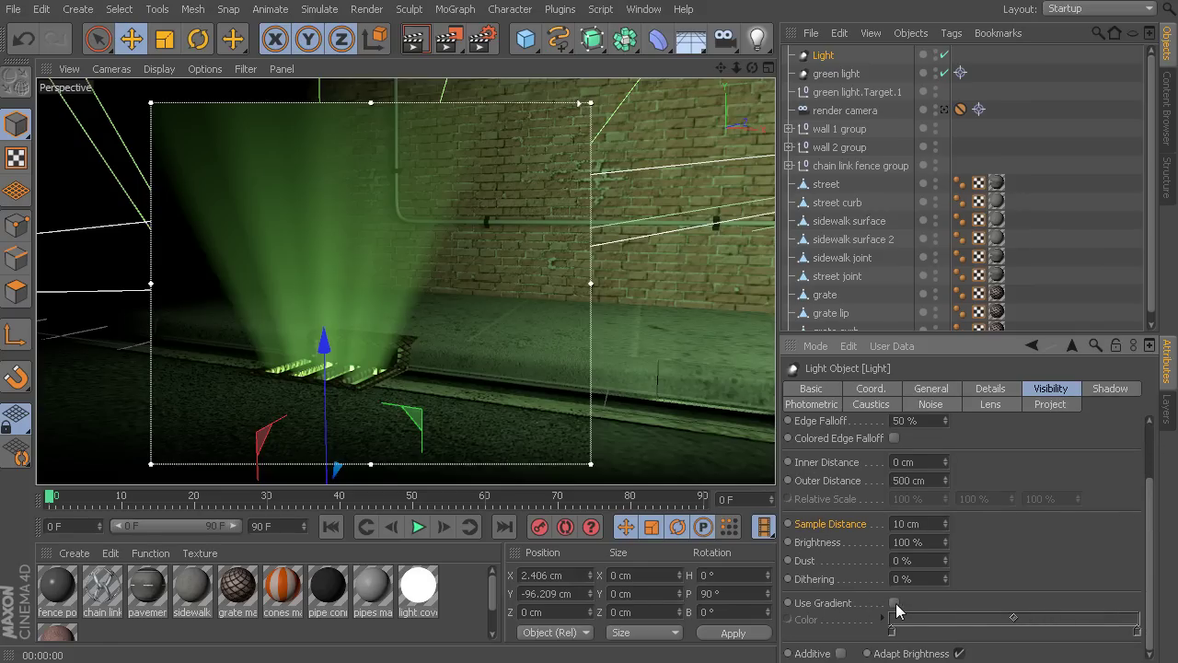
left_click(893, 603)
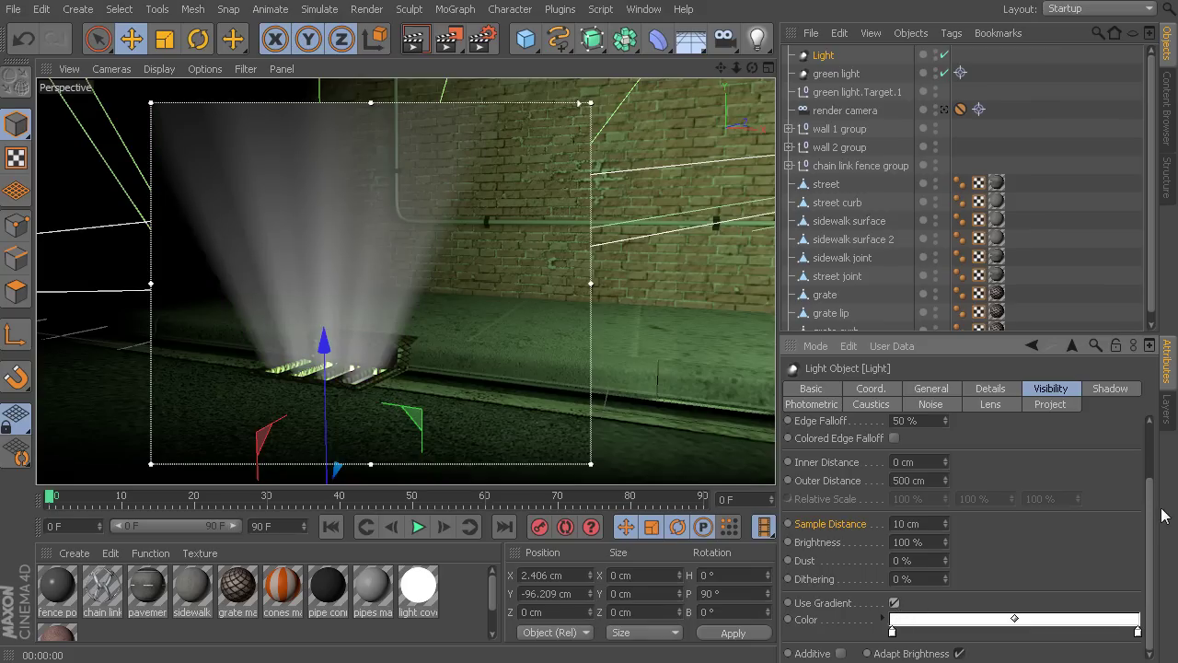
left_click(892, 631)
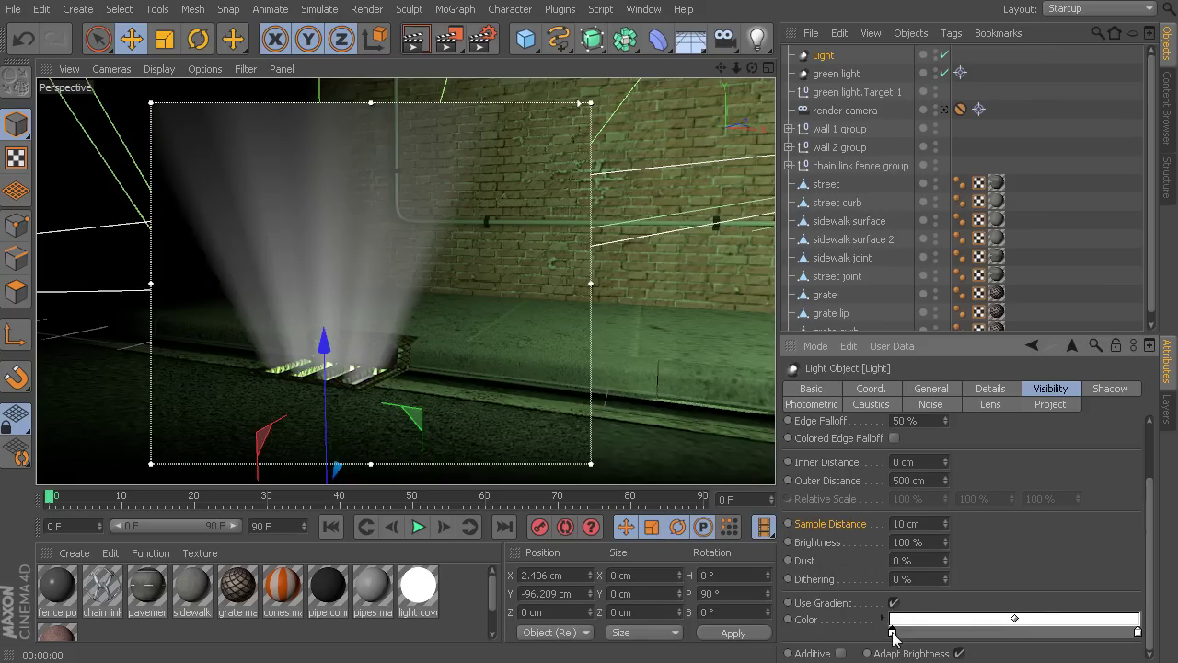
double_click(892, 633)
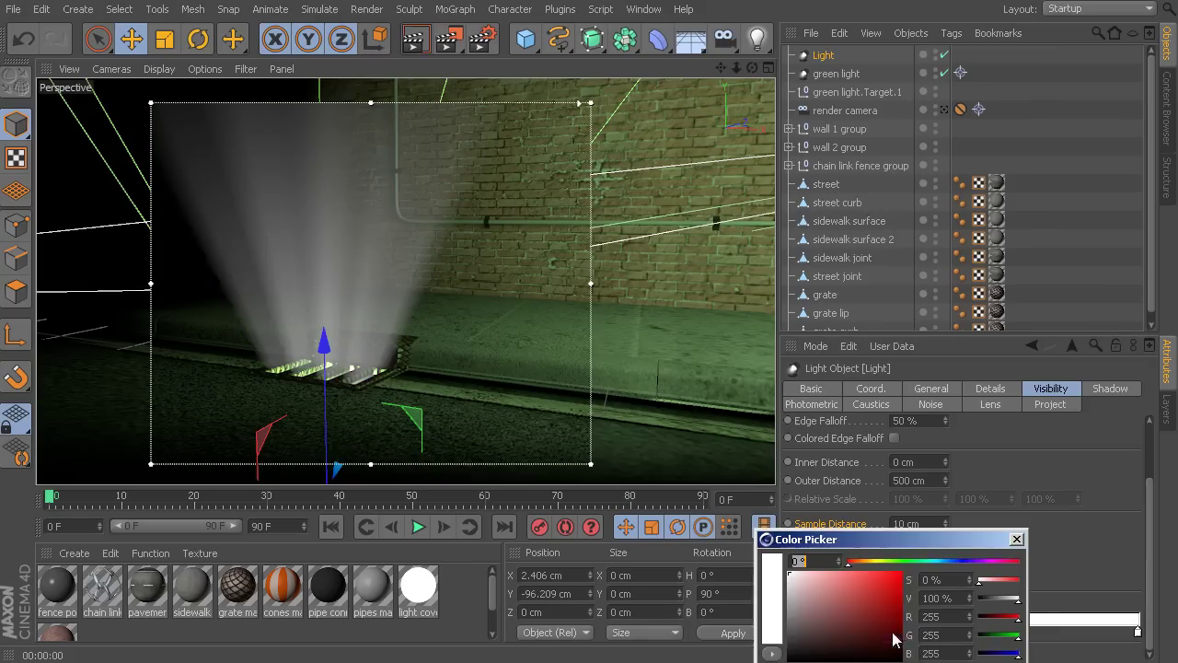
left_click_drag(882, 542, 864, 433)
left_click(843, 578)
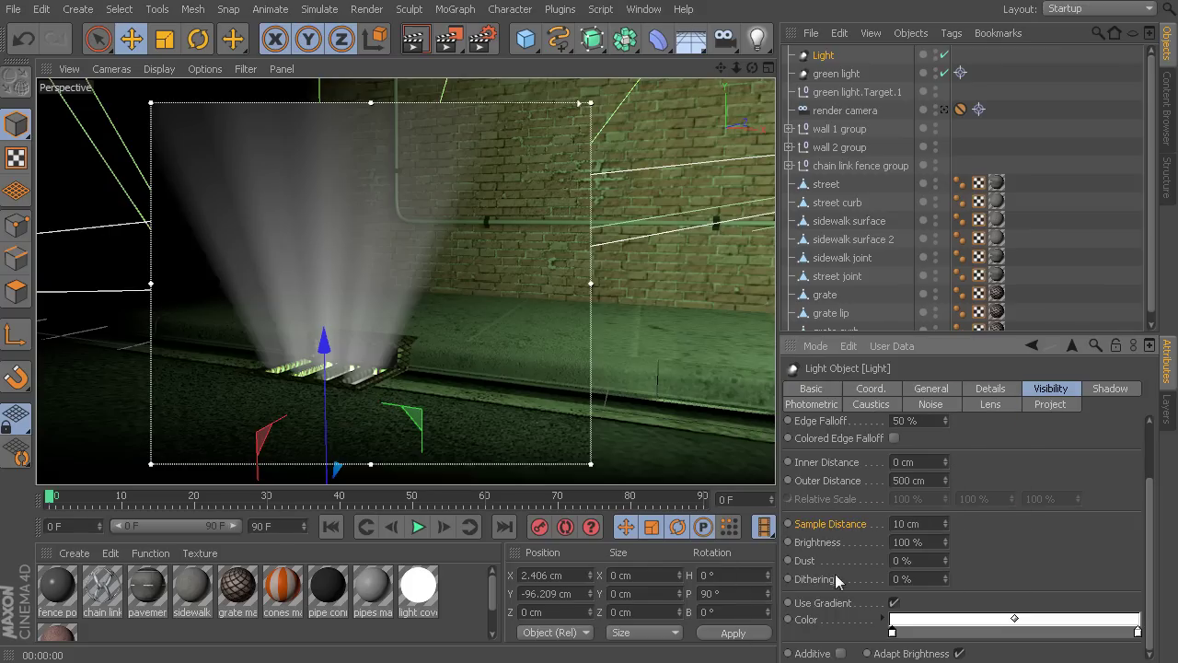
- Recolor the end knot of the visibility gradient to bright green, so the beams fade from white to green
double_click(1138, 633)
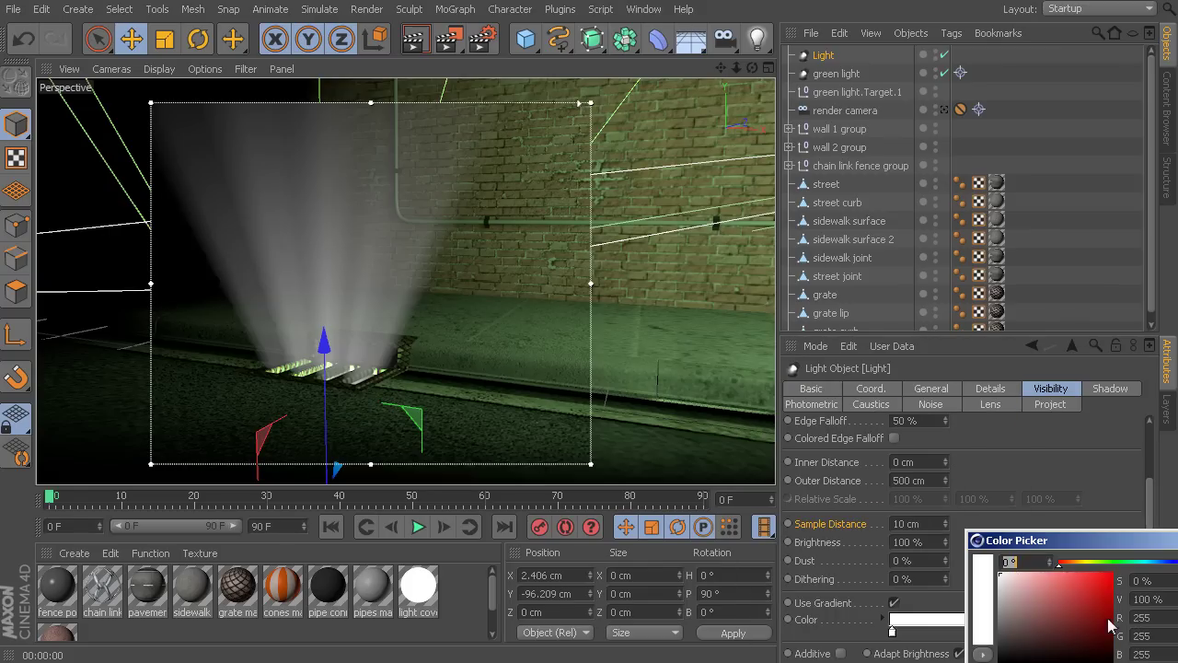
left_click_drag(1078, 543, 893, 416)
left_click_drag(965, 432, 933, 431)
left_click(935, 444)
left_click(892, 589)
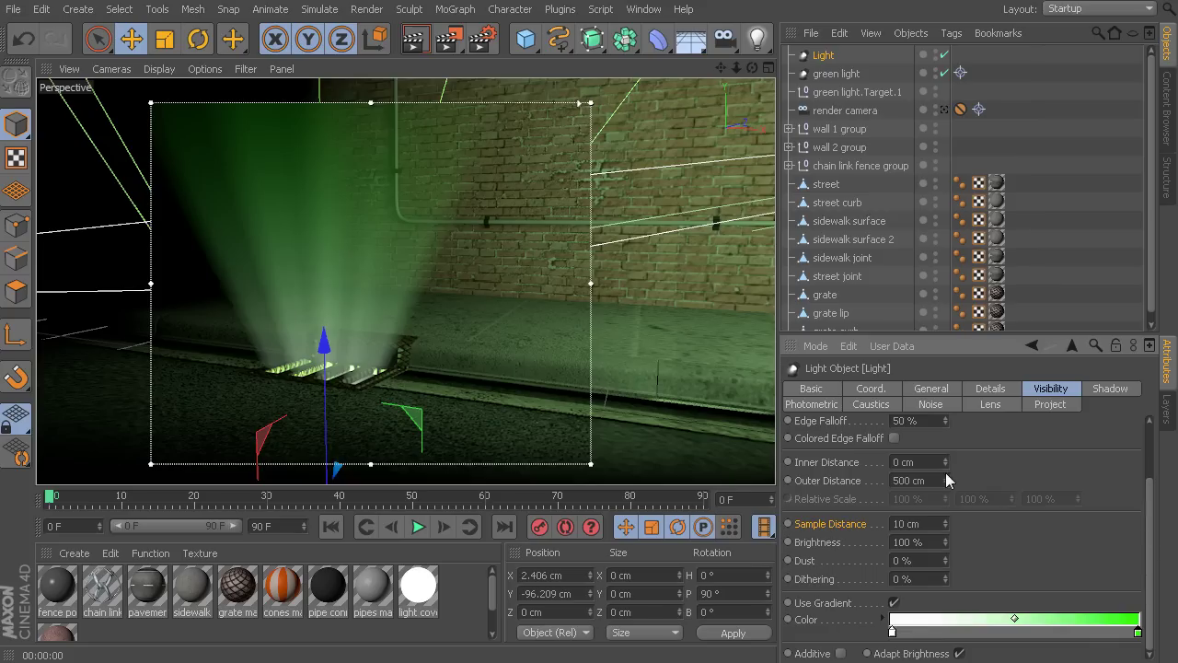
- Set the visible light's outer distance to 282 cm and its inner distance to 109 cm
mouse_move(946, 482)
left_mouse_down()
mouse_move(946, 546)
mouse_move(948, 463)
mouse_move(947, 480)
left_mouse_up()
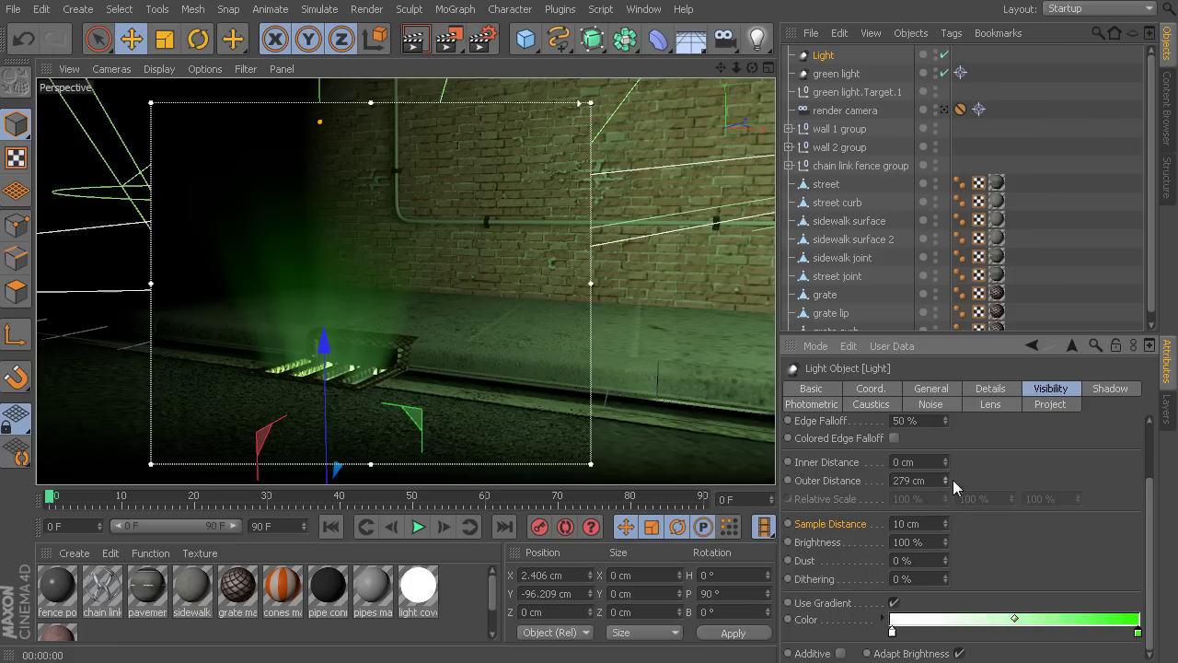
mouse_move(947, 458)
left_mouse_down()
mouse_move(947, 412)
mouse_move(947, 461)
left_mouse_up()
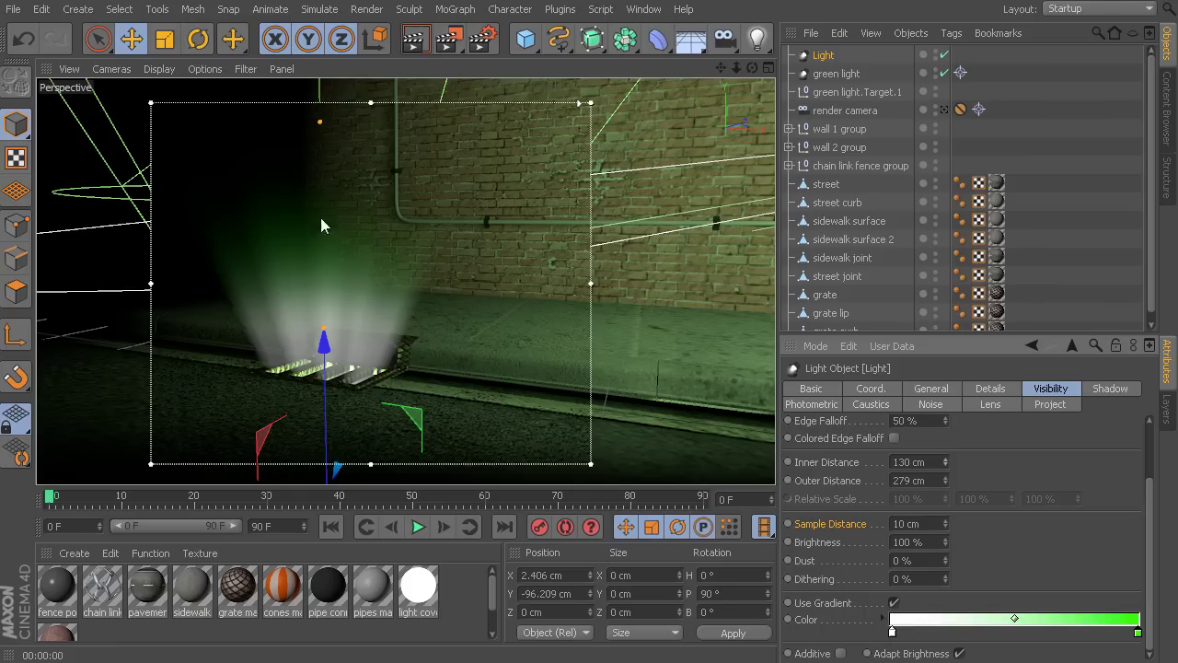
left_click_drag(946, 478, 947, 483)
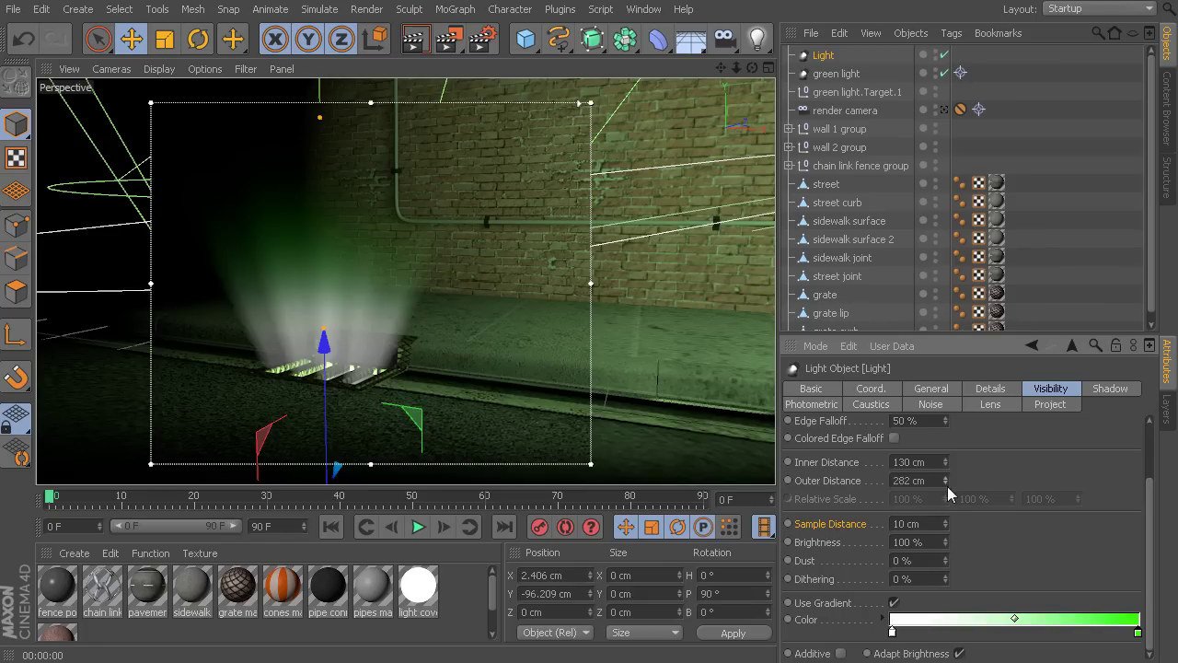
left_click(946, 459)
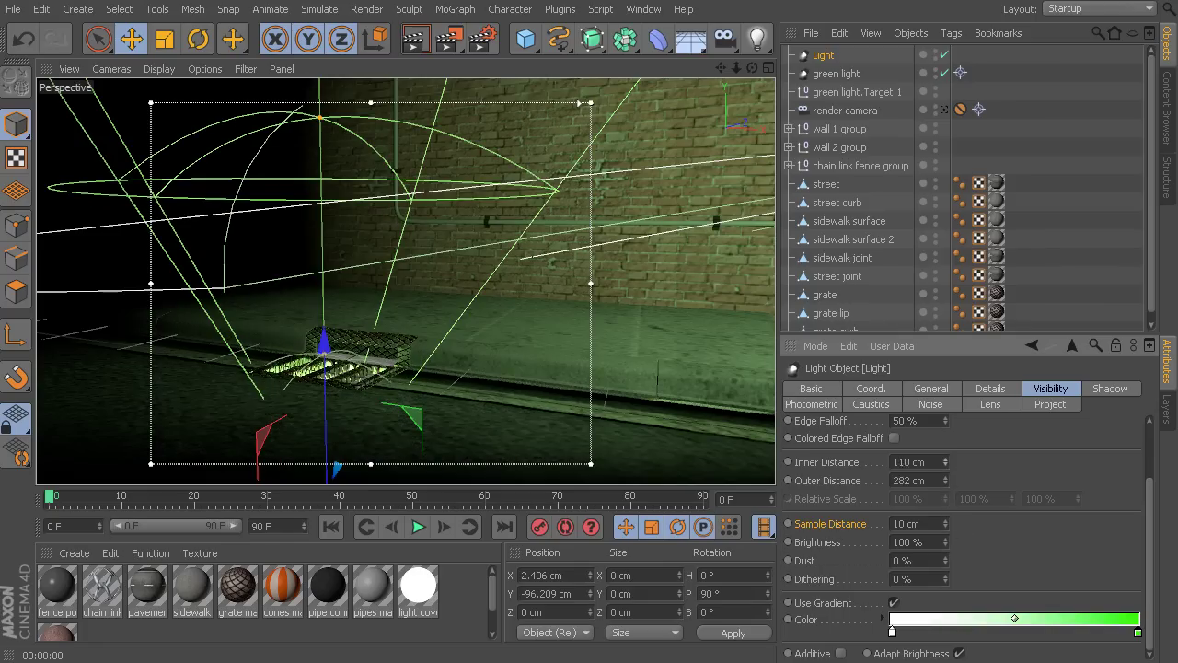
left_click_drag(947, 467, 945, 460)
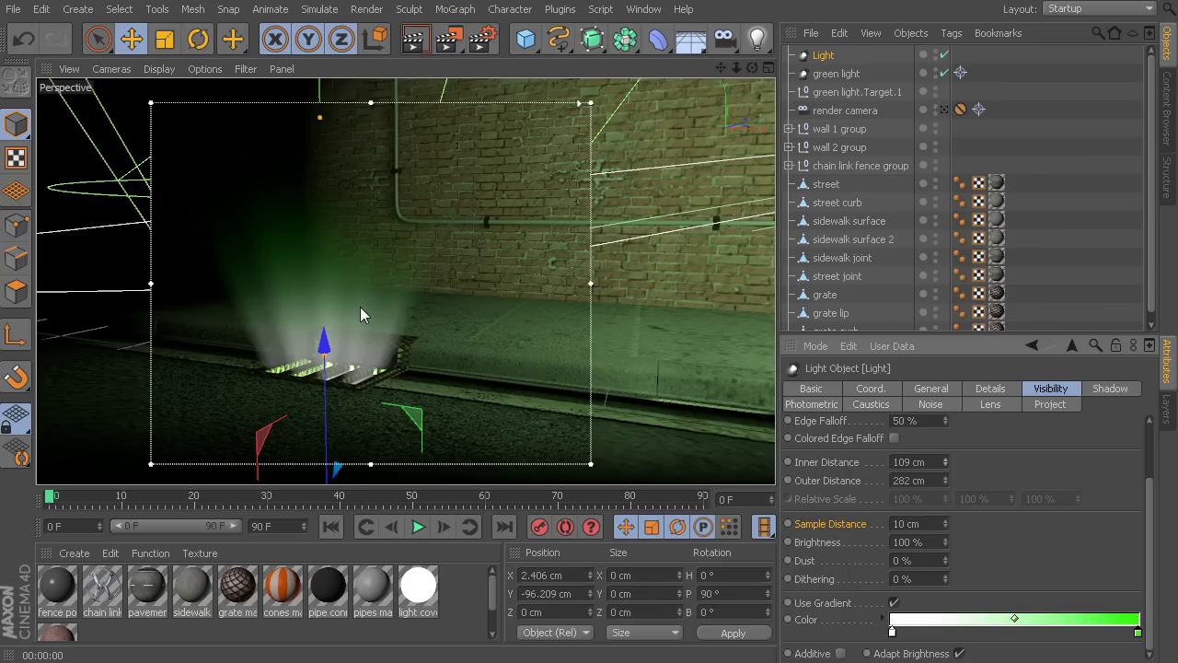
- Apply noise to the light's illumination only
left_click_drag(359, 306, 390, 319, "alt")
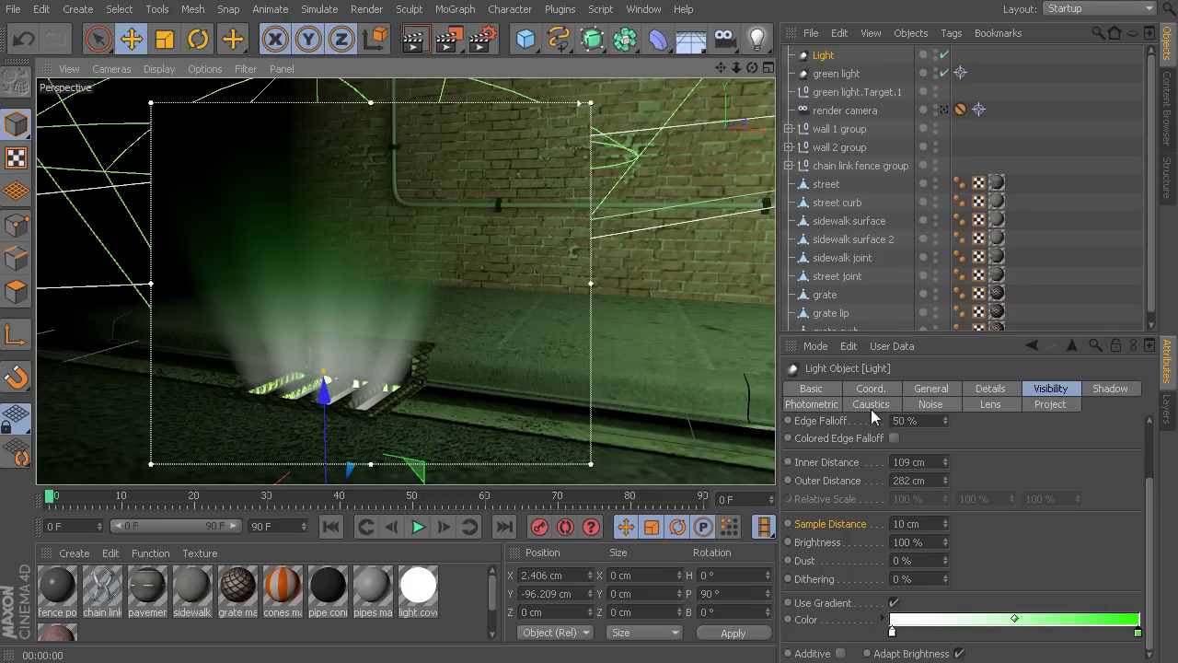
left_click(929, 405)
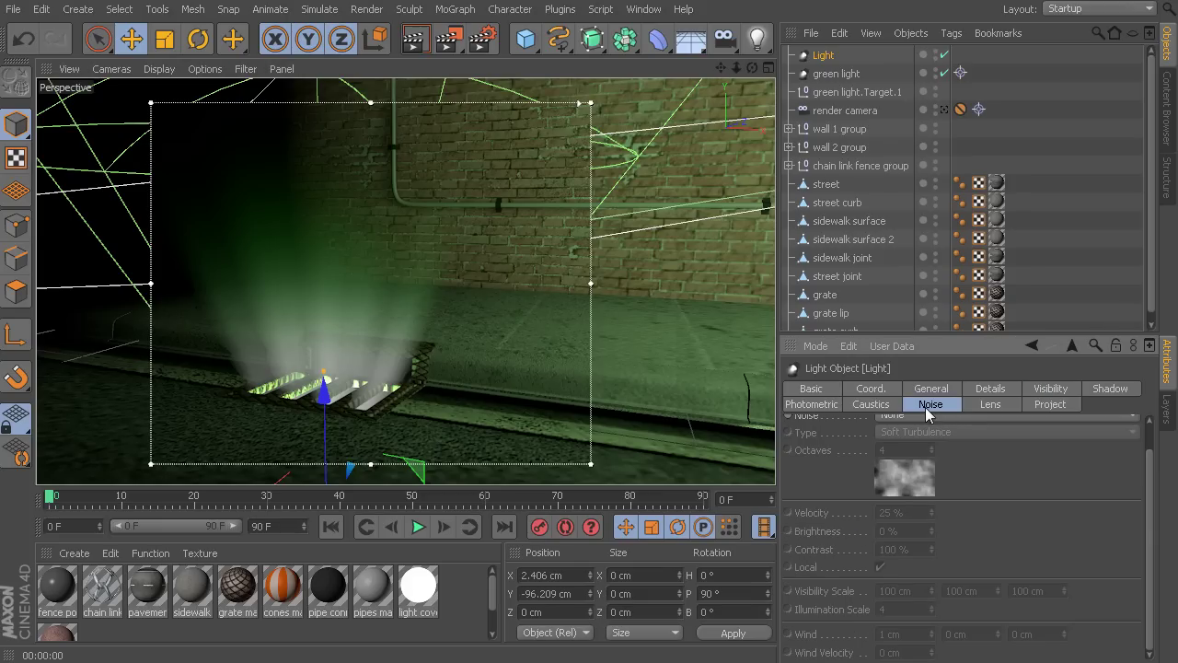
scroll(1156, 465, "up", 2)
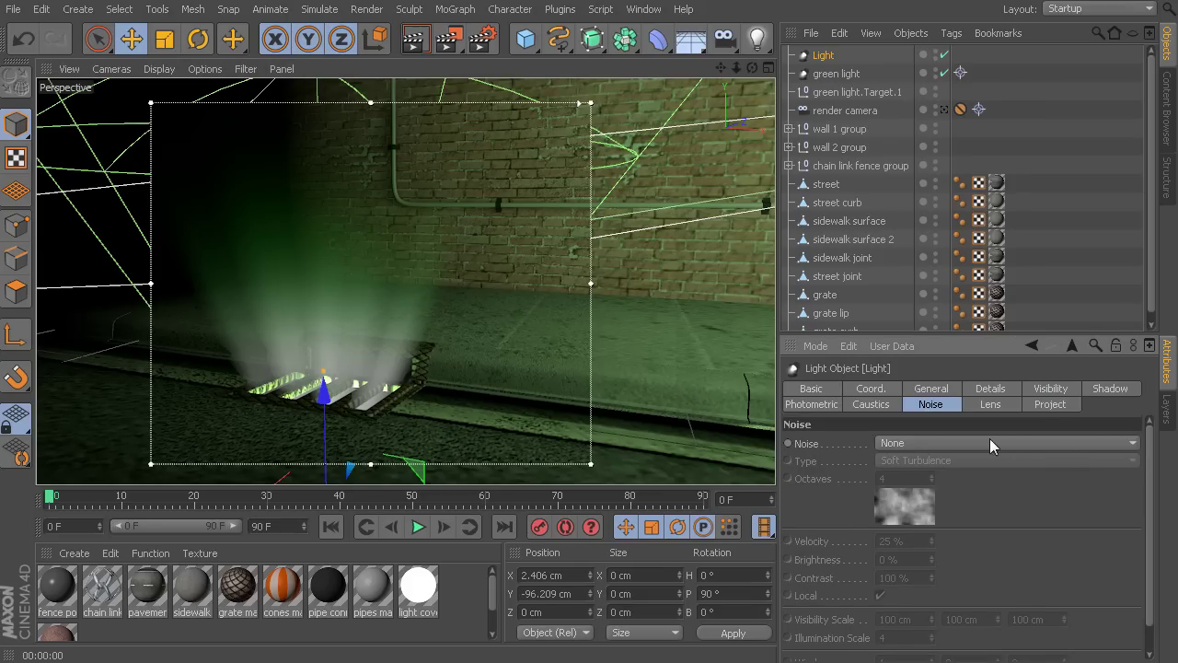
left_click(989, 440)
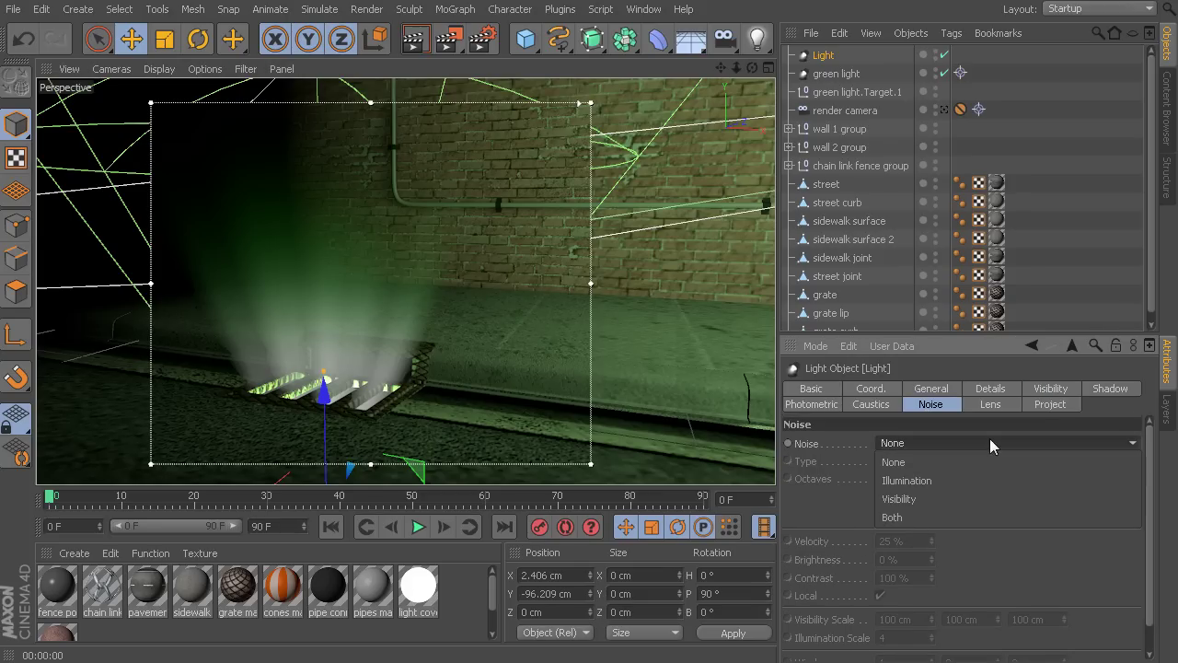
left_click(943, 479)
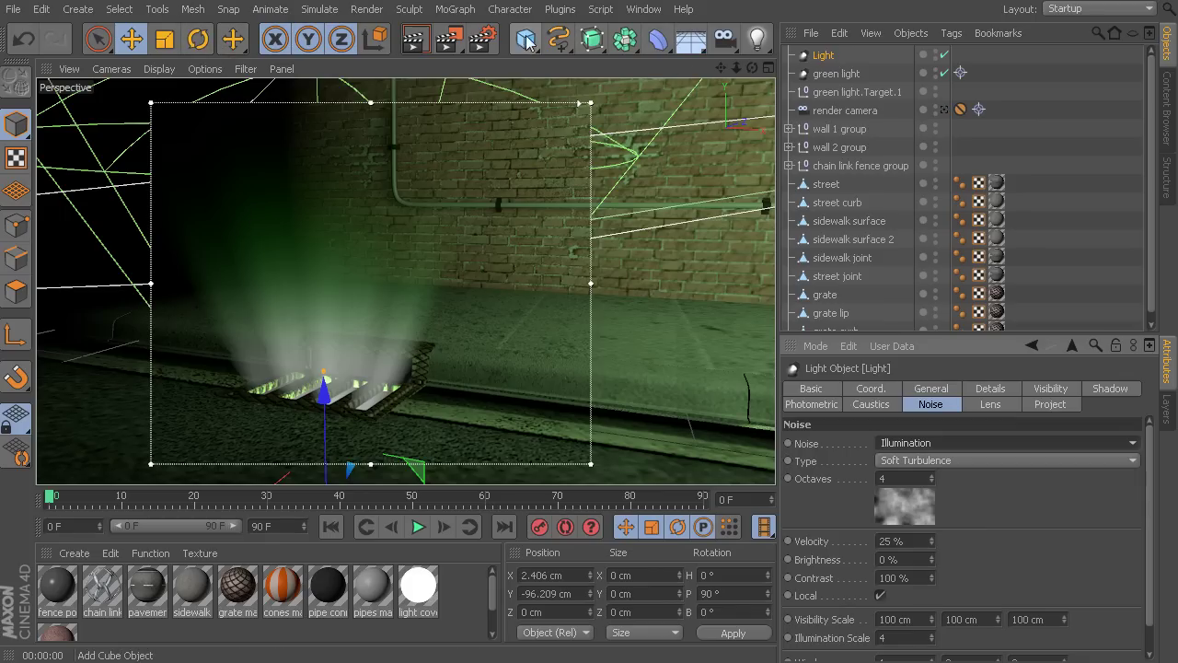
- Add a plane and raise it about 139 cm above the grate to catch the light's projected pattern
left_click_drag(525, 40, 654, 110)
left_click(651, 109)
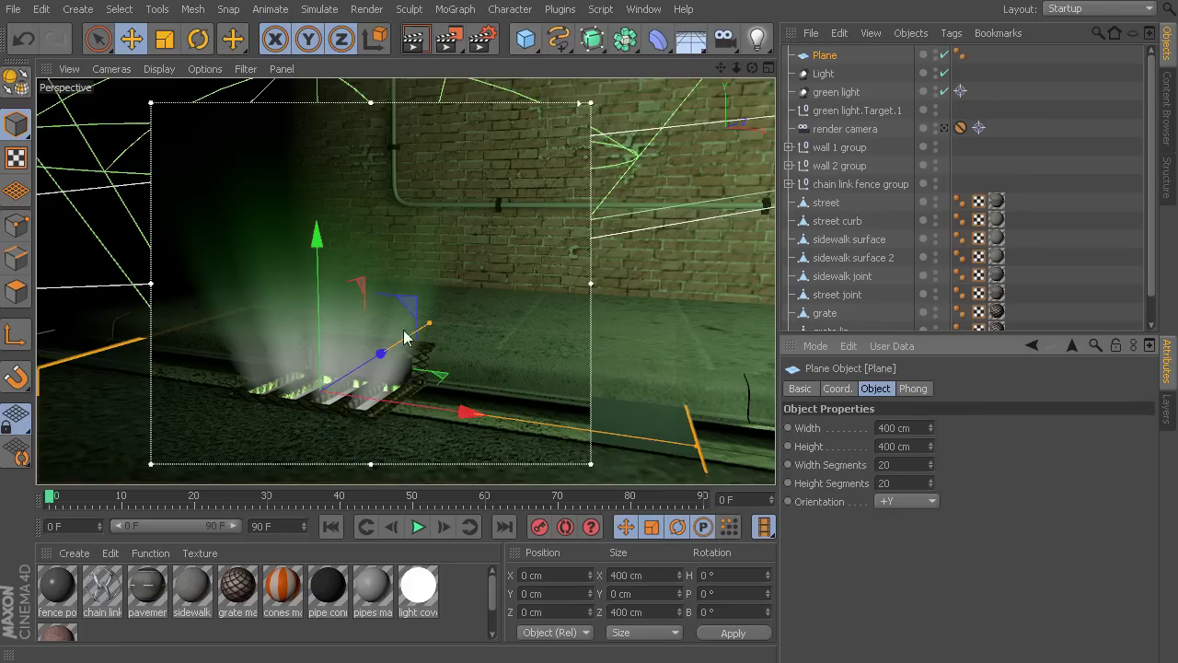
left_click_drag(315, 241, 313, 106)
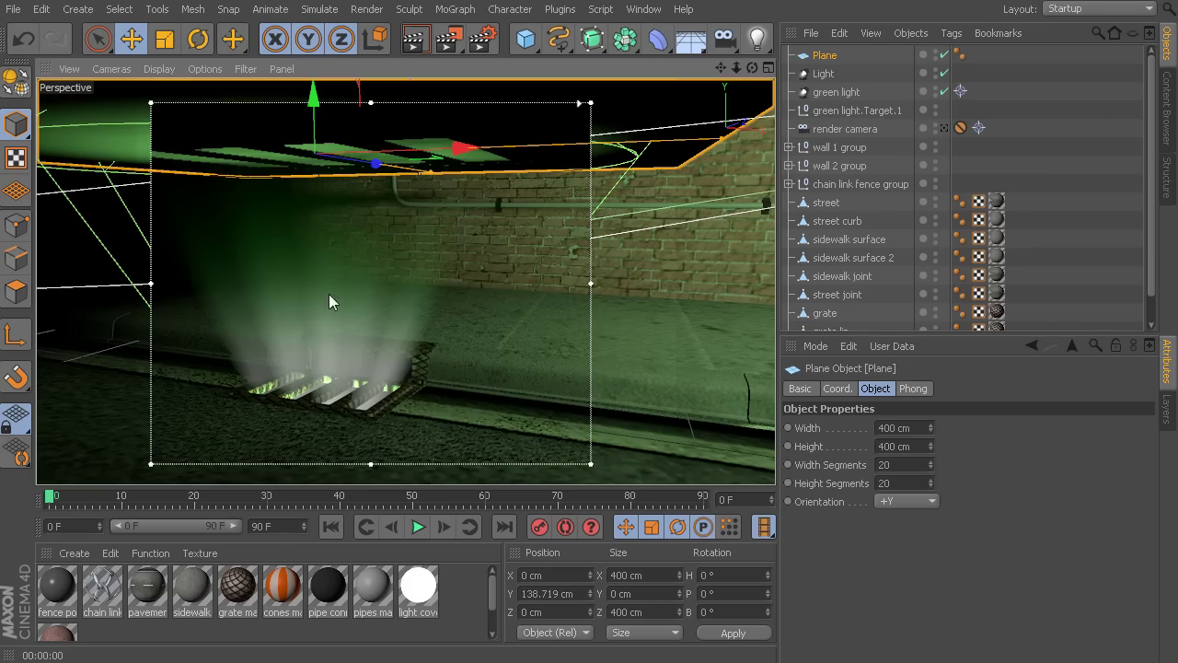
mouse_move(336, 276)
left_mouse_down("alt")
mouse_move(331, 264)
mouse_move(352, 322)
mouse_move(348, 261)
left_mouse_up("alt")
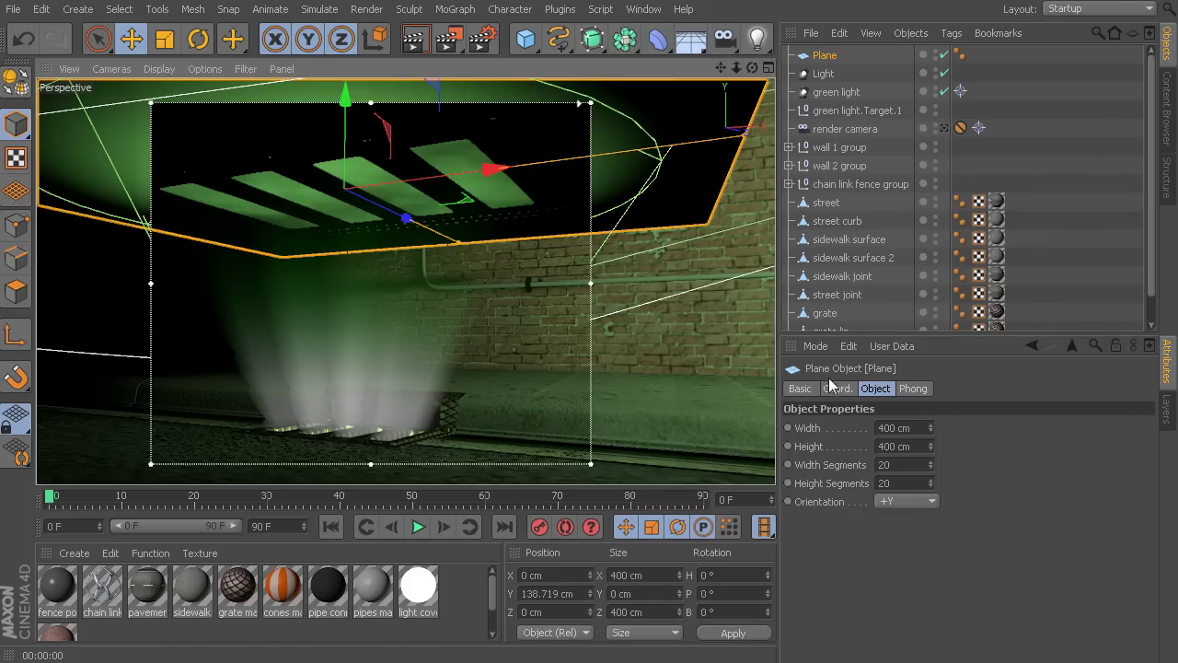
- Switch the spot light's noise to Visibility and set the noise type to Wavy Turbulence
left_click(826, 75)
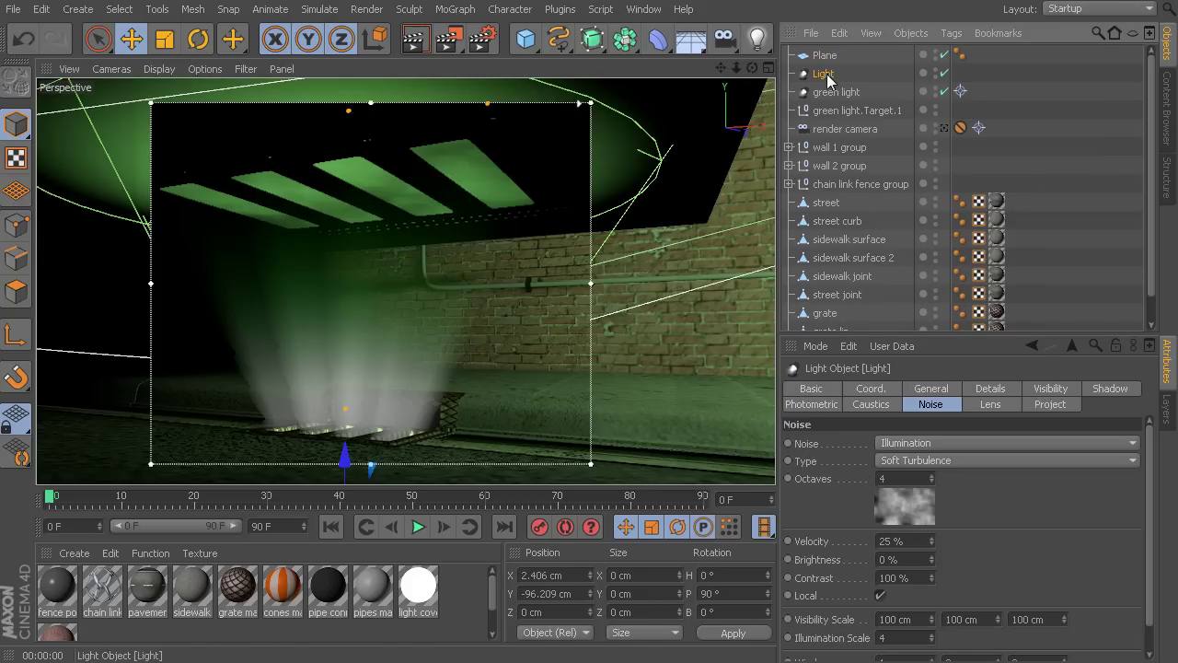
left_click(934, 443)
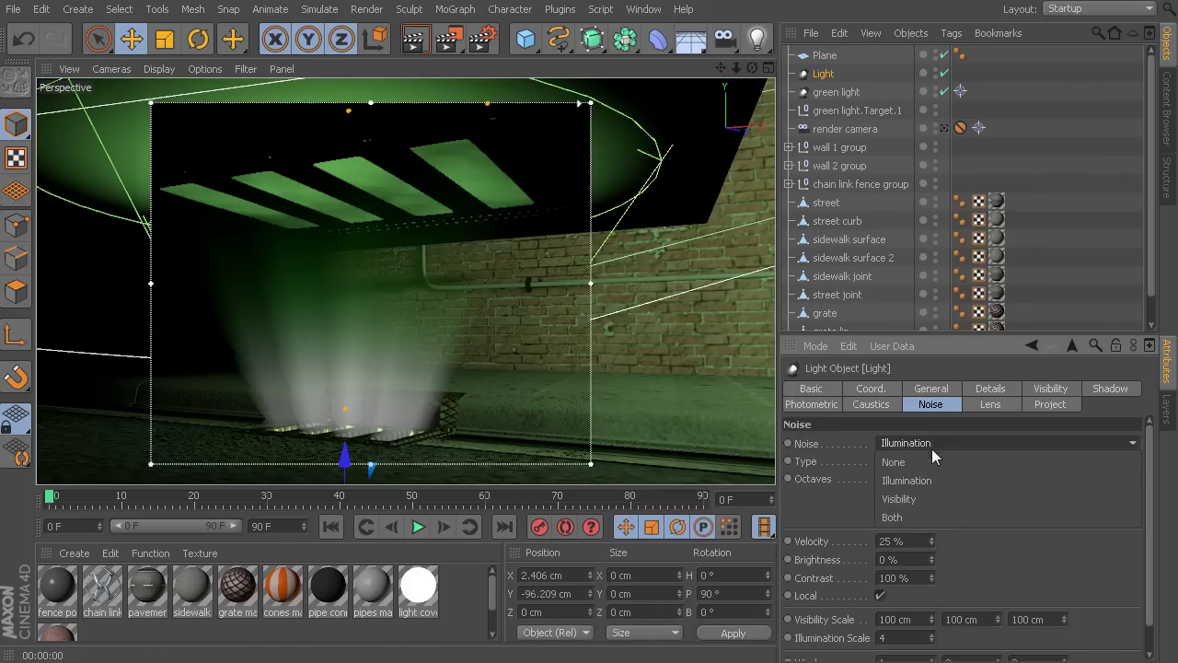
left_click(917, 498)
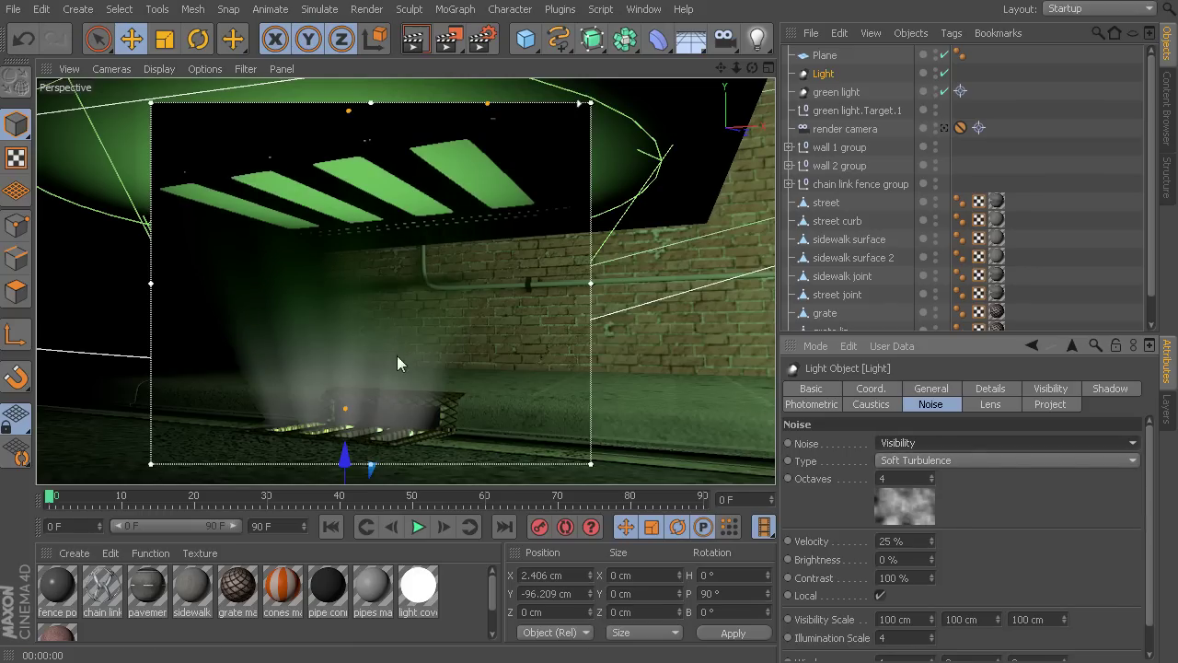
left_click(931, 476)
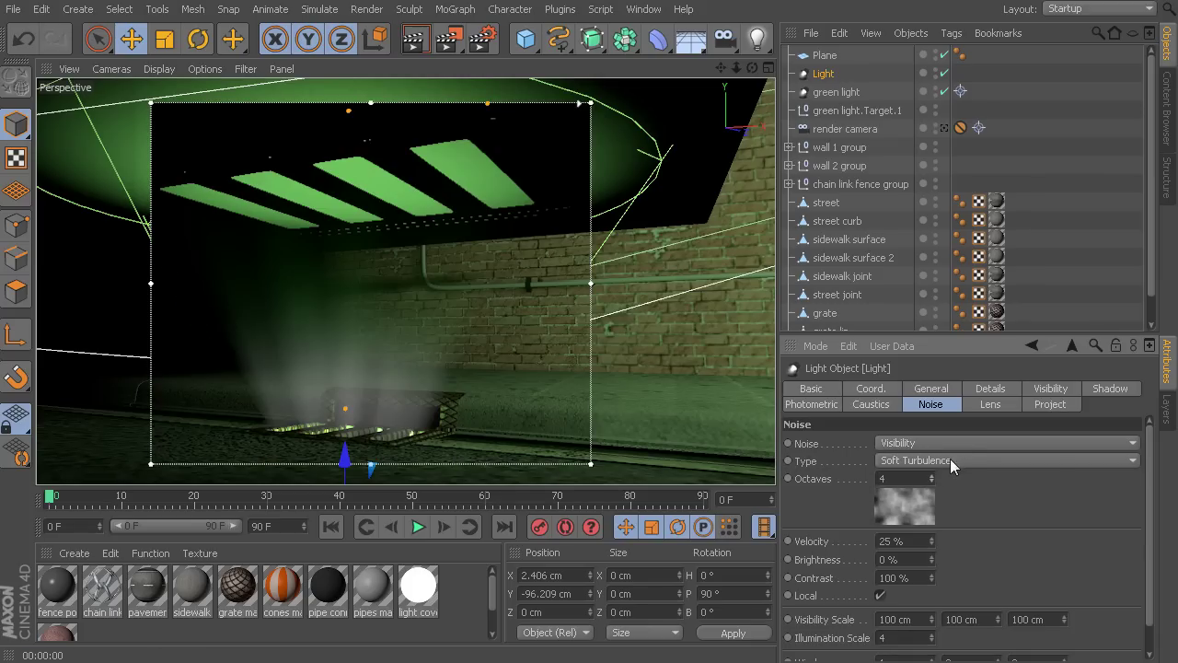
left_click(950, 458)
left_click(949, 459)
left_click(925, 458)
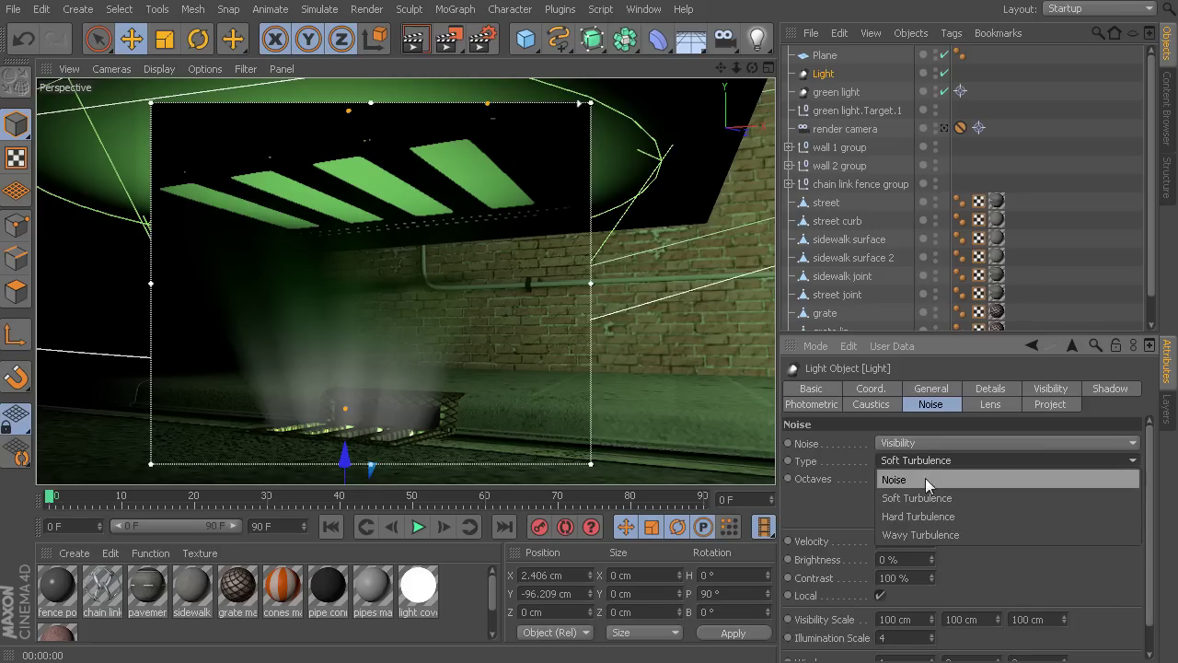
left_click(920, 535)
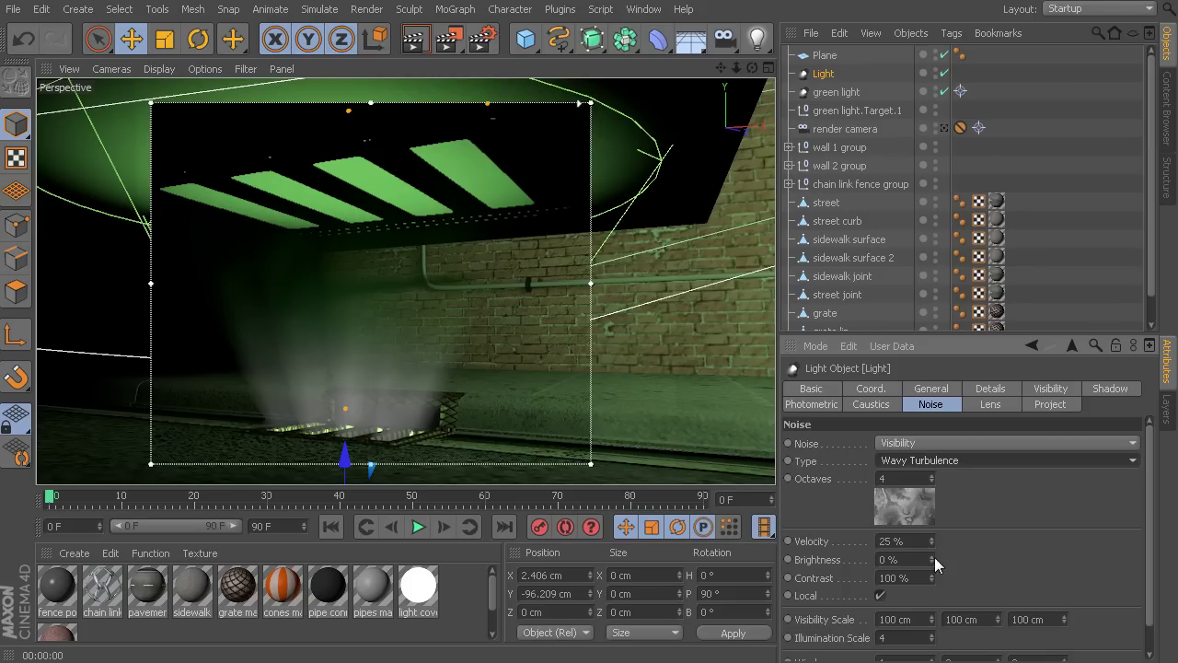
- Set the noise's illumination scale to 1.4, velocity to 43% and brightness to -30%
left_click_drag(1156, 508, 1149, 534)
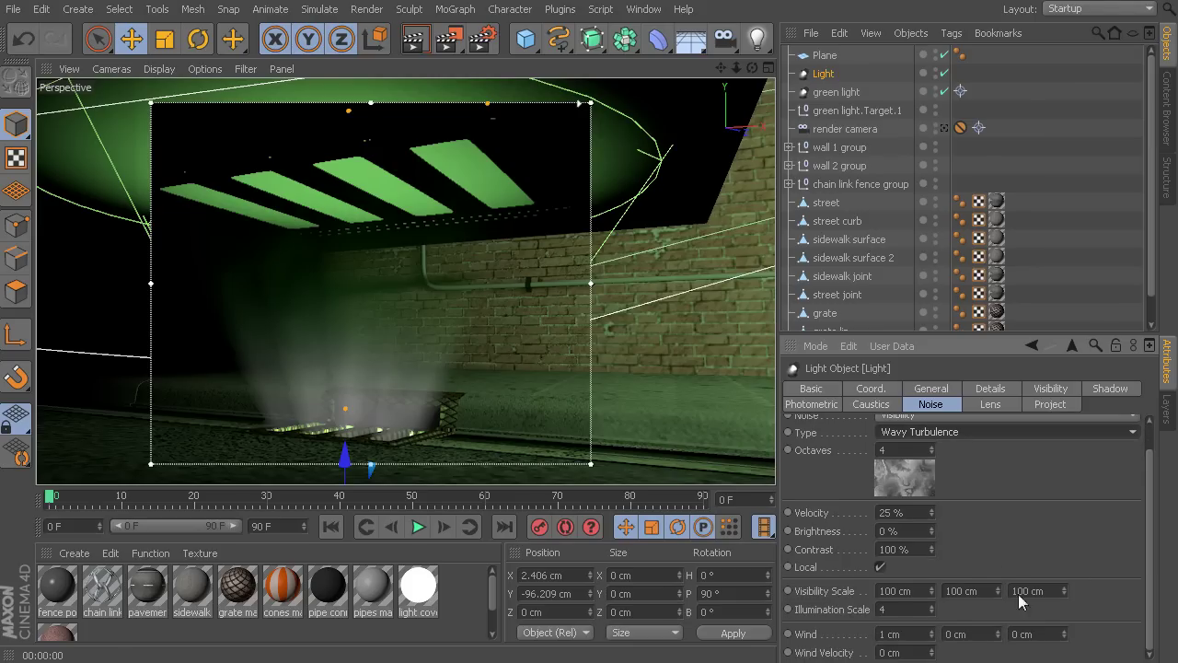
double_click(924, 608)
type("3.1")
key("Return")
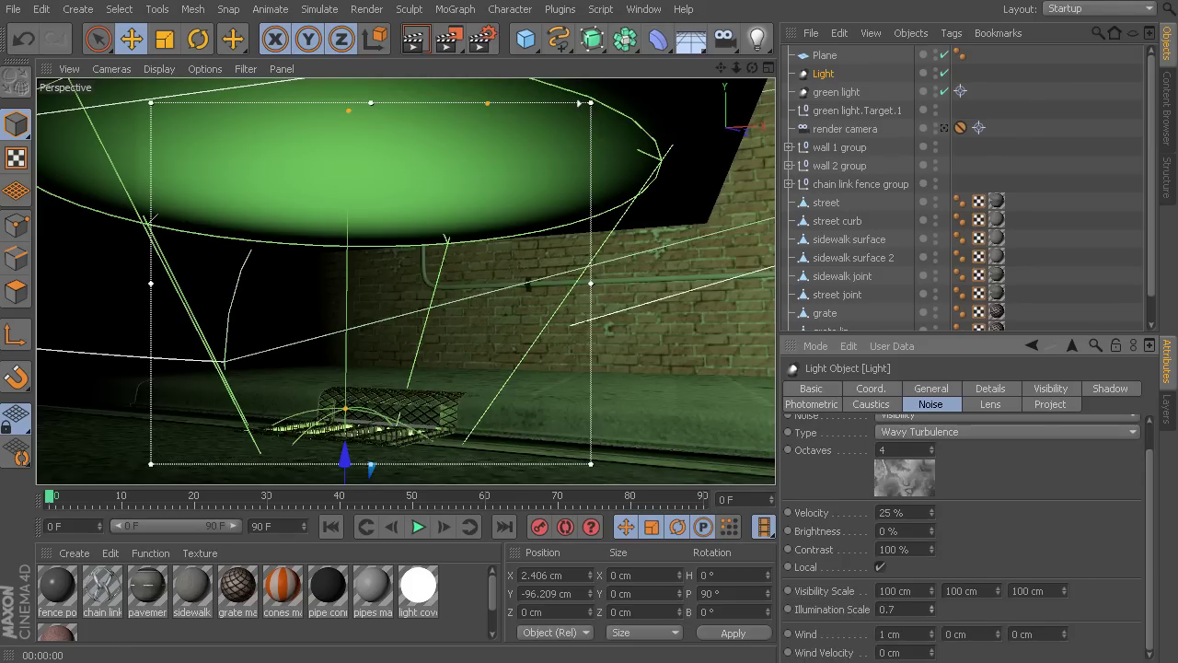
left_click_drag(931, 609, 930, 610)
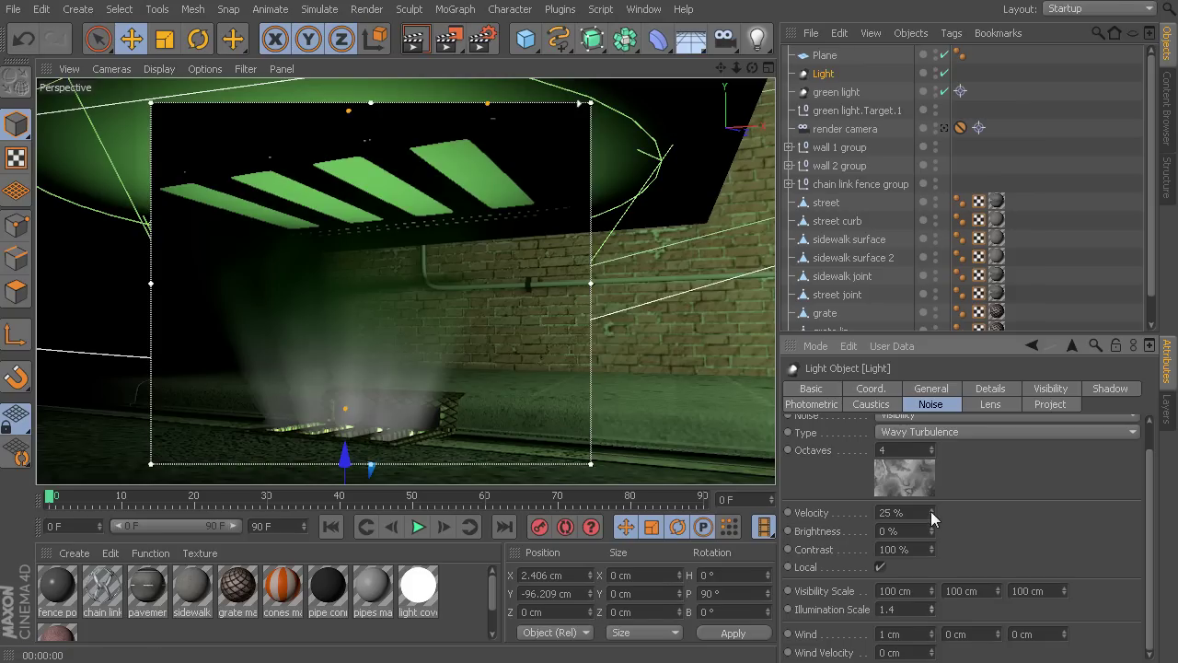
mouse_move(931, 527)
left_mouse_down()
mouse_move(931, 538)
mouse_move(933, 512)
left_mouse_up()
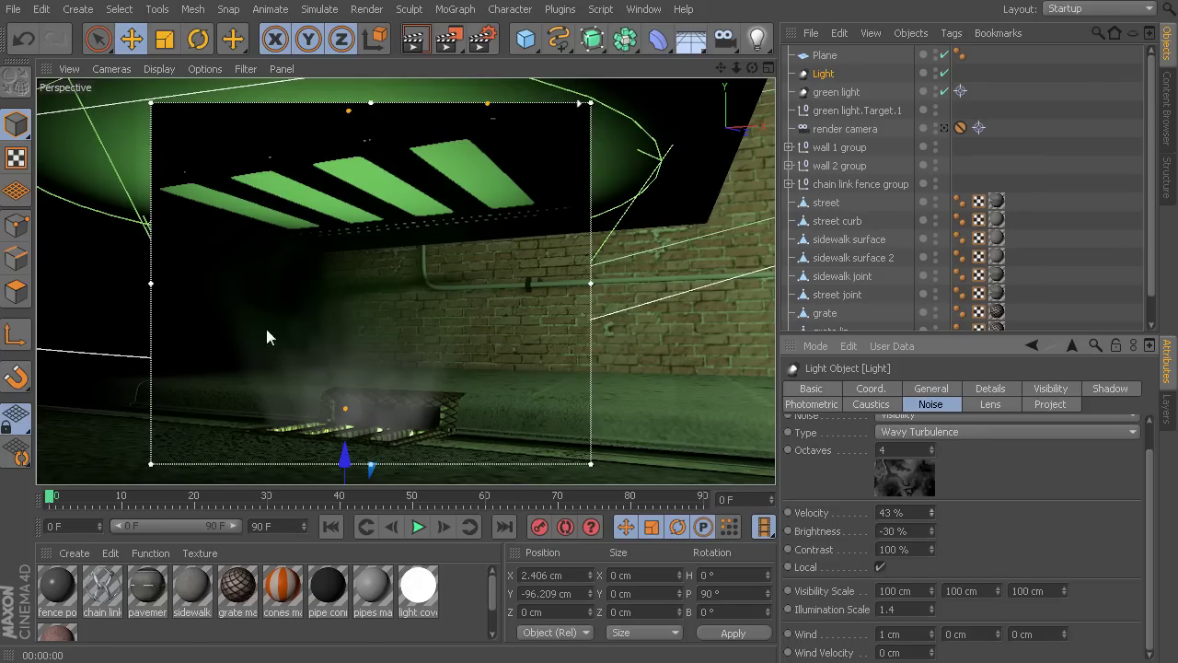
- Raise the brightness of the spot light's visible beams to 244%
left_click(830, 92)
left_click(822, 74)
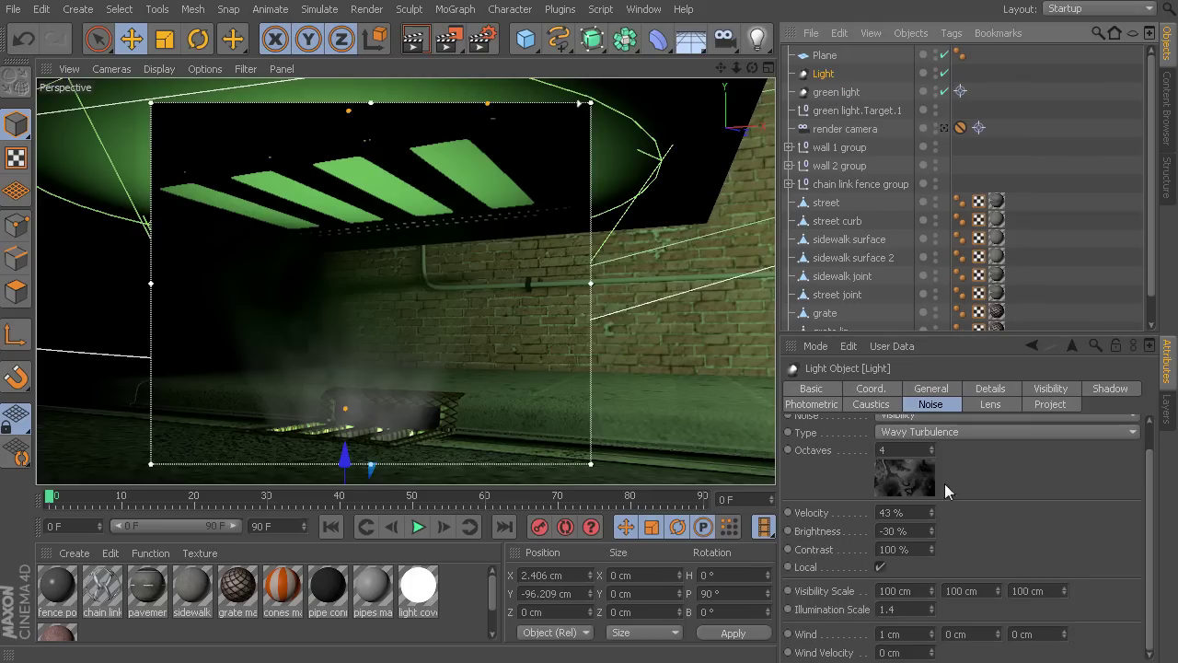
left_click(1057, 391)
left_click_drag(951, 589, 944, 584)
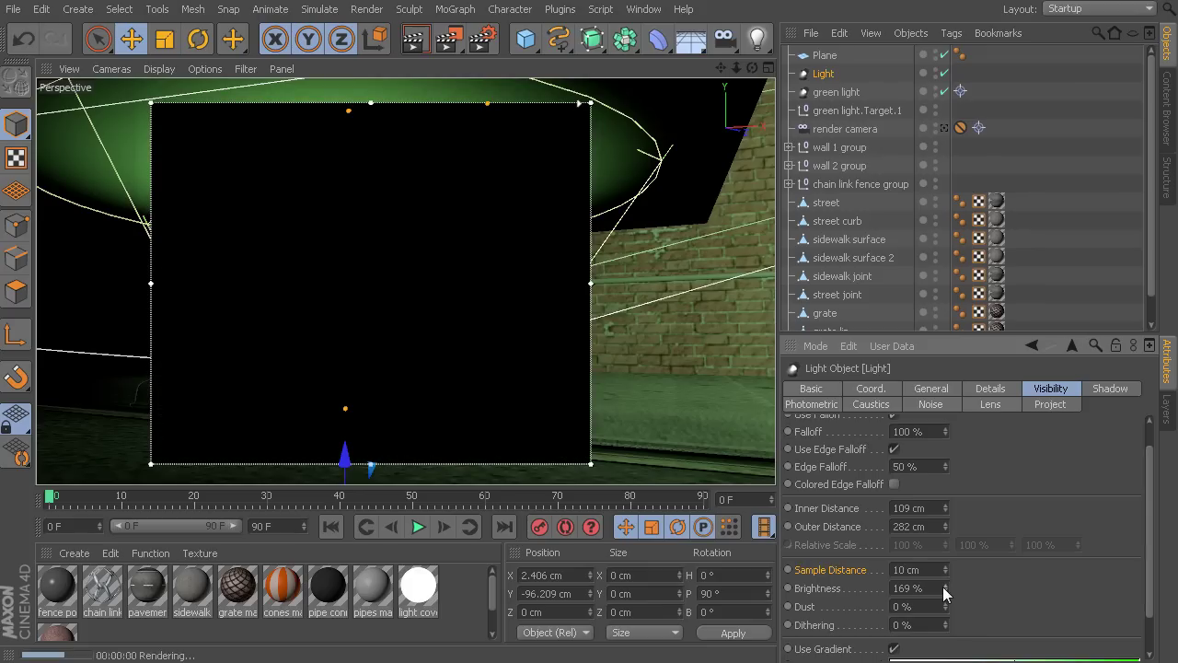
left_click(945, 584)
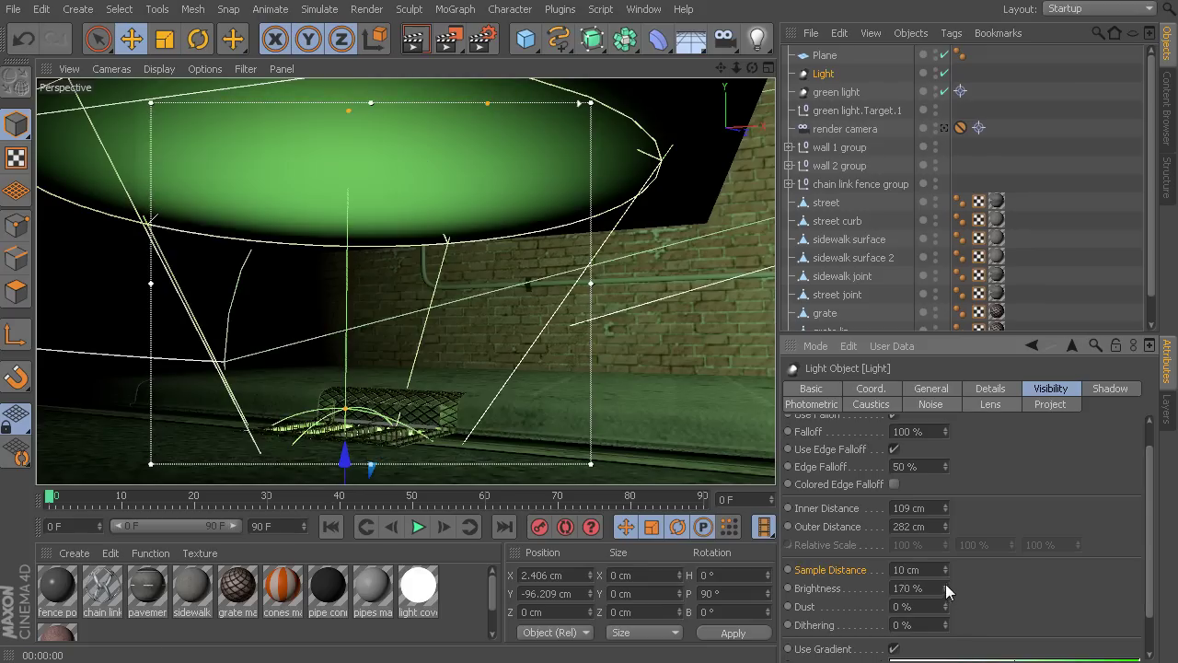
left_click_drag(945, 588, 930, 598)
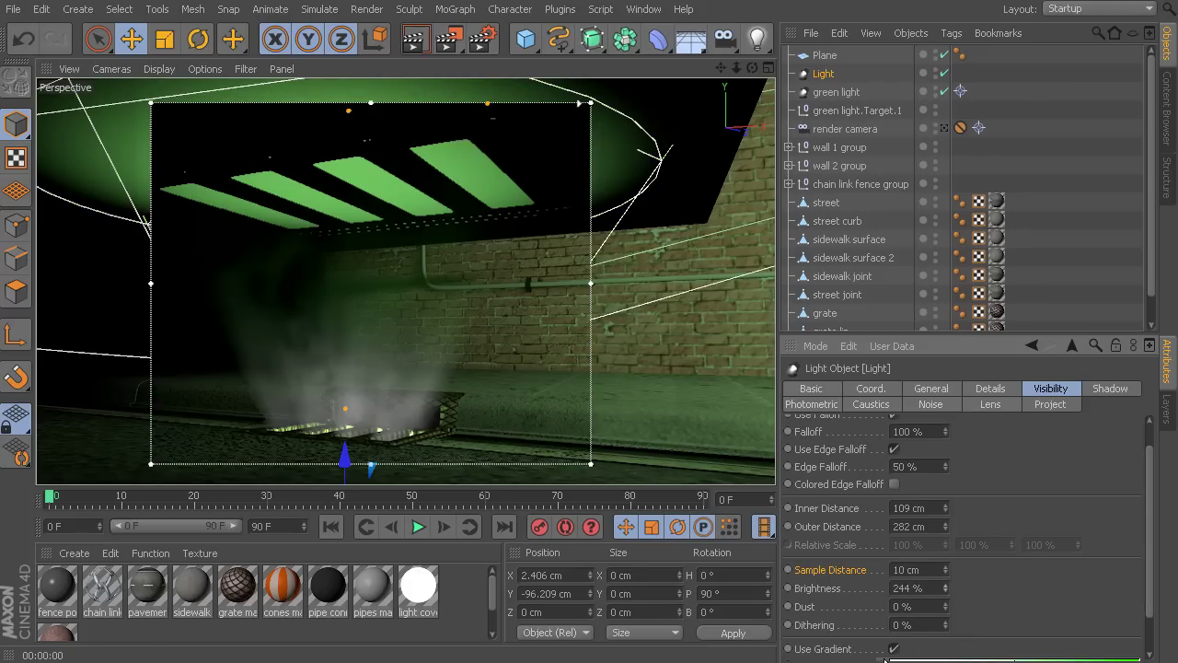
- Delete the plane above the grate and turn off the interactive render region
left_click(667, 123)
key("Delete")
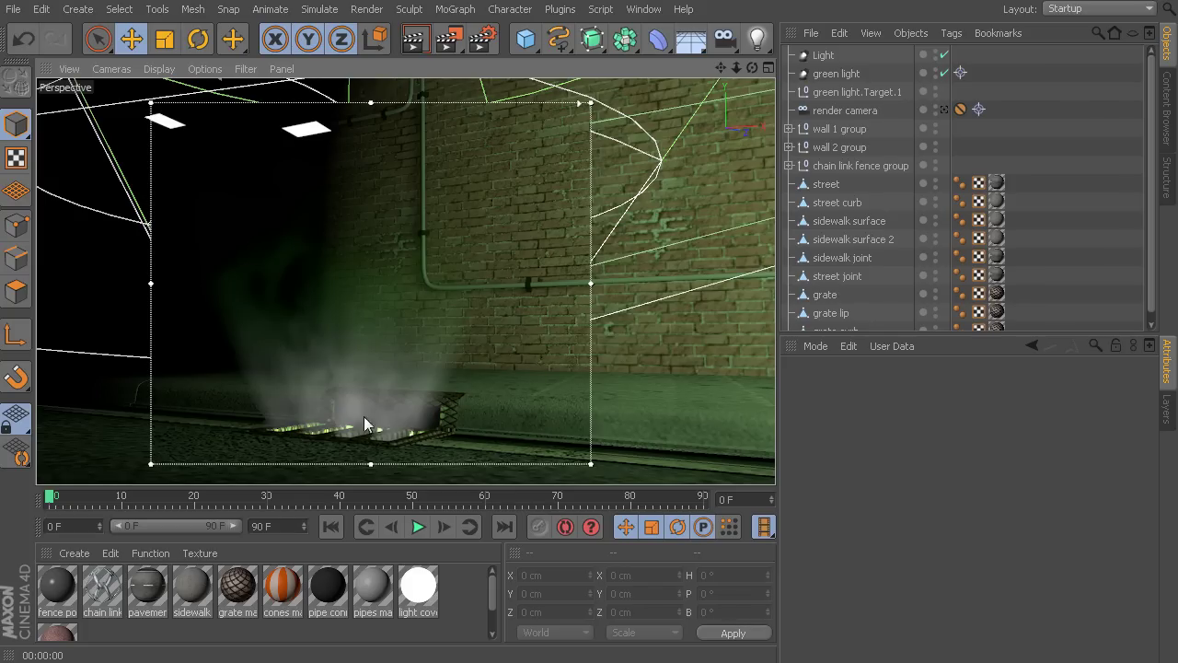
left_click_drag(448, 279, 456, 343, "alt")
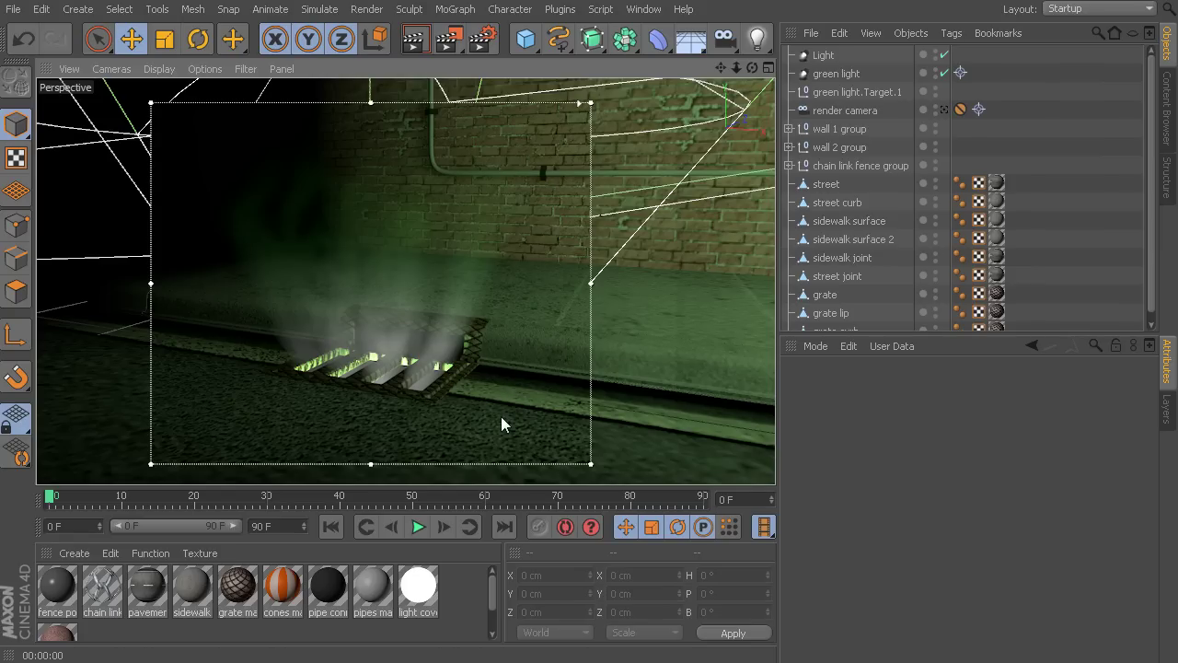
key("alt+r")
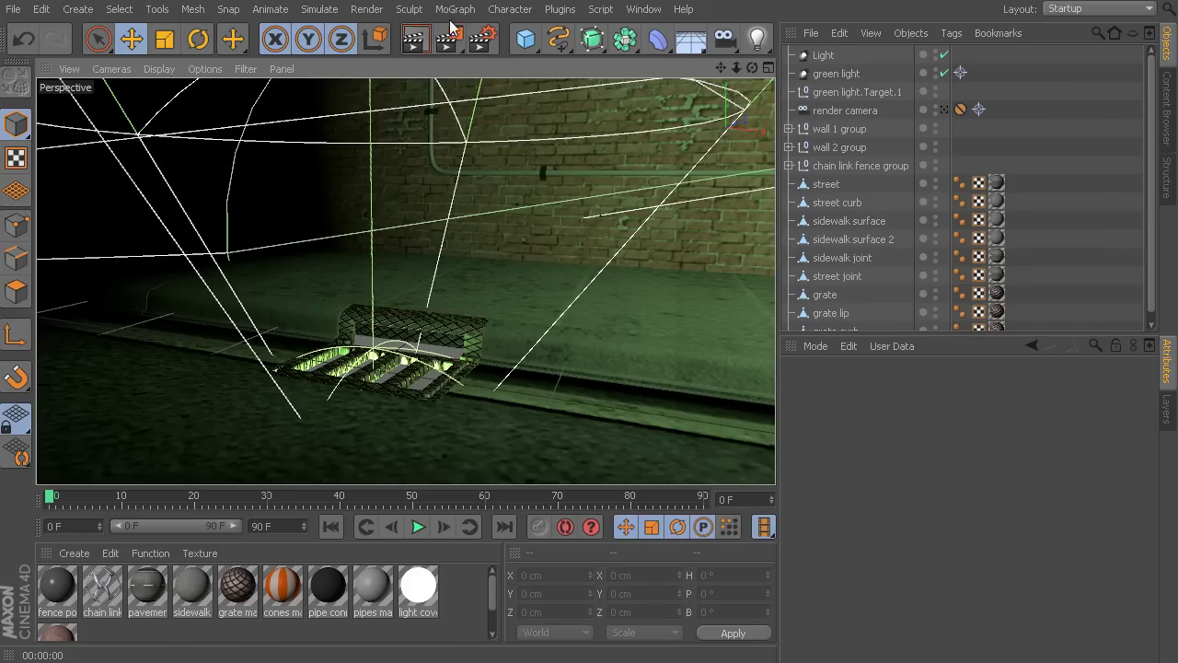
- Add a new plane, resize it to about 188 by 196 cm, and place it just below the grate at about Y -12 cm, Z 38 cm
left_click_drag(530, 44, 691, 98)
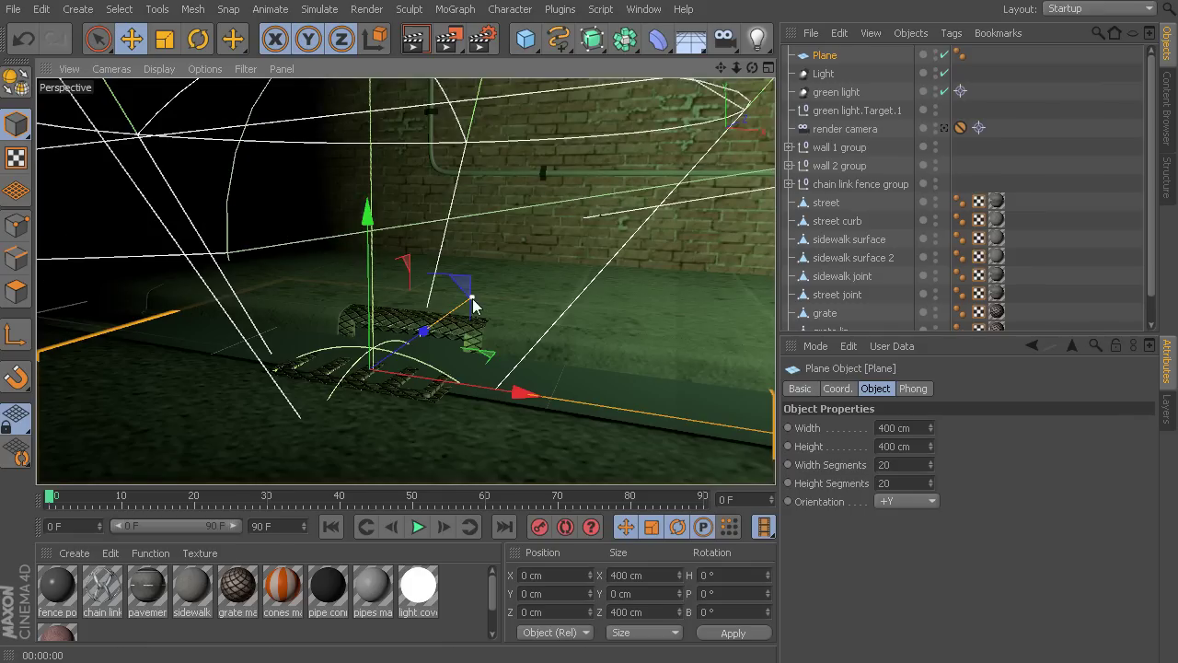
left_click_drag(468, 303, 429, 334)
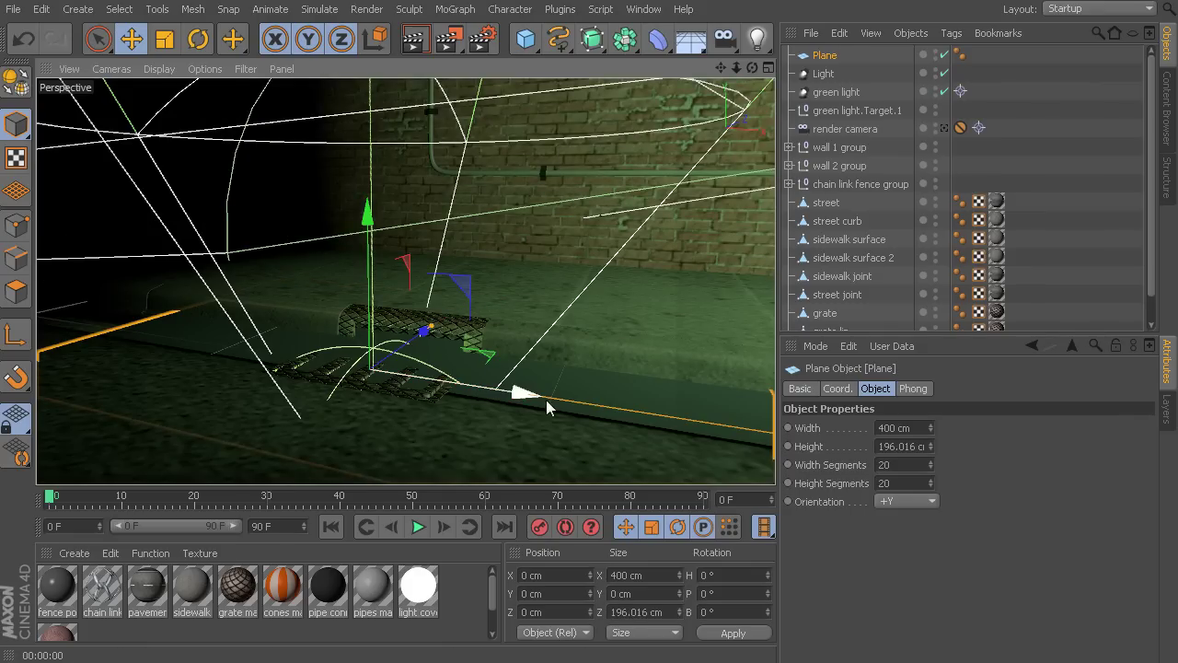
middle_click_drag(689, 434, 612, 415)
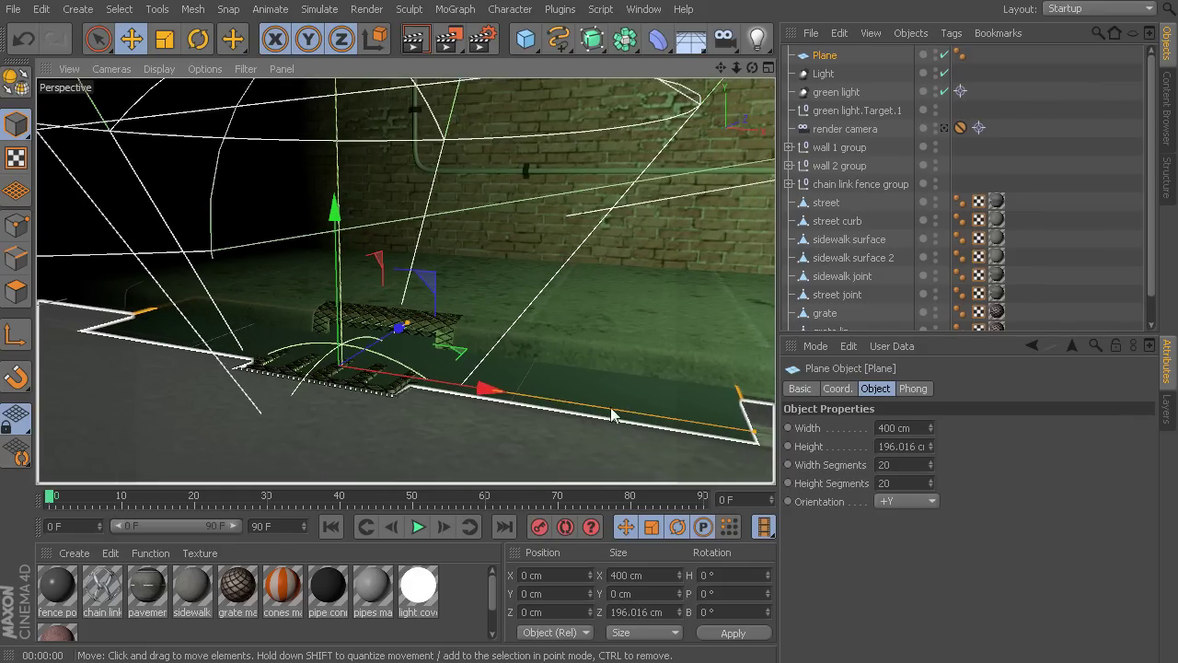
left_click_drag(755, 435, 507, 395)
left_click_drag(400, 324, 414, 319)
left_click_drag(360, 195, 359, 221)
left_click_drag(416, 327, 418, 336)
- Create a new material and apply it to the plane below the grate
double_click(463, 603)
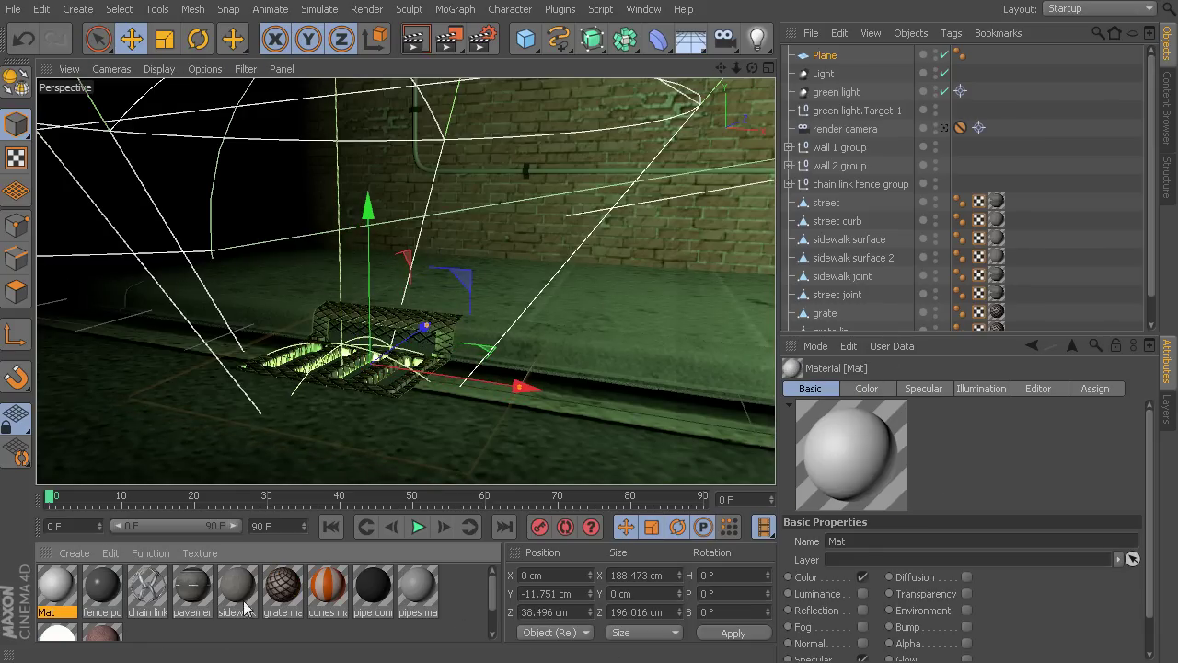
right_click(55, 598)
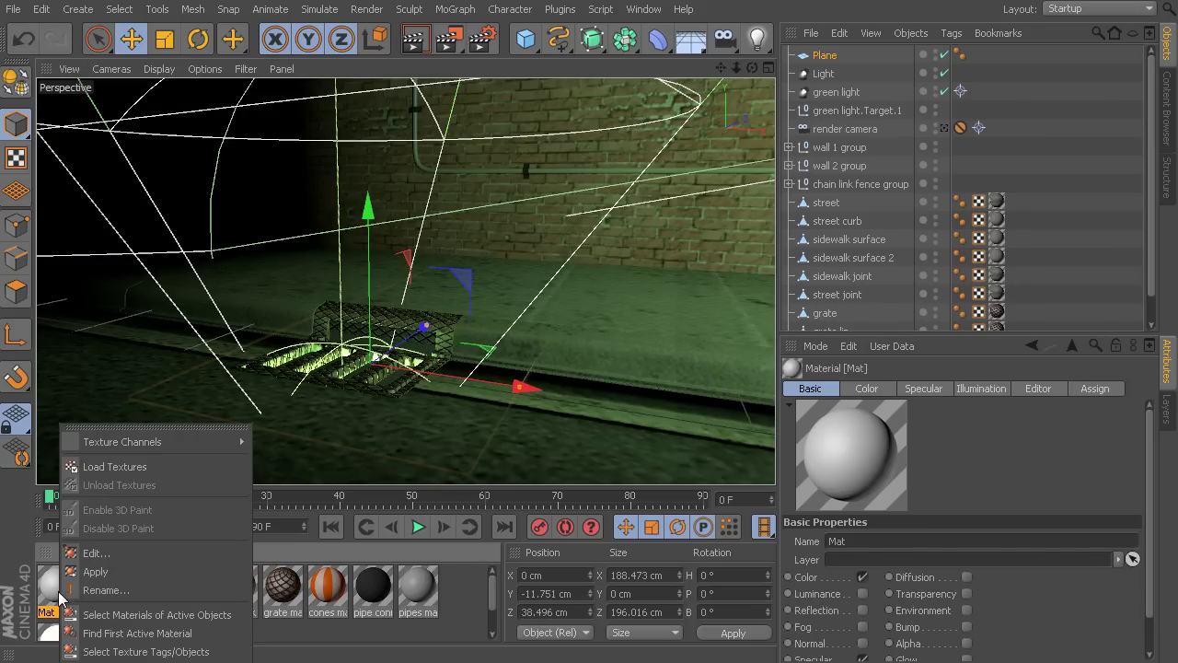
left_click(151, 572)
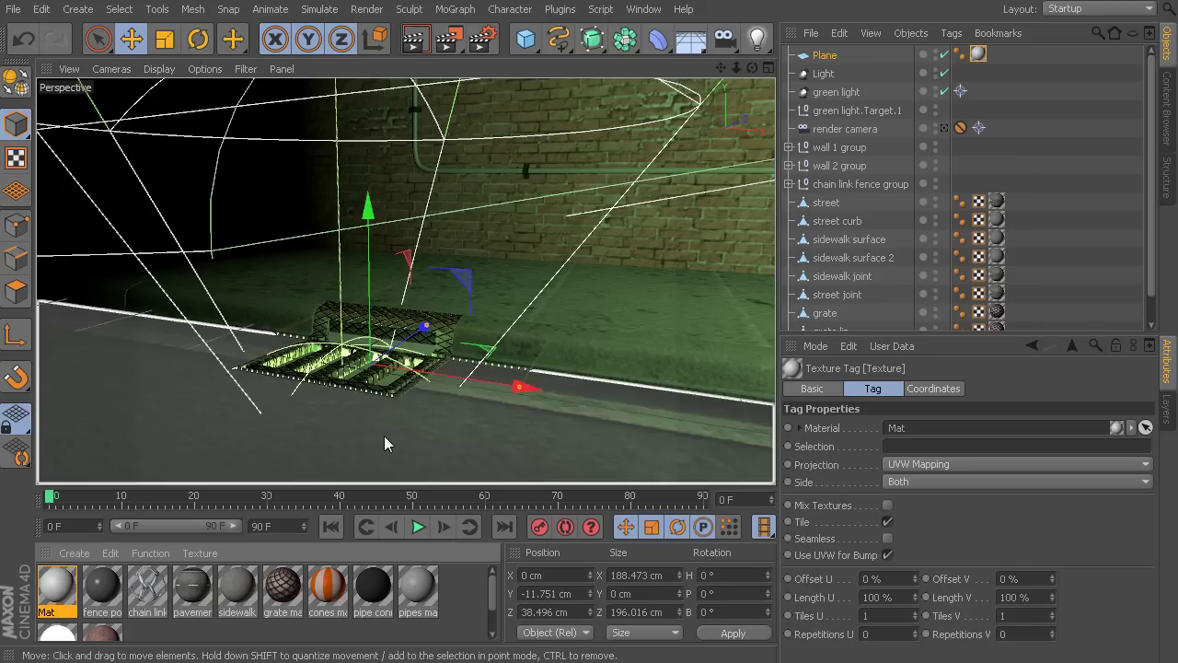
- Turn off the new material's Color and Specular channels and enable Luminance in white
double_click(72, 597)
left_click_drag(251, 19, 745, 72)
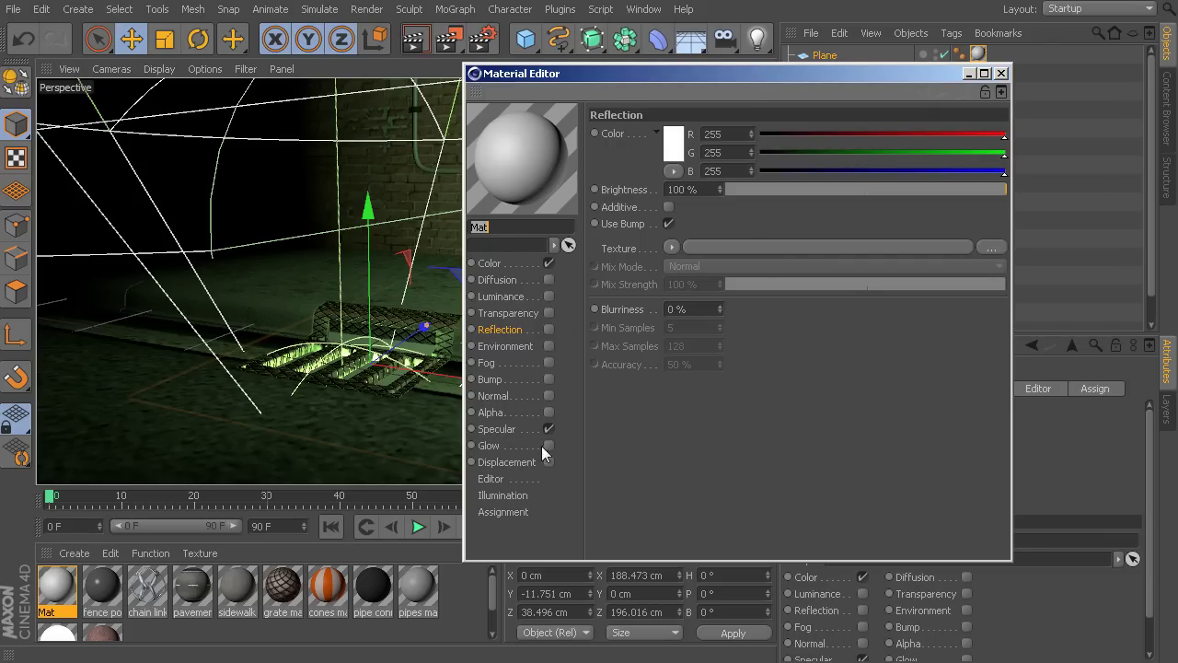
left_click(550, 263)
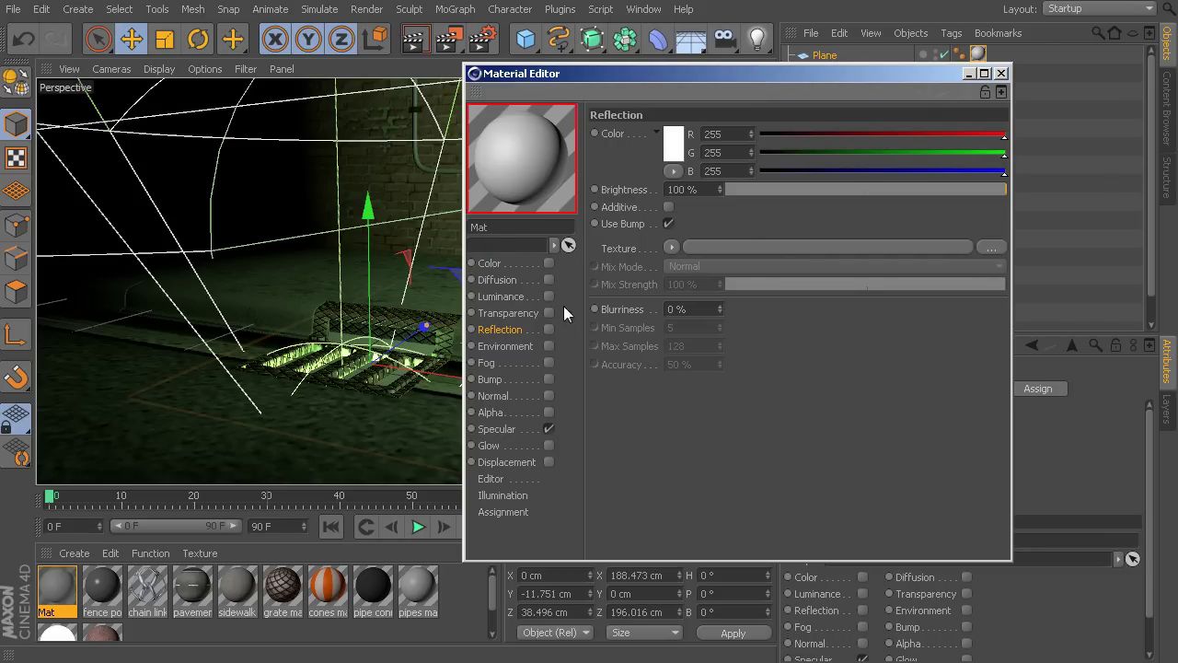
left_click(549, 413)
left_click(547, 426)
left_click(548, 412)
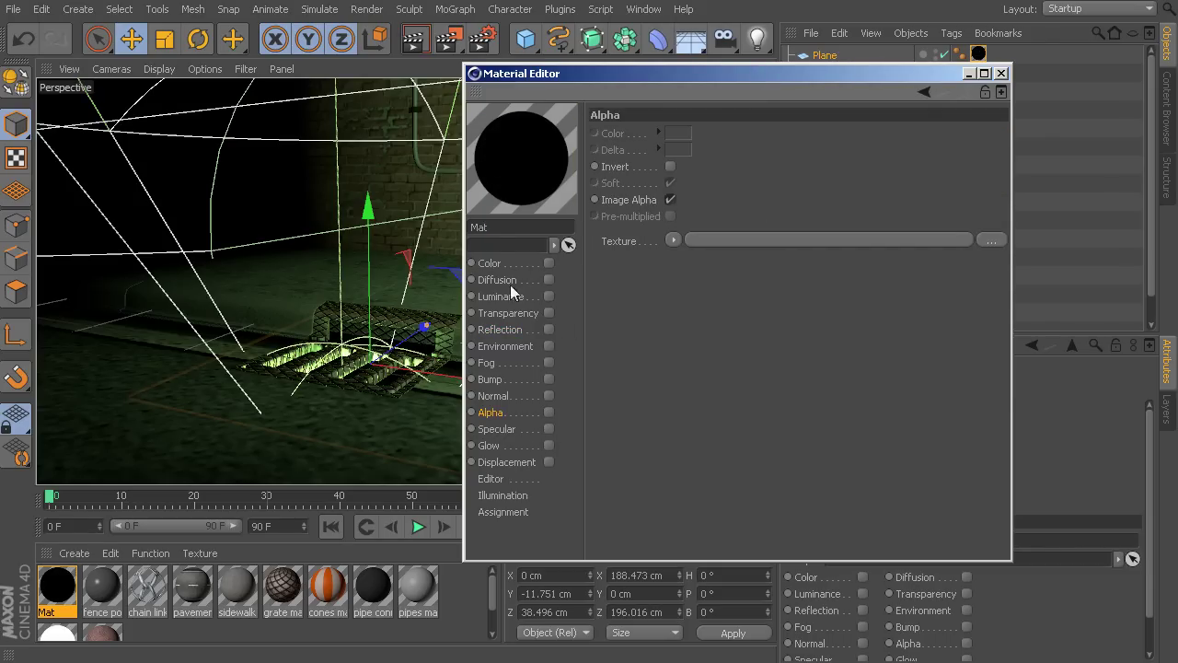
left_click(501, 295)
left_click(549, 297)
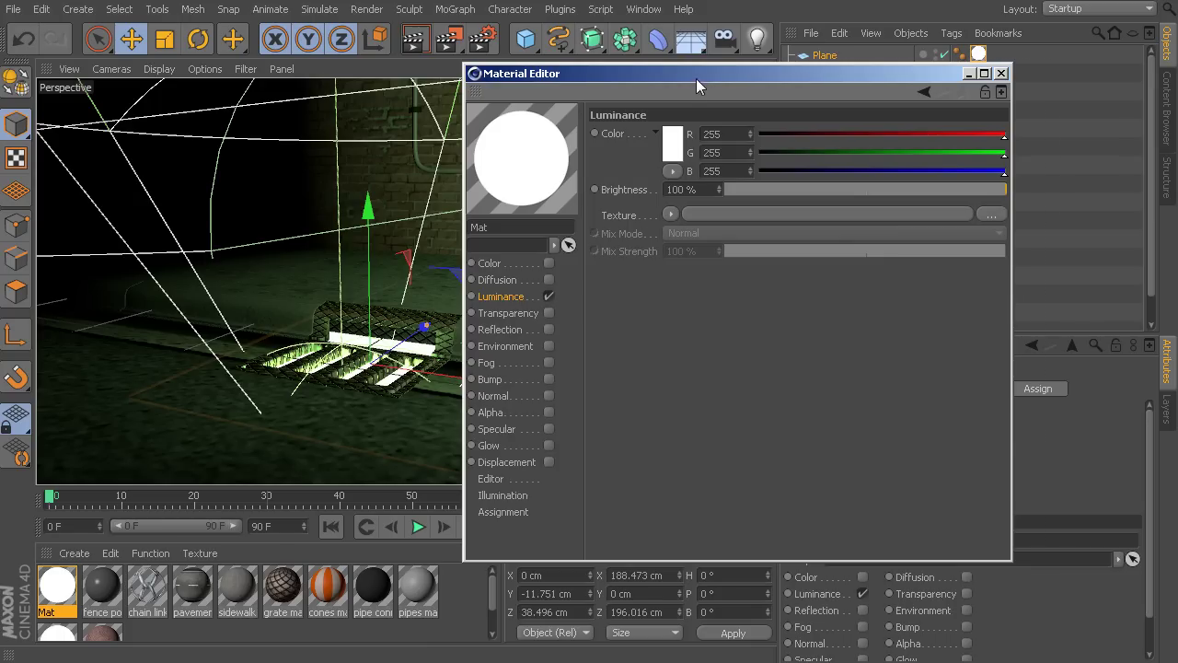
- Enable the material's Glow channel and preview the plane with the interactive render region
left_click_drag(696, 78, 804, 80)
left_click(657, 447)
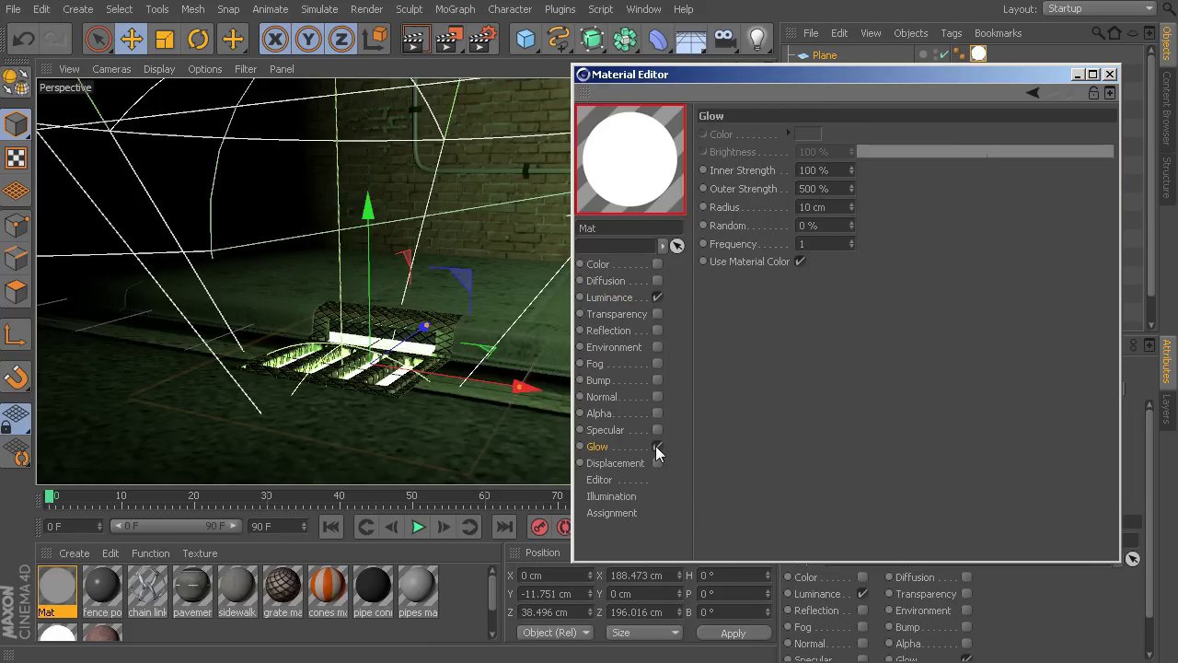
key("alt+r")
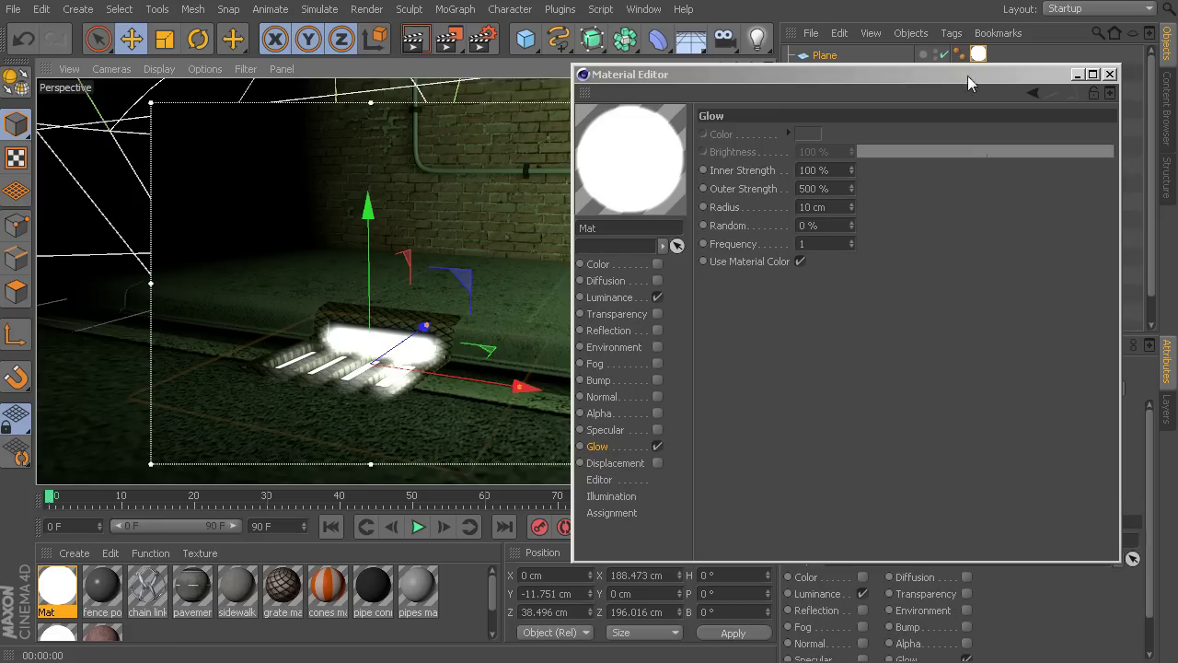
left_click(1114, 74)
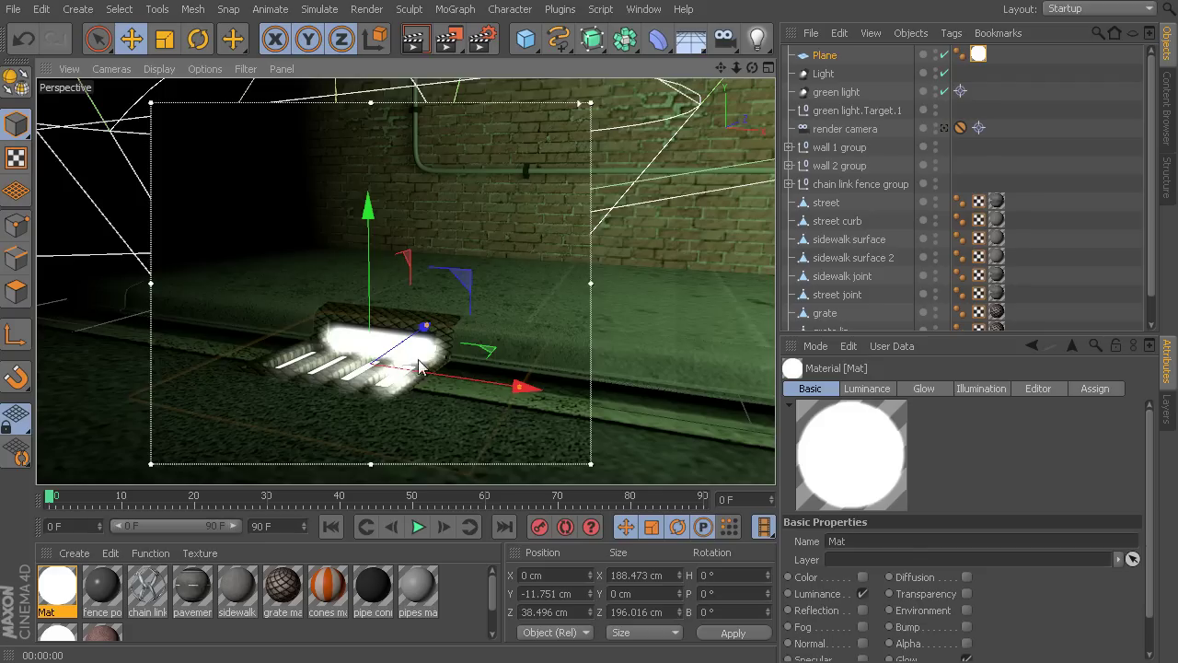
- Add a Compositing tag to the plane and disable its Cast Shadows option
left_click(822, 56)
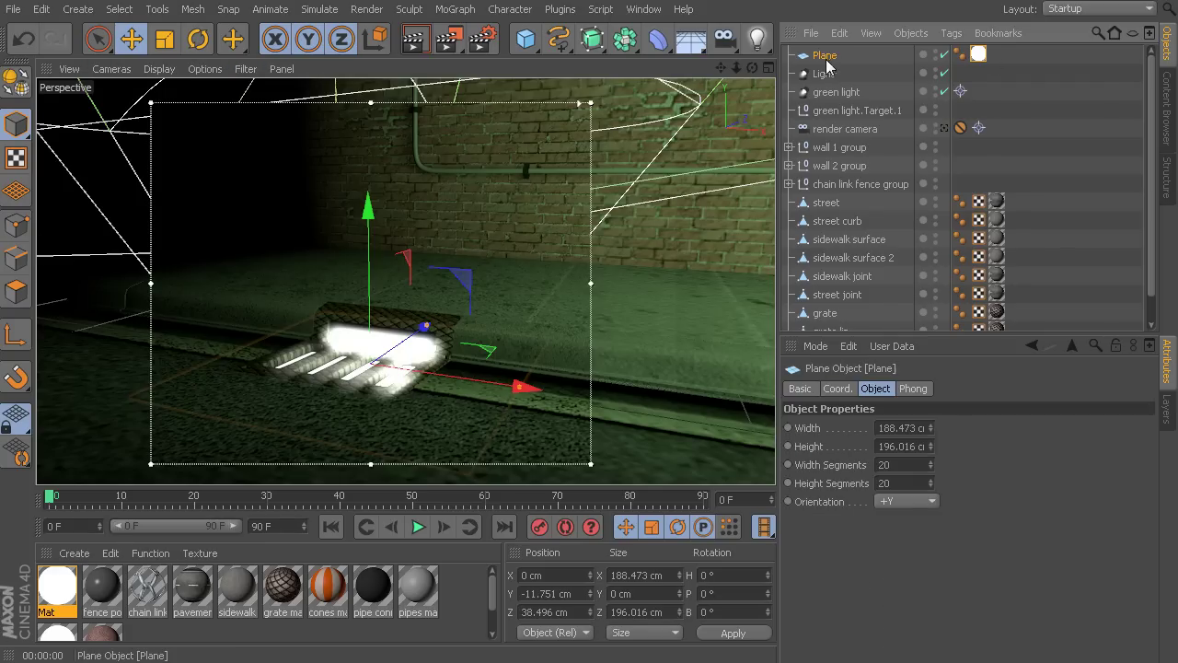
left_click(951, 34)
mouse_move(1030, 61)
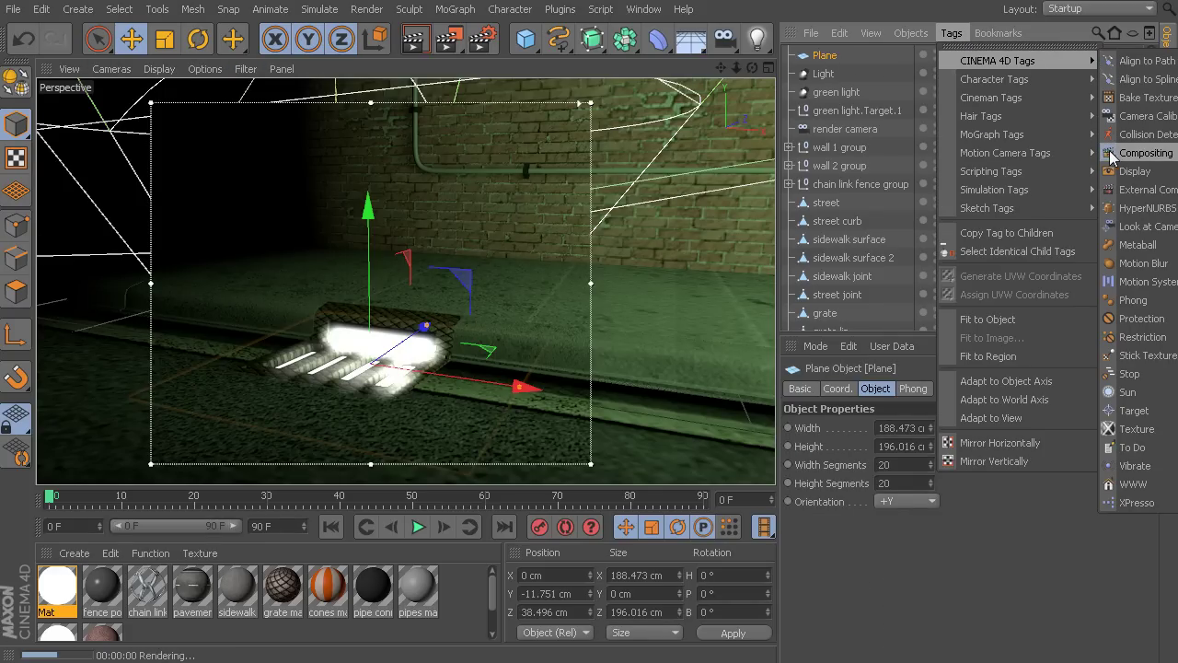
left_click(1109, 154)
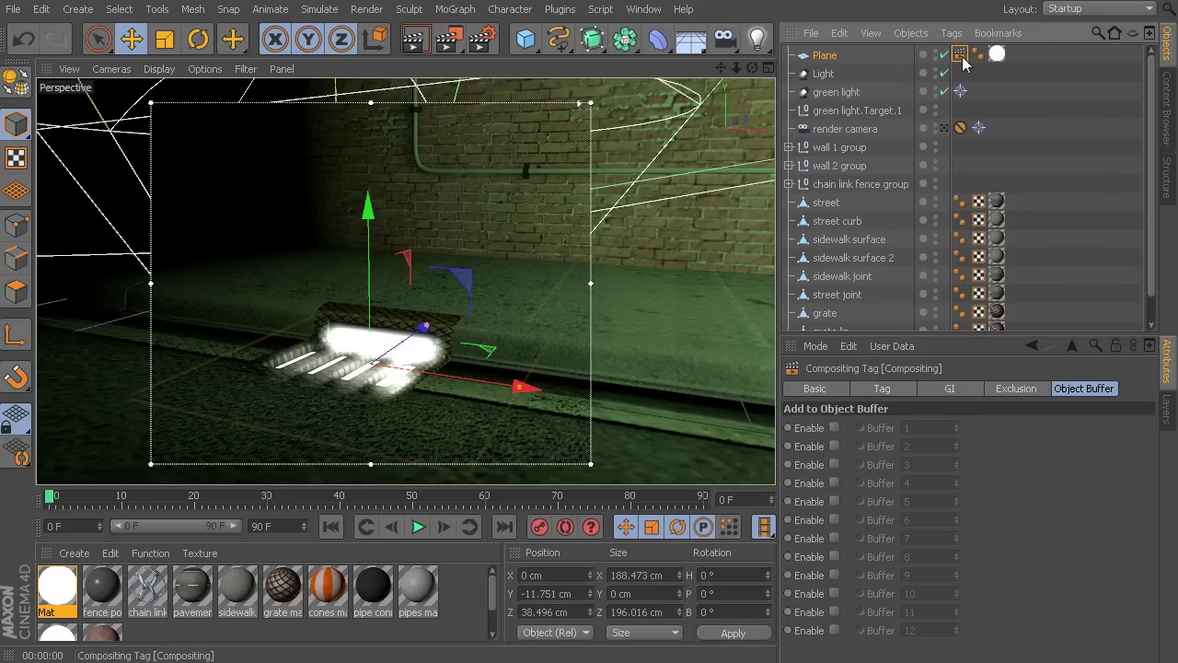
left_click(896, 391)
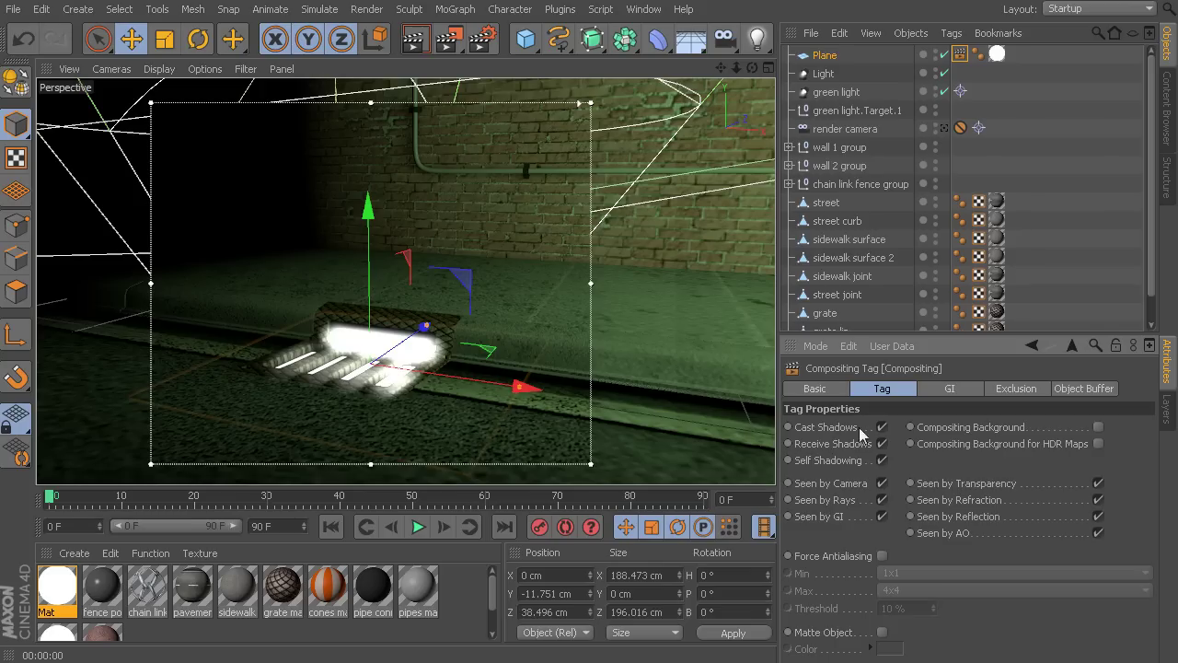
left_click(882, 428)
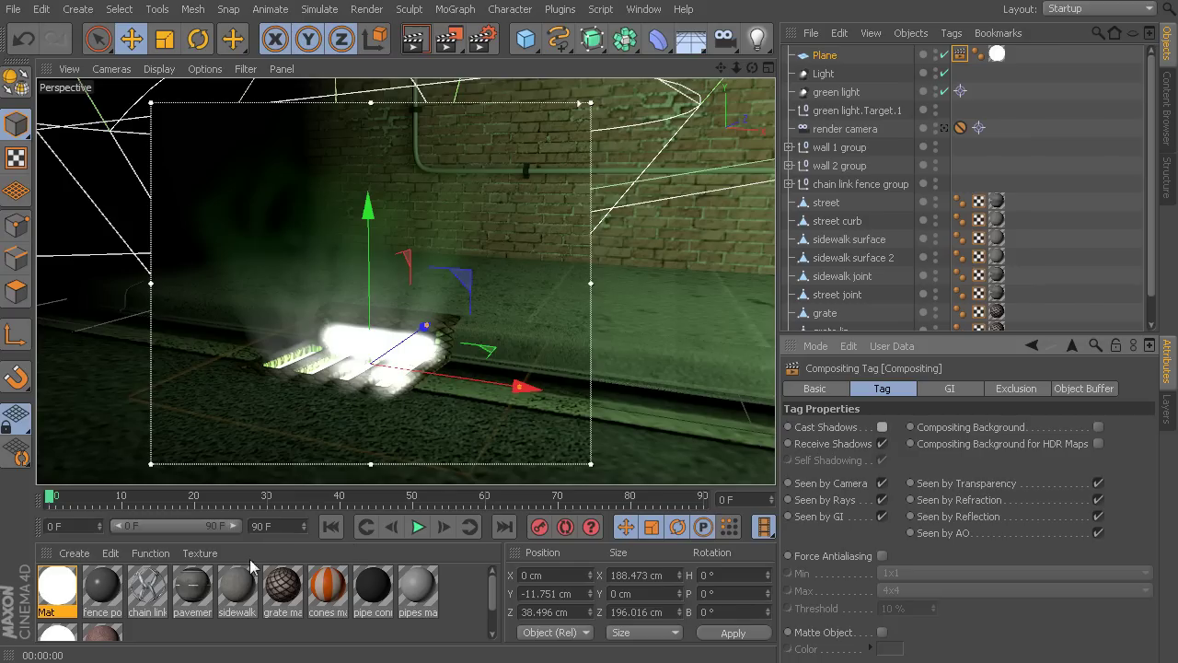
- Set the outer strength of the plane material's glow to 200%
left_click(69, 593)
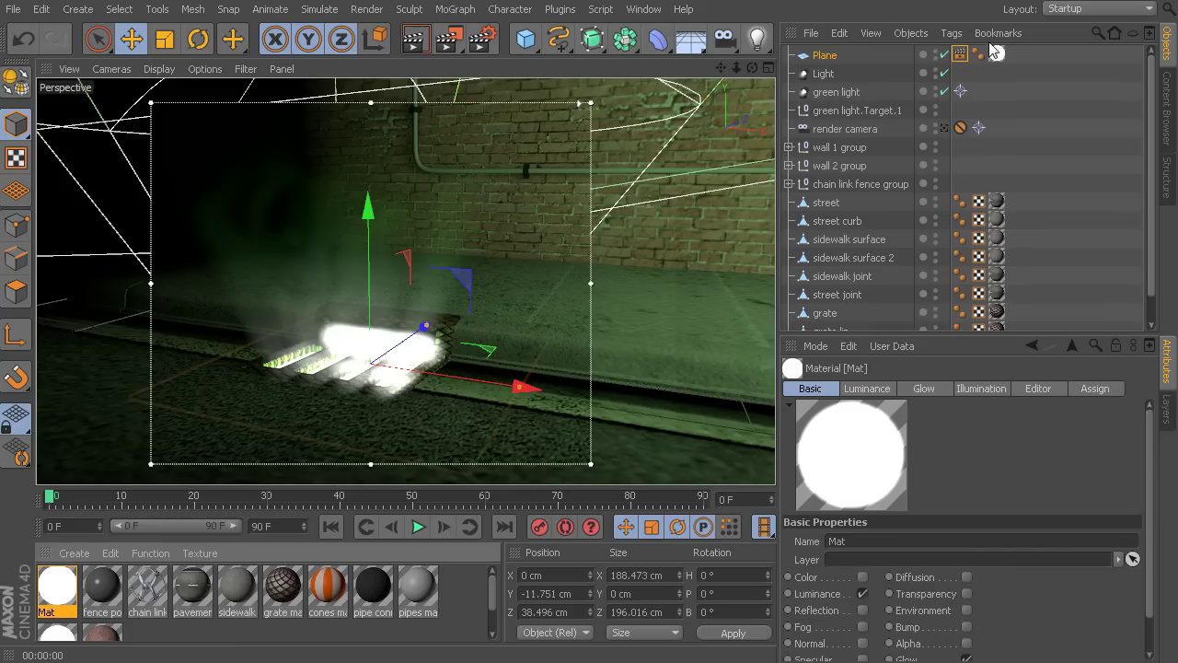
left_click(997, 55)
left_click(57, 585)
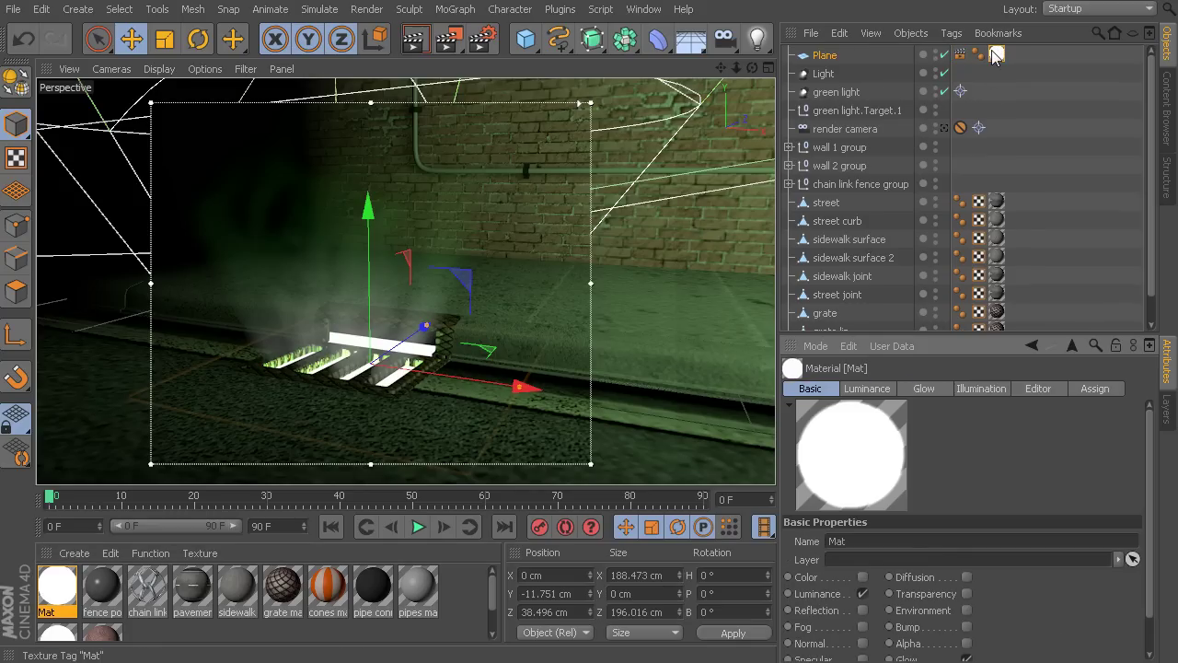
left_click(921, 391)
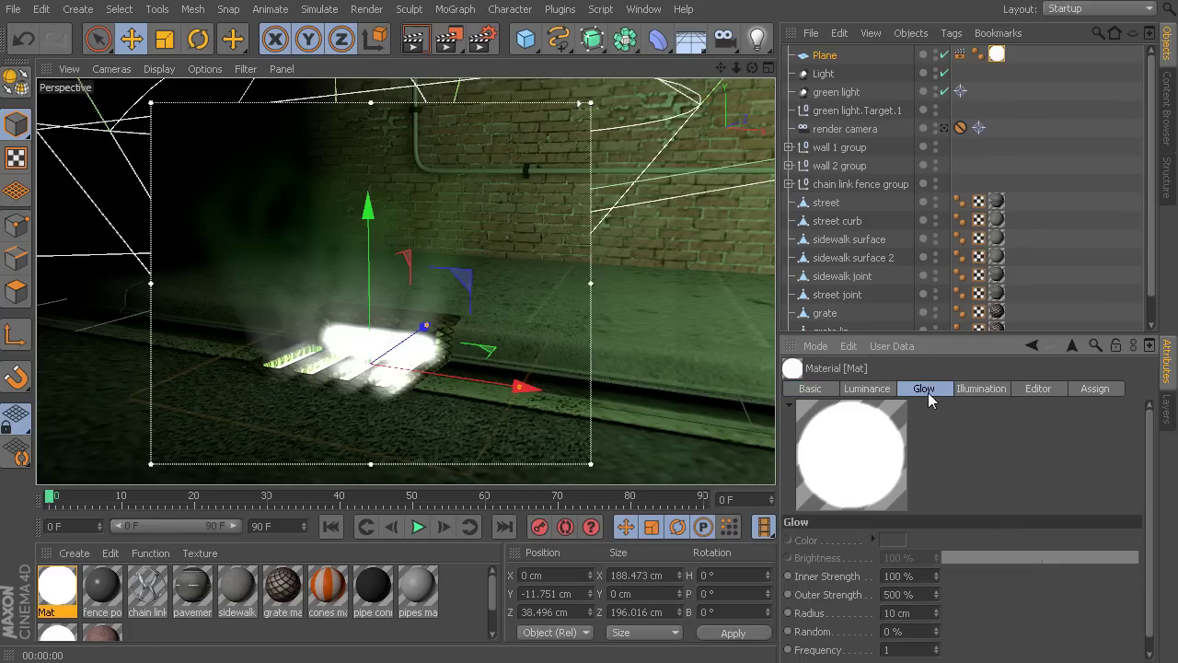
left_click(907, 595)
type("200")
key("Return")
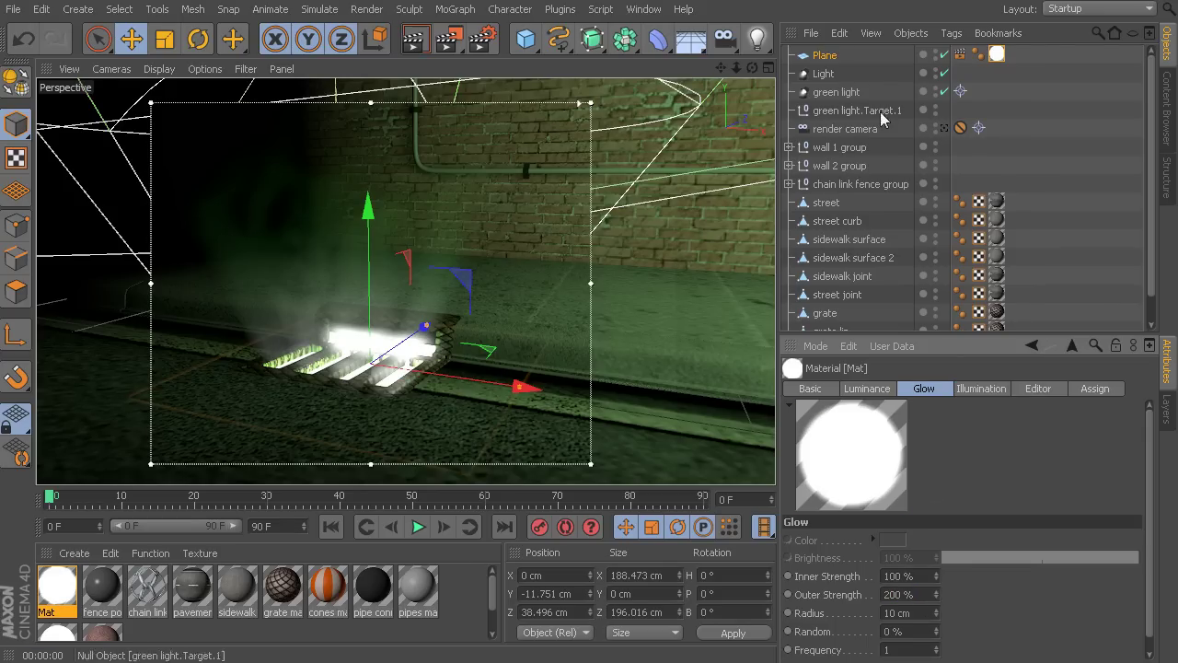
- Raise the visible light brightness of the spot light beneath the grate to 691%
left_click(824, 73)
left_click_drag(945, 617, 945, 595)
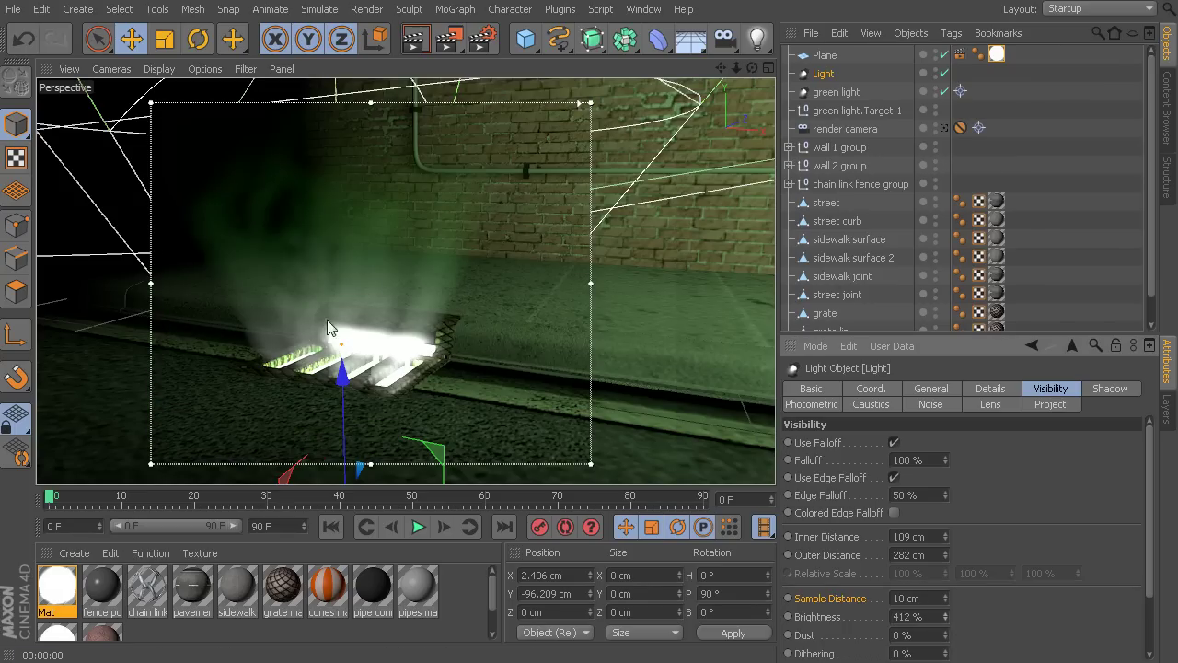
mouse_move(945, 616)
left_mouse_down()
mouse_move(946, 597)
mouse_move(946, 612)
left_mouse_up()
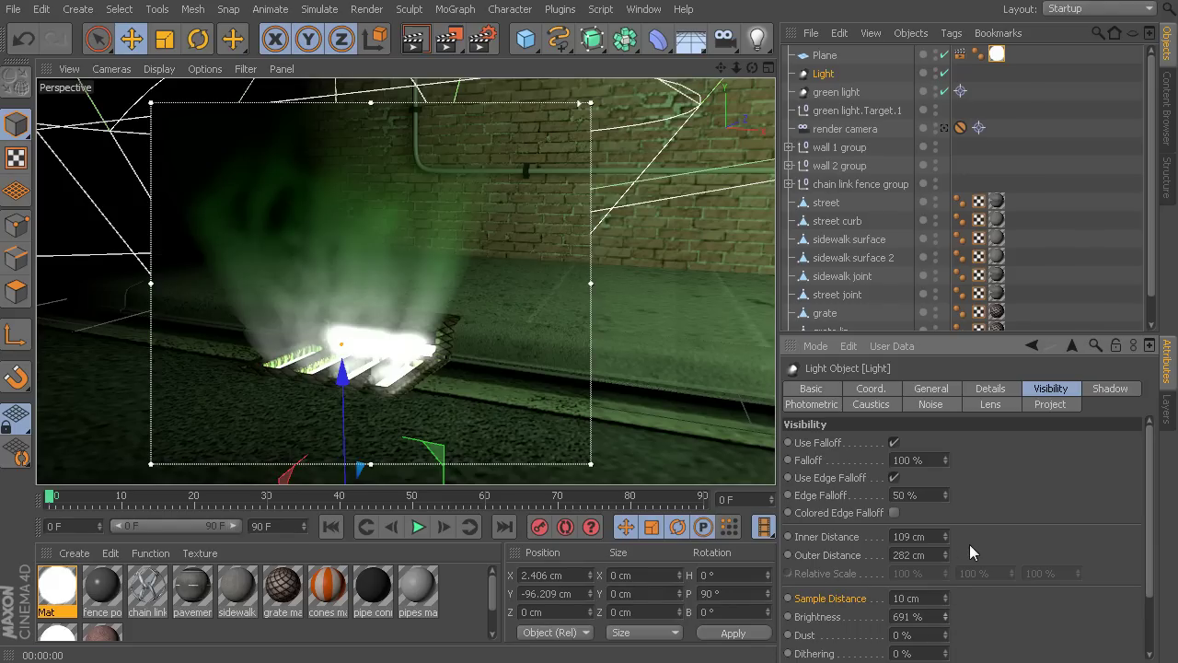
- Set the outer strength of the plane material's glow to 100%
left_click(997, 54)
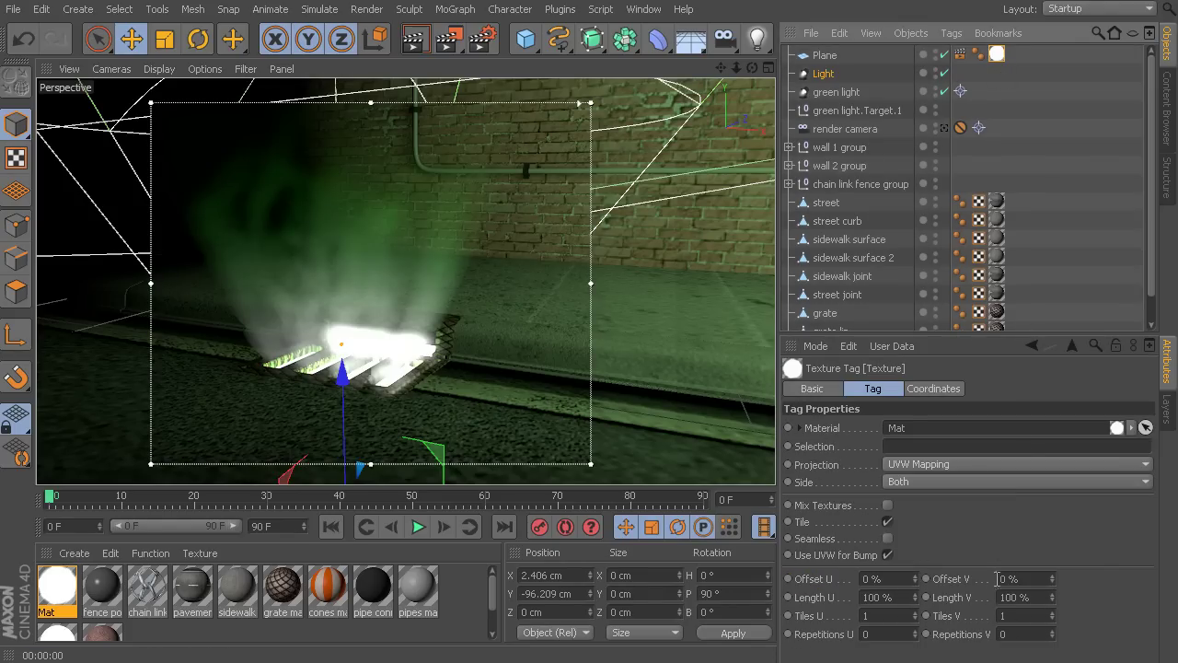
left_click(60, 598)
left_click(911, 593)
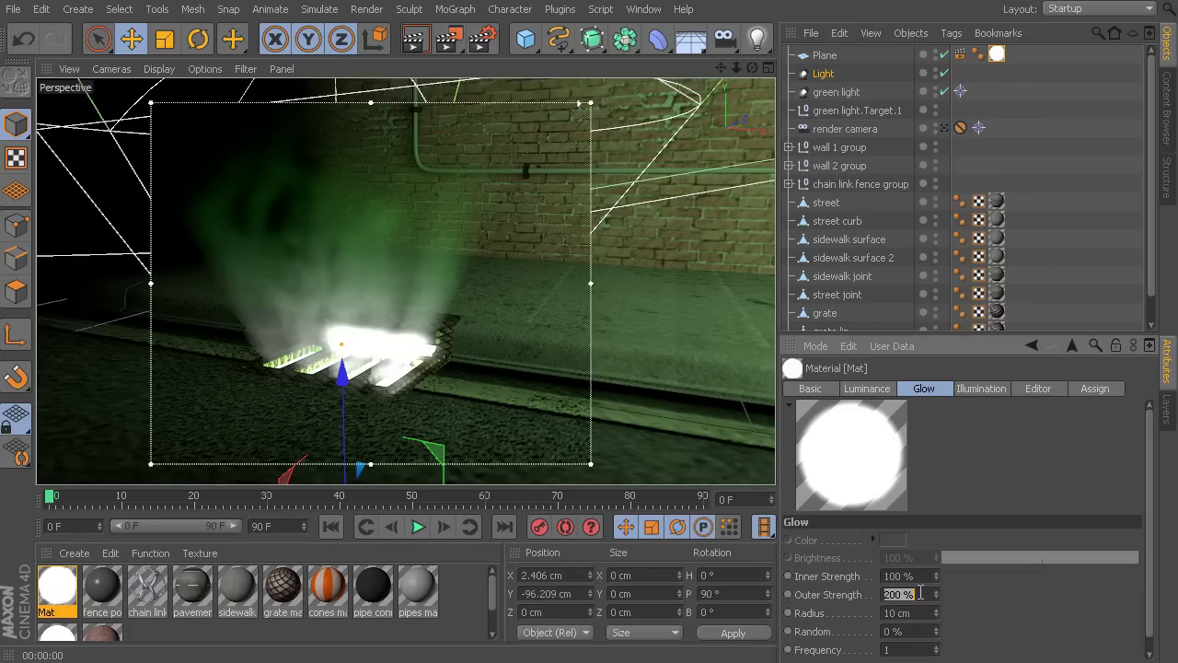
type("100")
key("Return")
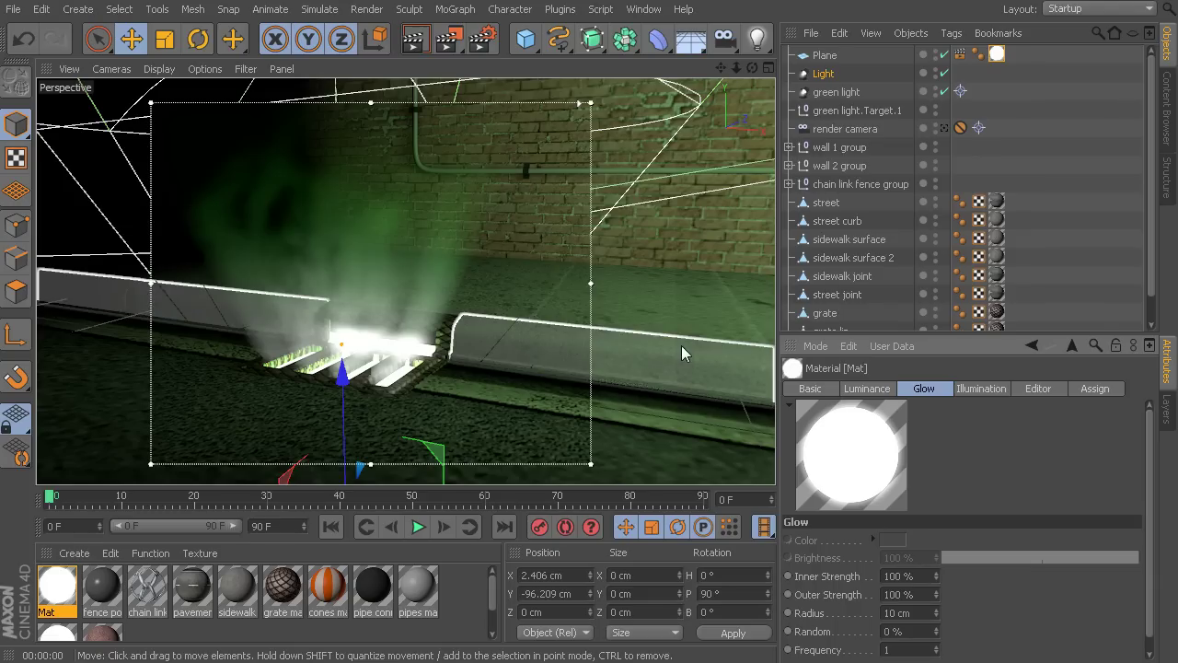
left_click(580, 103)
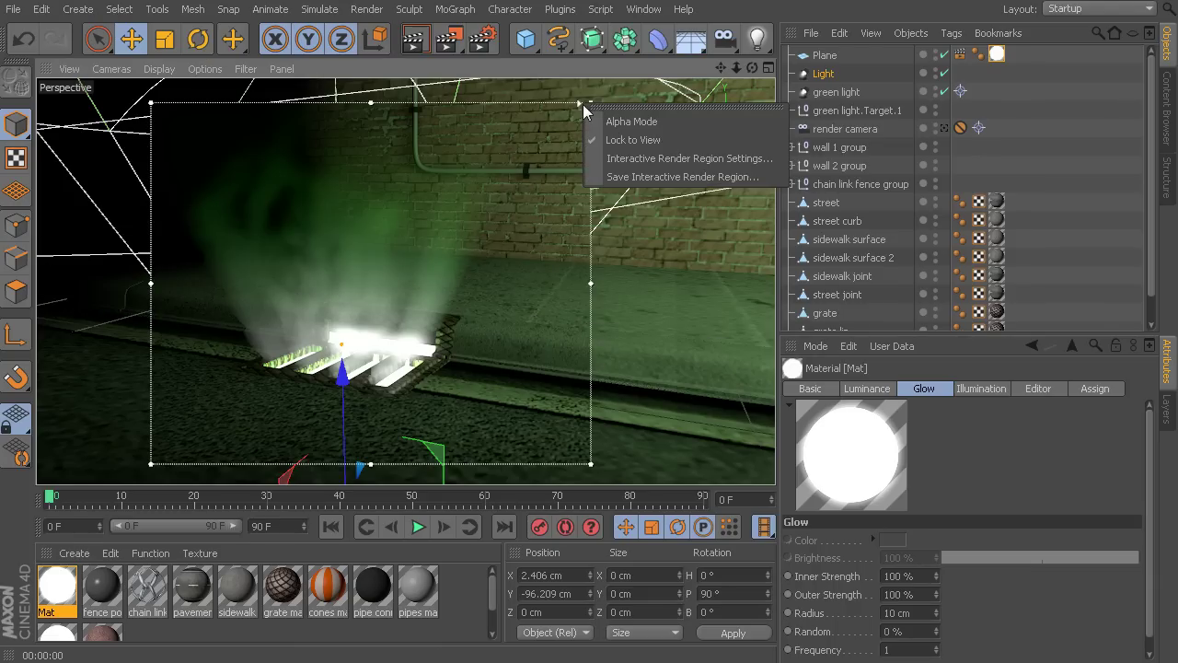
left_click(647, 158)
left_click(704, 198)
left_click(870, 90)
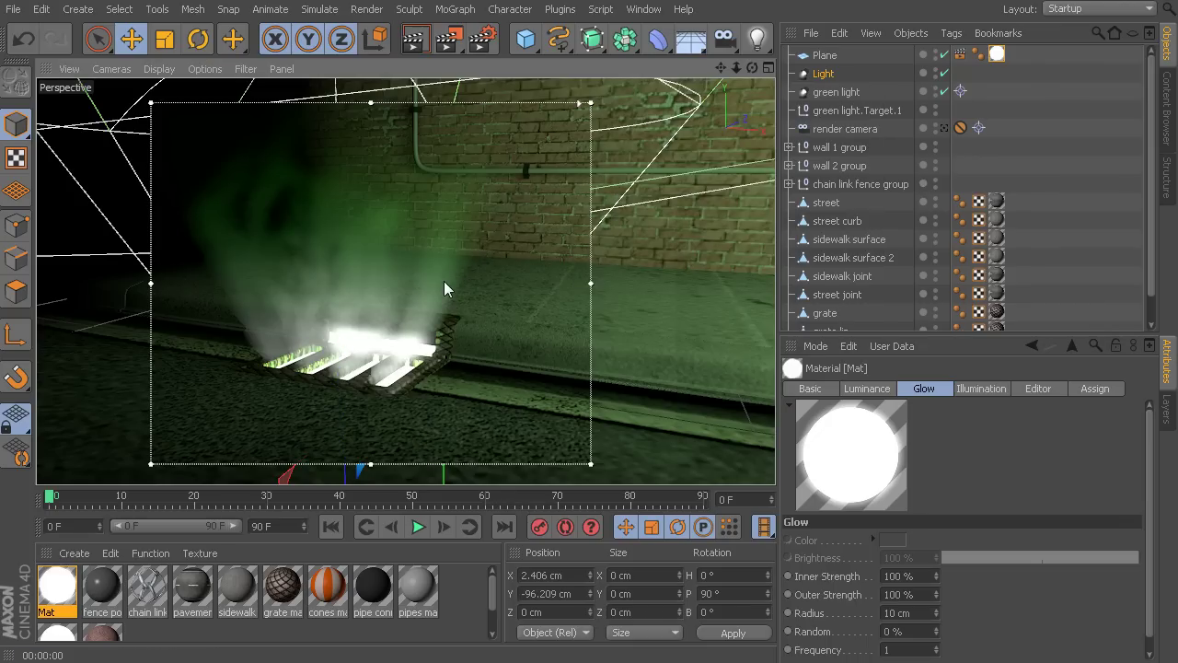
- Turn off the interactive render region and render the scene to the Picture Viewer
key("alt+r")
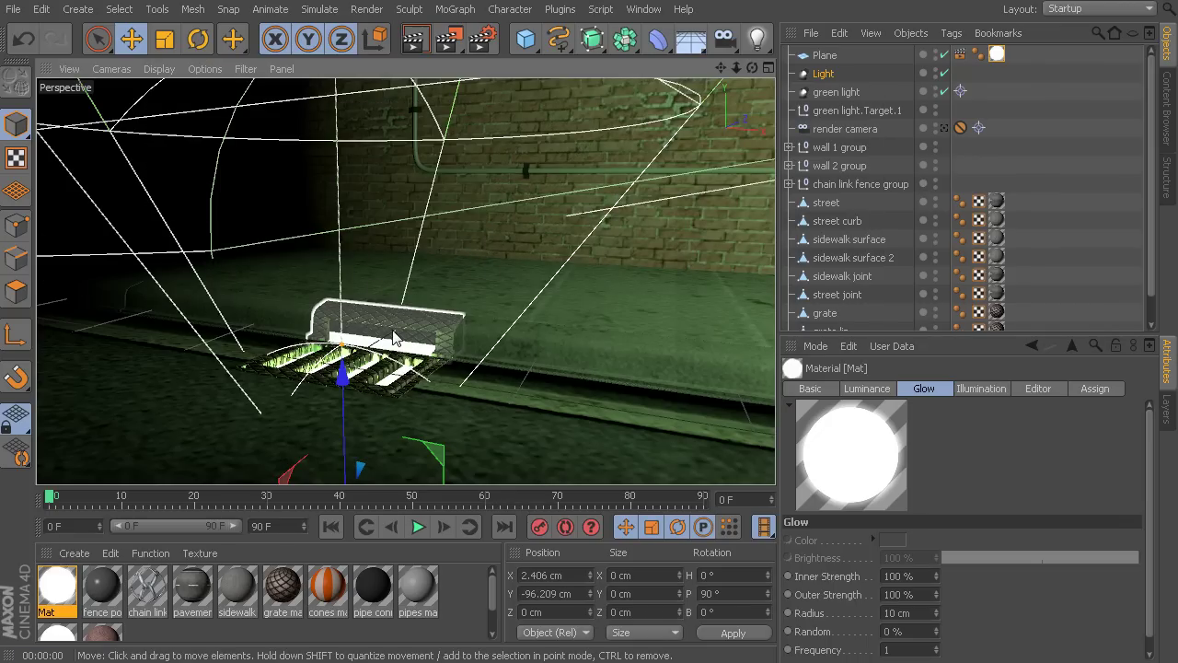
key("shift+r")
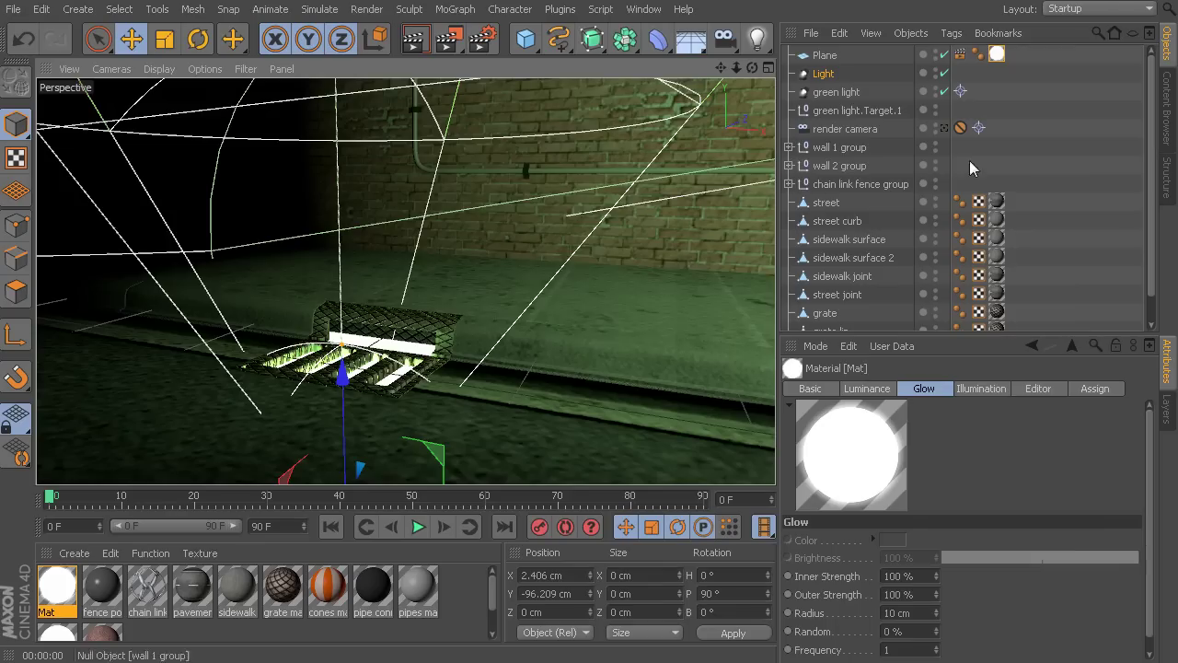
- Set the sample distance of the spot light's visible beams to 2 cm and render the scene again
left_click(823, 73)
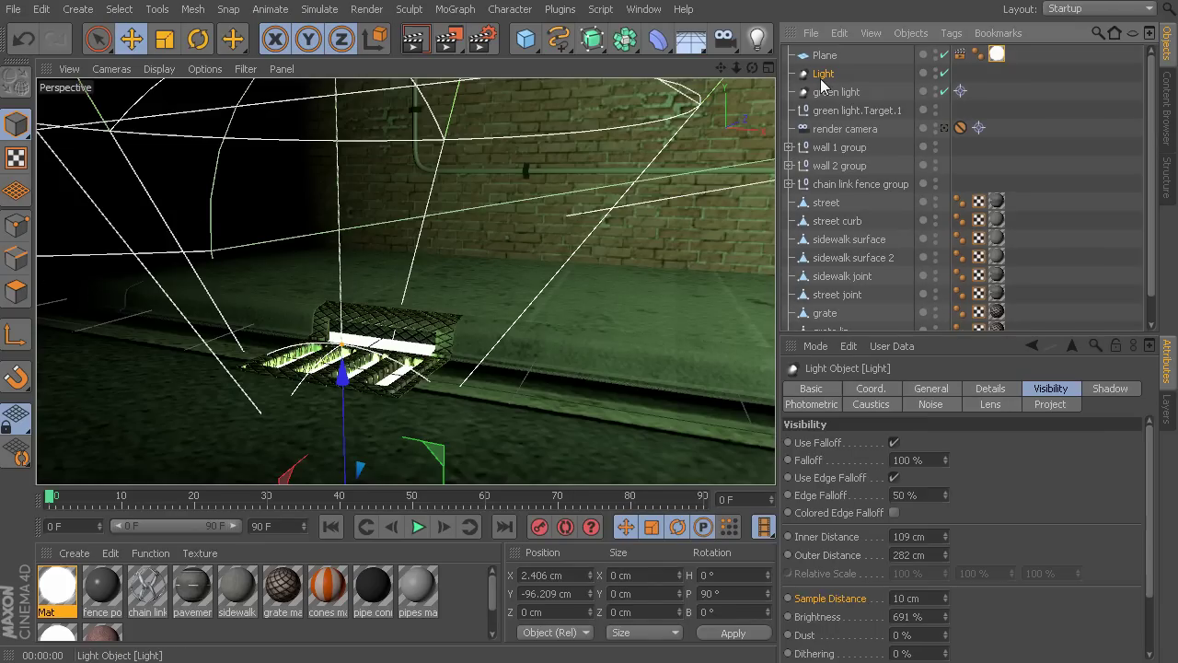
double_click(904, 598)
type("2")
key("Return")
key("shift+r")
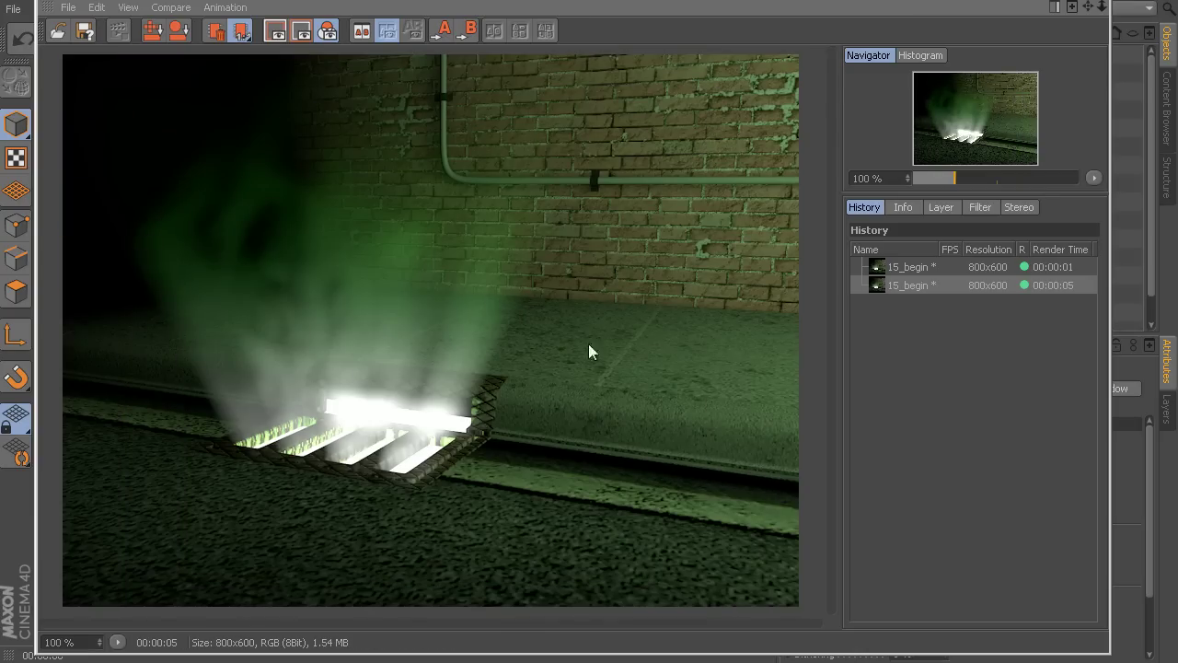
- Compare the two renders in the history up close, examining the detail of the smoky beams around the grate
left_click(918, 268)
left_click(912, 286)
scroll(439, 387, "up", 3)
left_click_drag(366, 365, 631, 394)
left_click(920, 269)
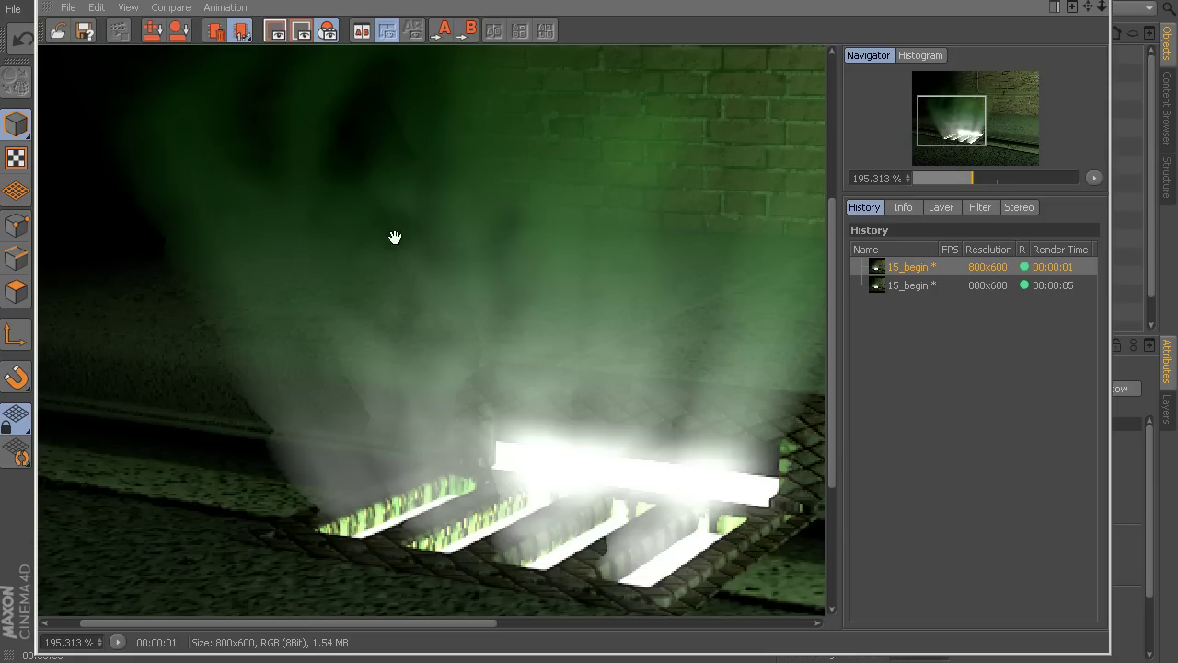
left_click(919, 284)
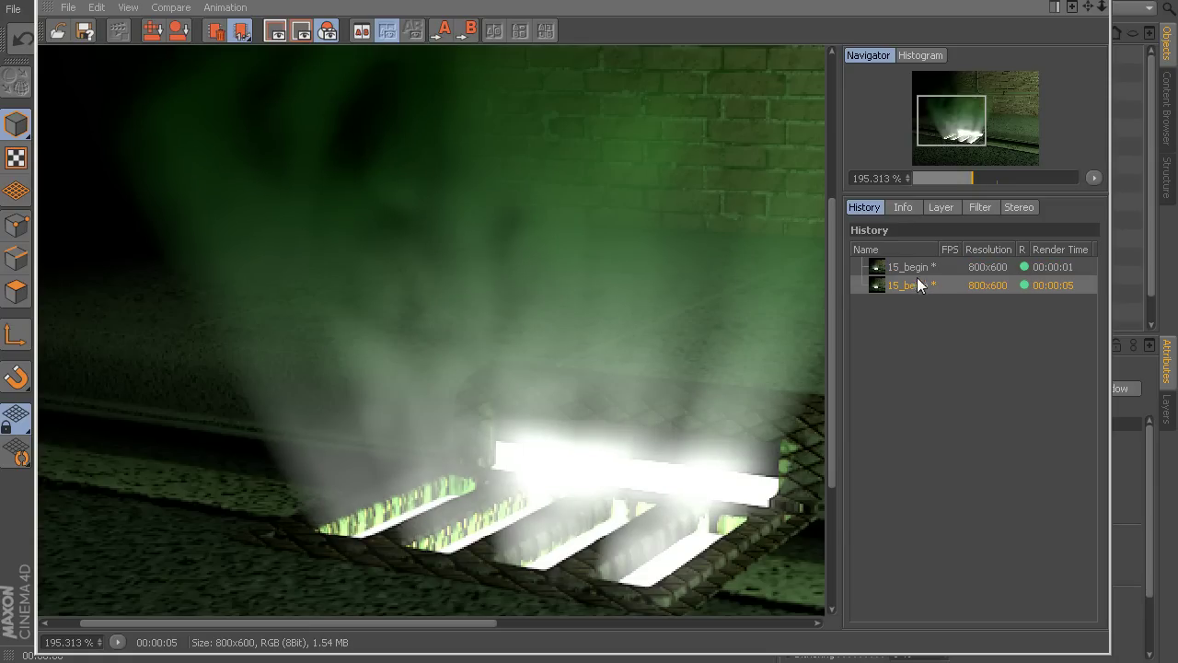
left_click(917, 267)
left_click(911, 287)
left_click(915, 268)
left_click(916, 284)
left_click(916, 270)
left_click(917, 285)
left_click(917, 267)
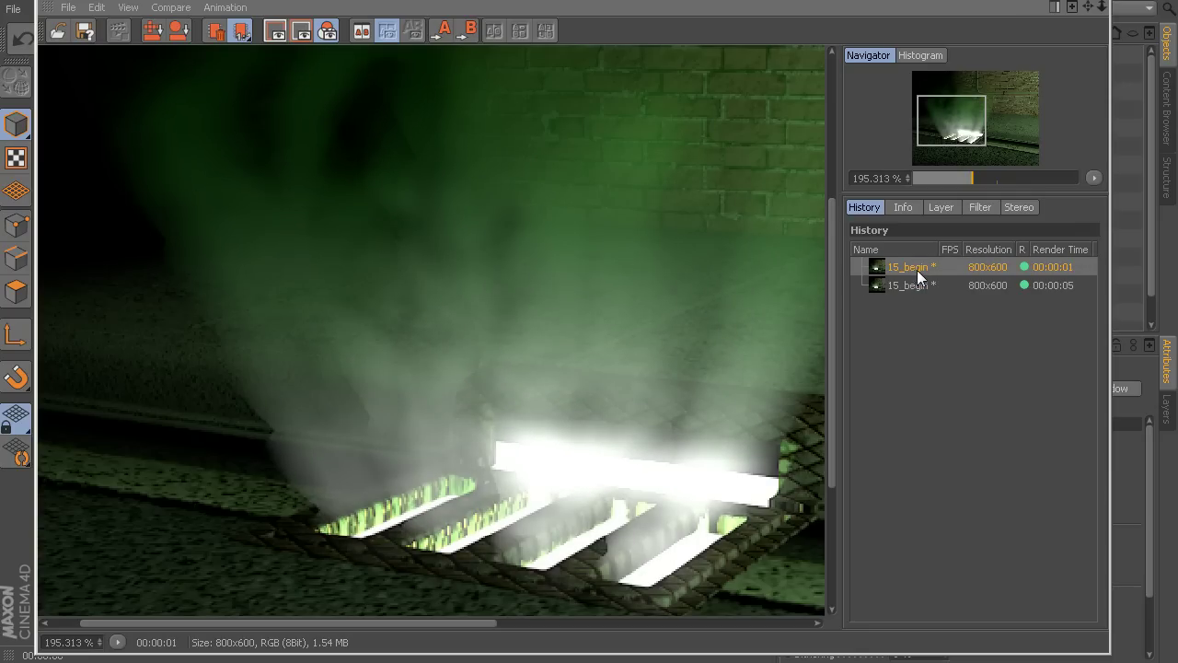
left_click(911, 285)
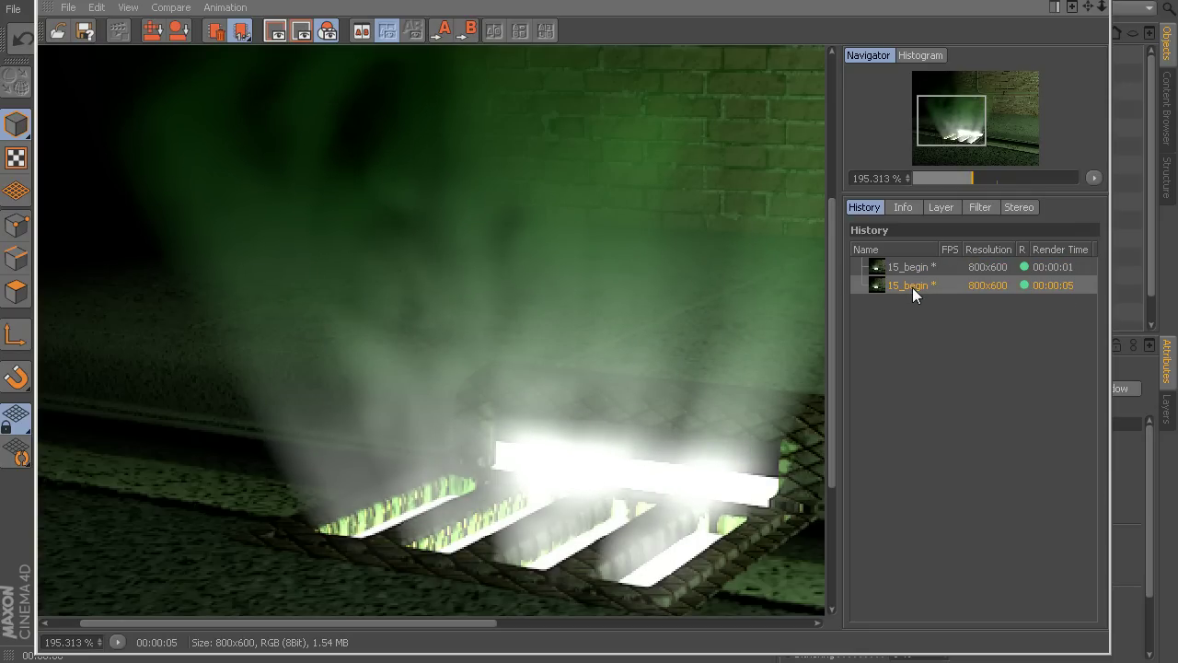
scroll(644, 331, "right", 3)
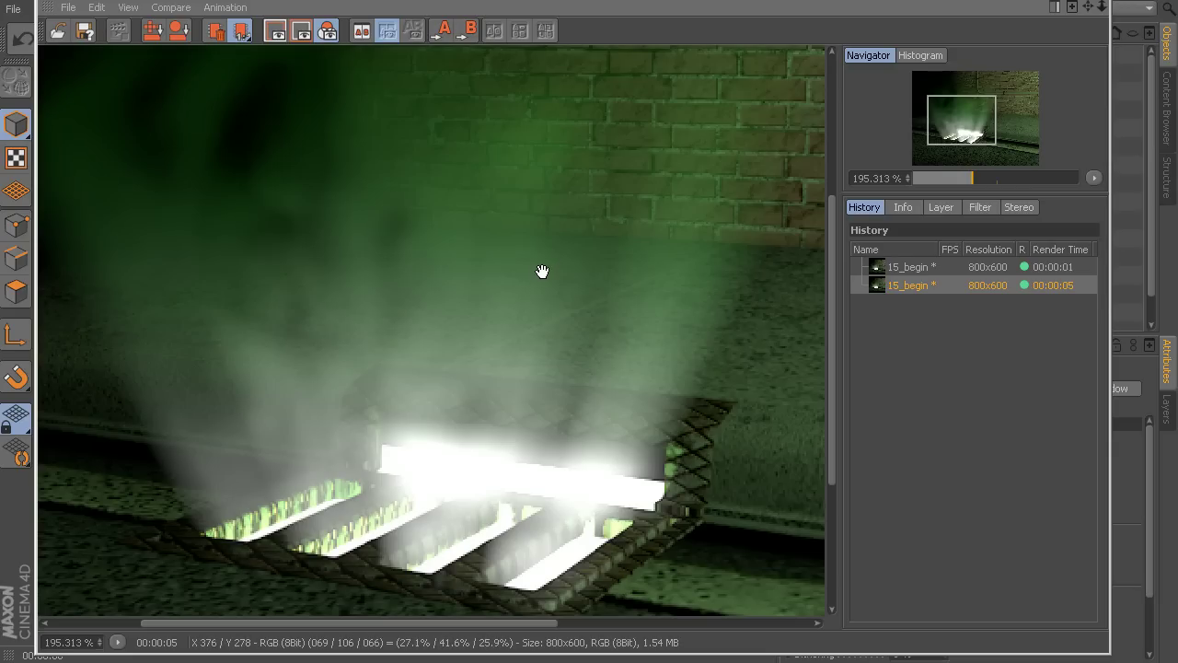
scroll(542, 270, "down", 1)
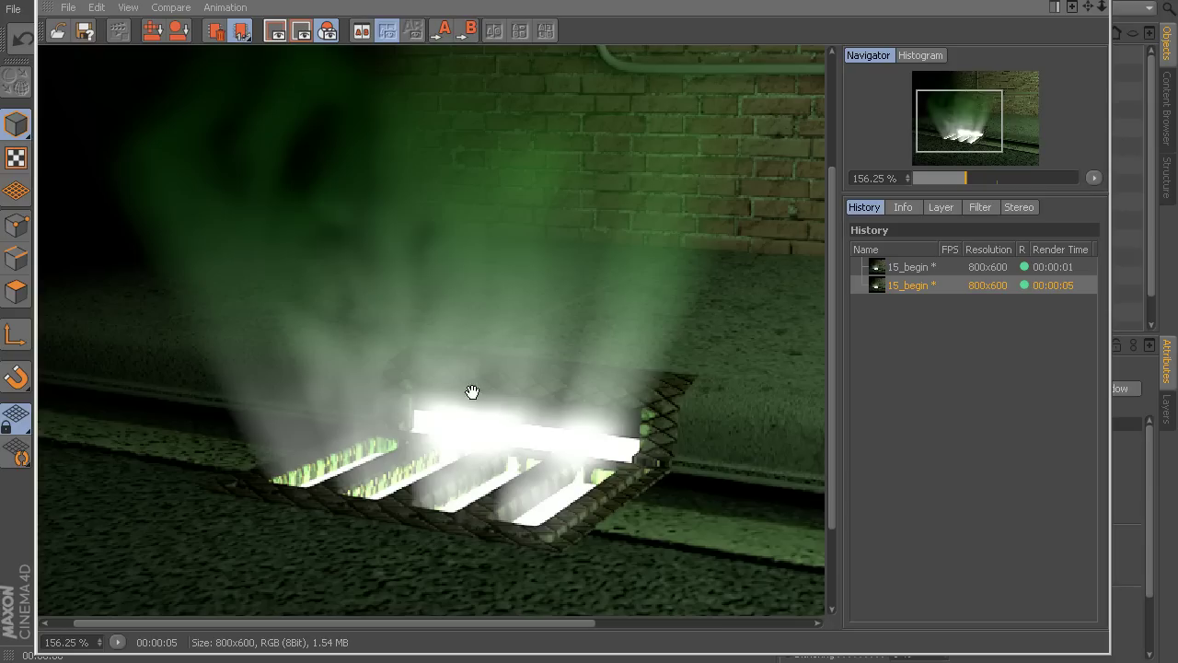
scroll(497, 280, "down", 2)
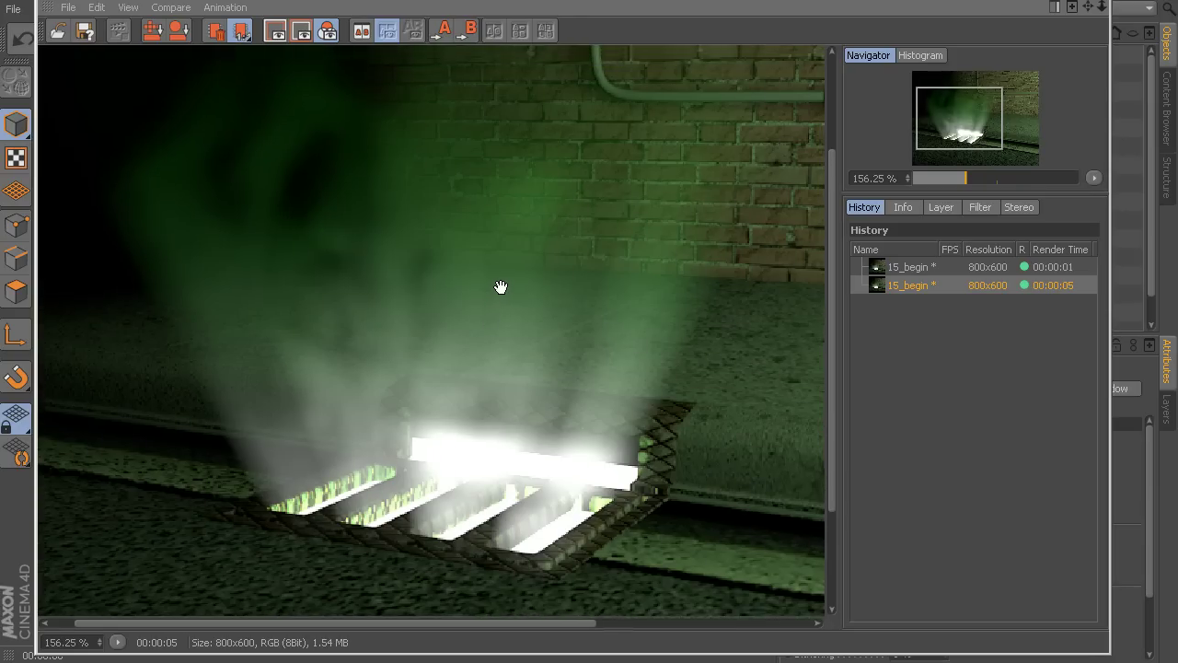